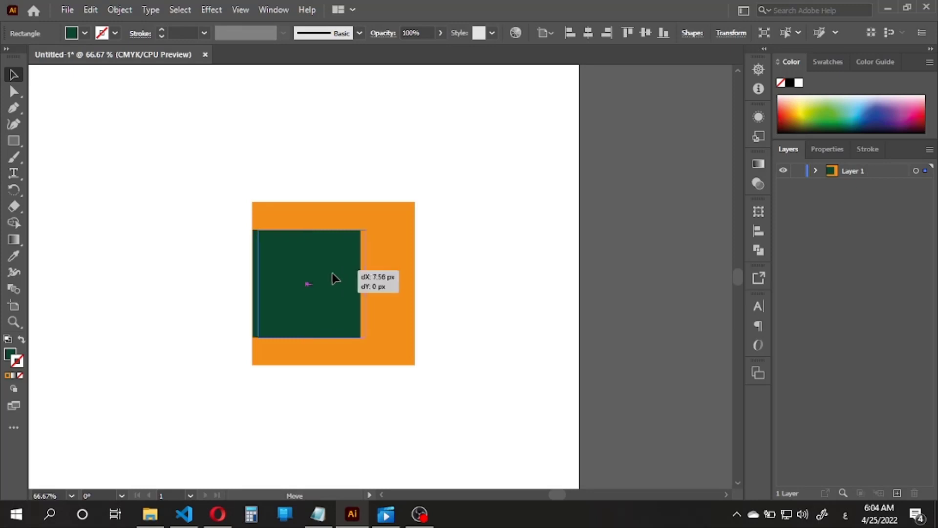
Draw a small horizontal rectangle in the orange area beside the green square, near the square's upper edge
click(449, 265)
key(ctrl+=)
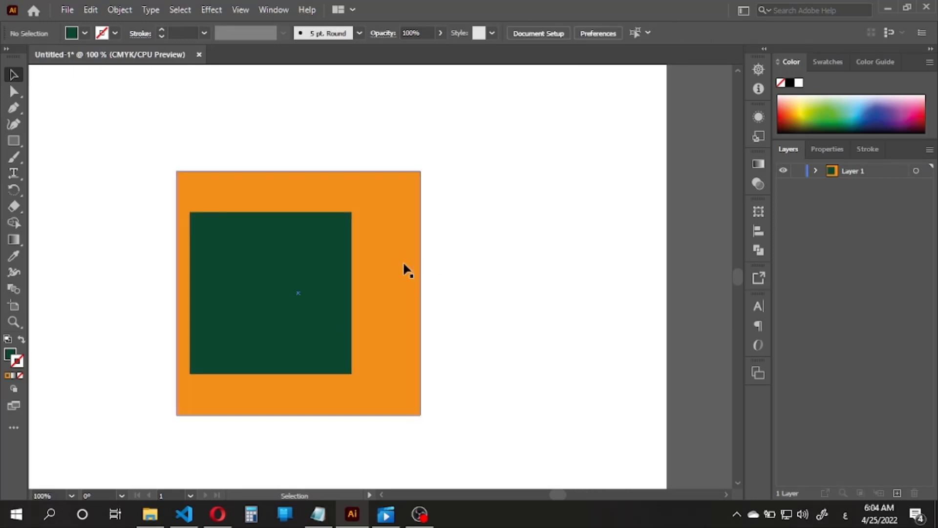
key(m)
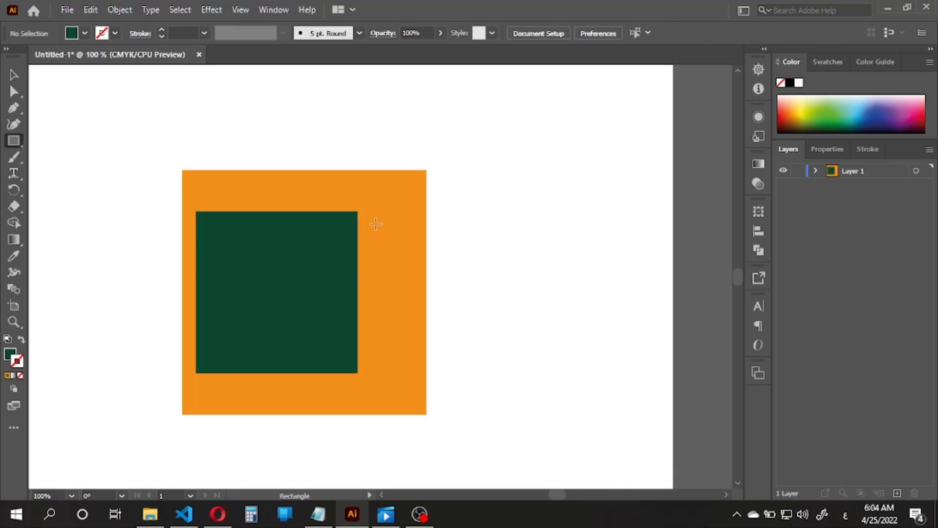
mouse_move(371, 215)
mouse_down()
mouse_move(402, 221)
mouse_move(419, 208)
mouse_move(407, 224)
mouse_move(417, 224)
mouse_up()
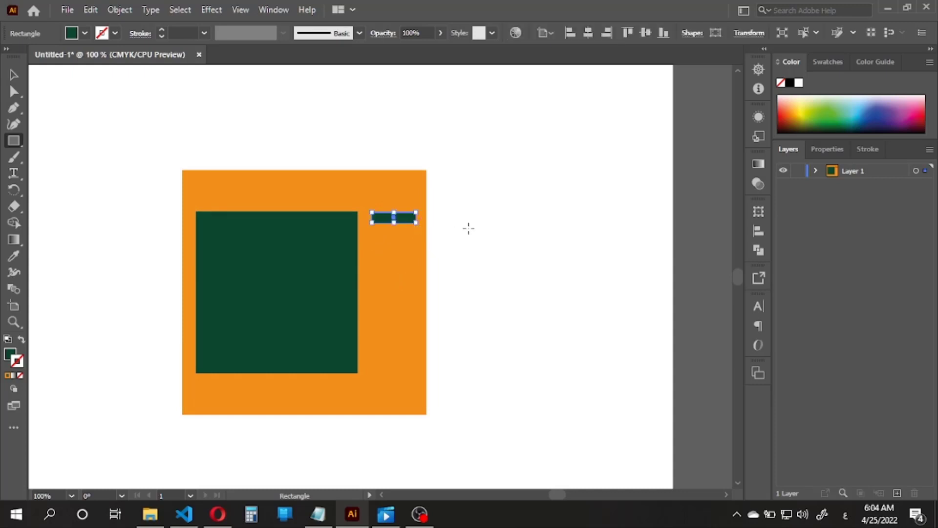
Give the small rectangle a white fill and remove its stroke
click(800, 83)
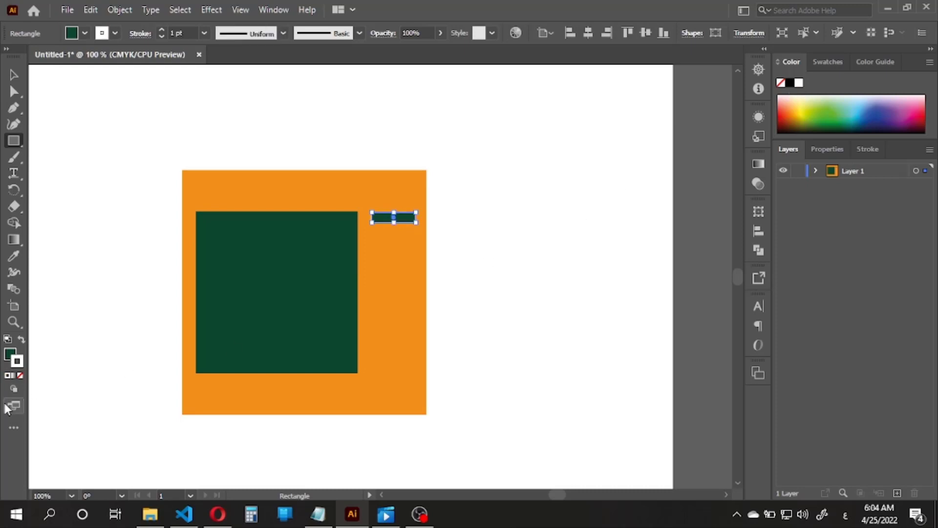
click(21, 341)
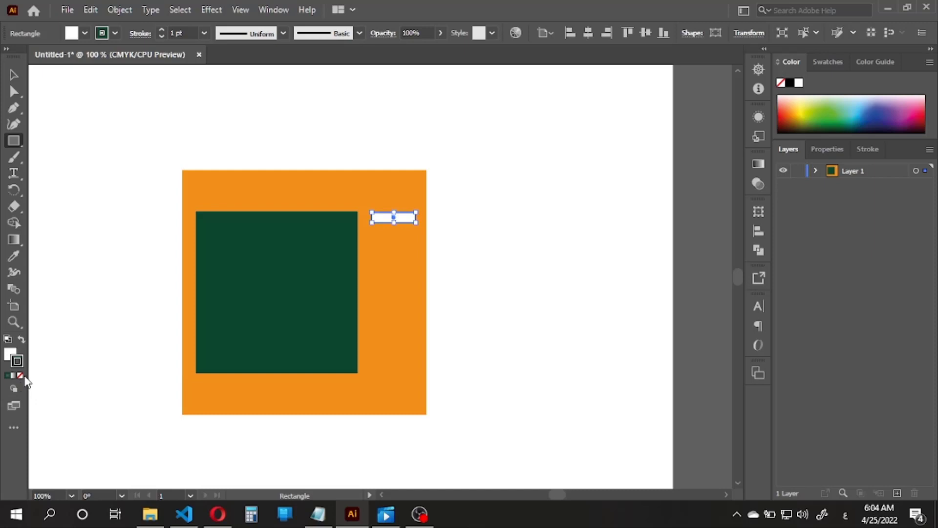
click(20, 376)
key(v)
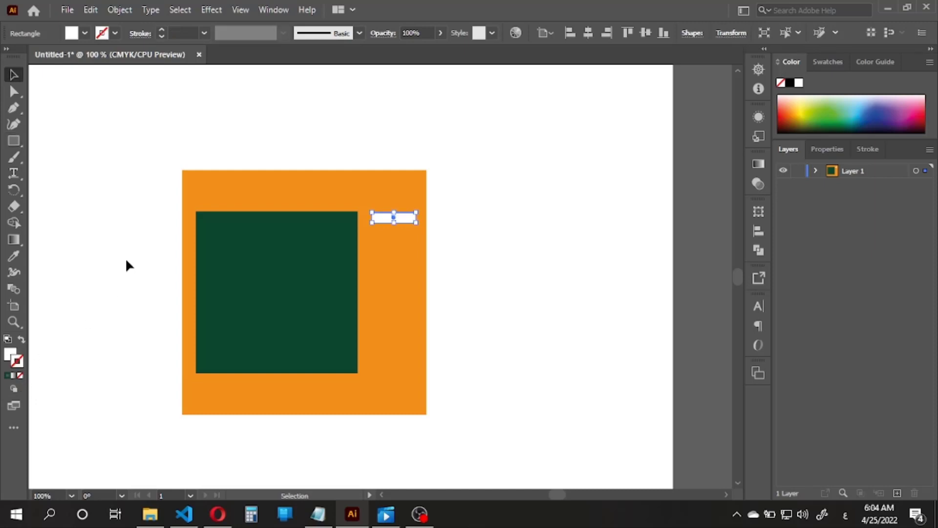
click(433, 229)
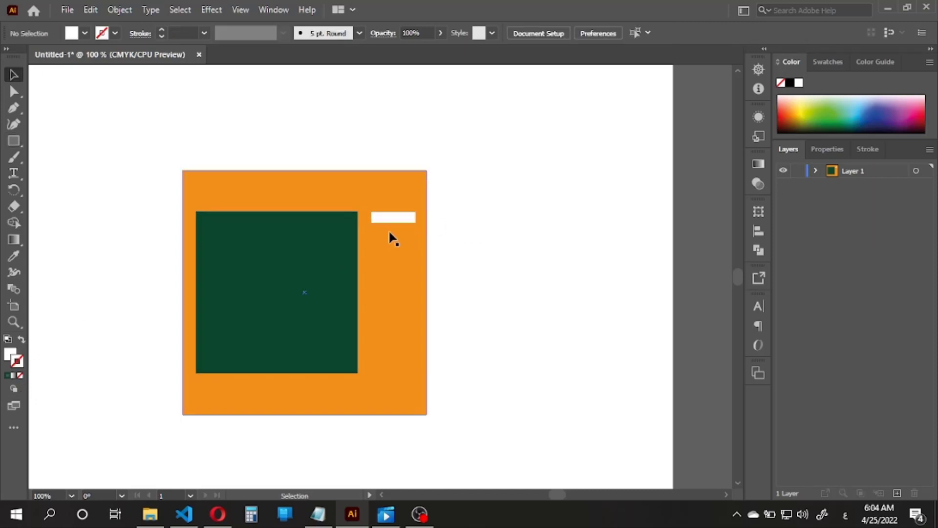
Widen the orange rectangle on its left side and shift the green square slightly left inside it
scroll(319, 276, up, 1)
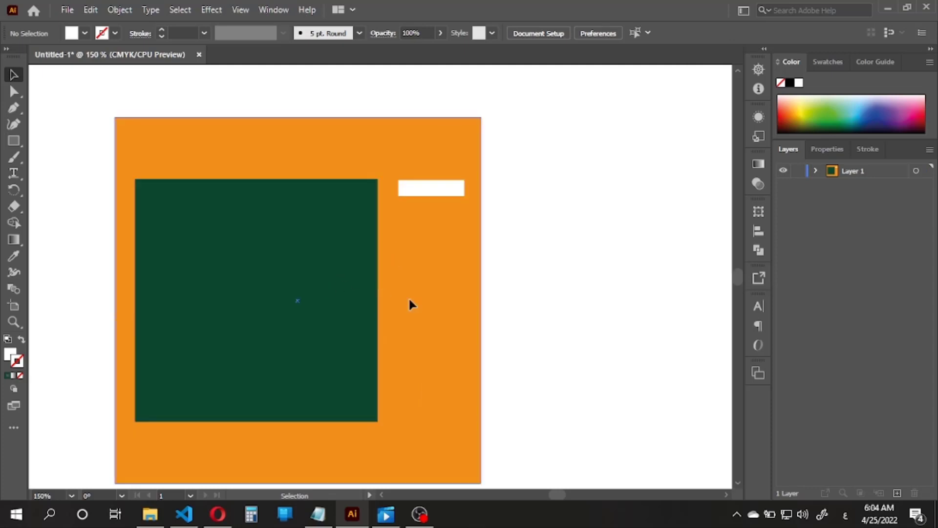
click(409, 299)
drag(395, 321, 503, 278)
drag(223, 257, 192, 256)
click(362, 294)
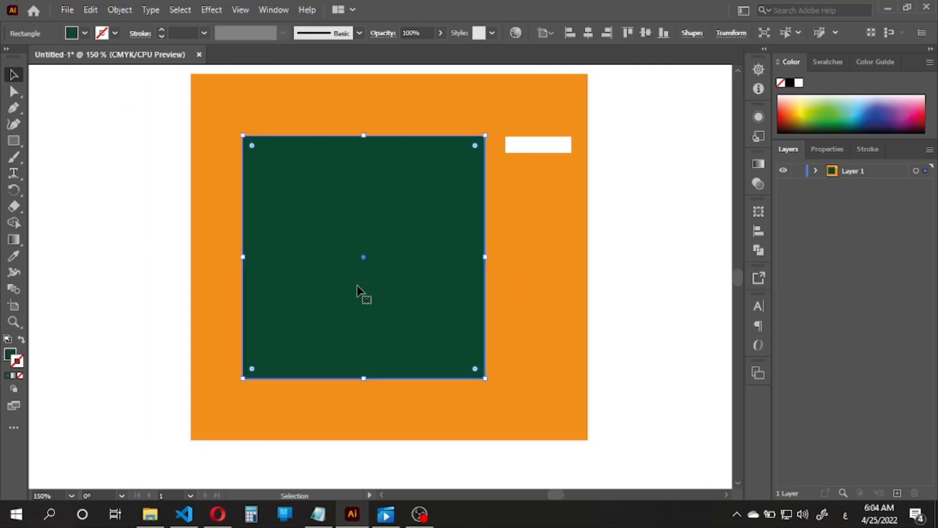
drag(362, 293, 353, 292)
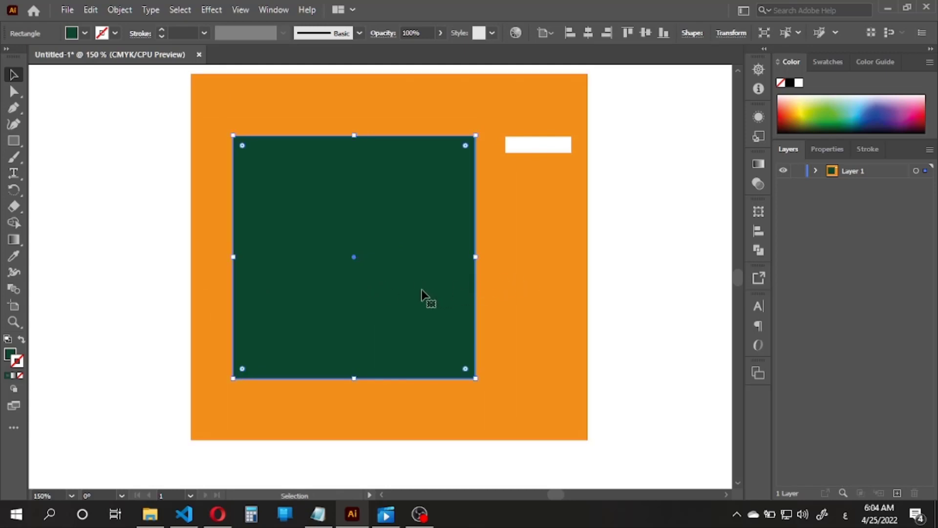
click(192, 277)
drag(191, 261, 185, 261)
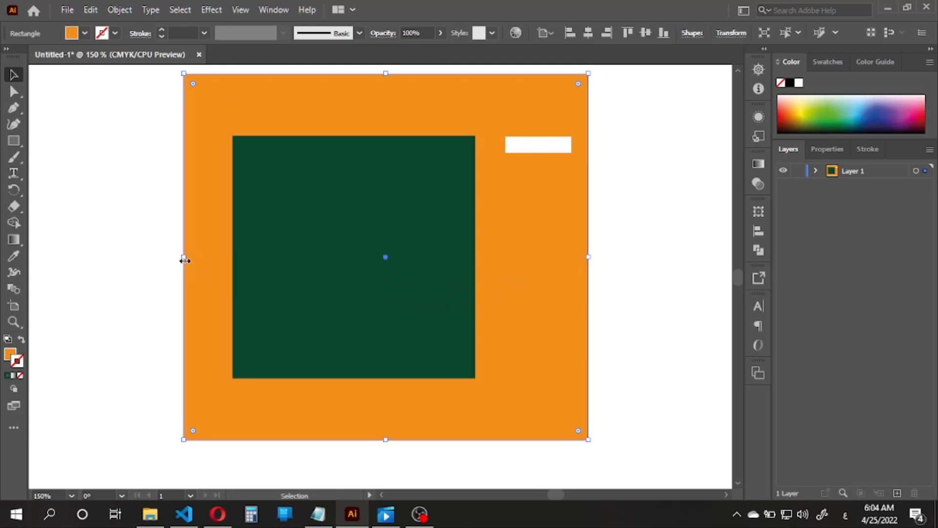
Move the white bar and the green square left to balance their margins inside the orange rectangle
drag(538, 254, 530, 258)
click(531, 152)
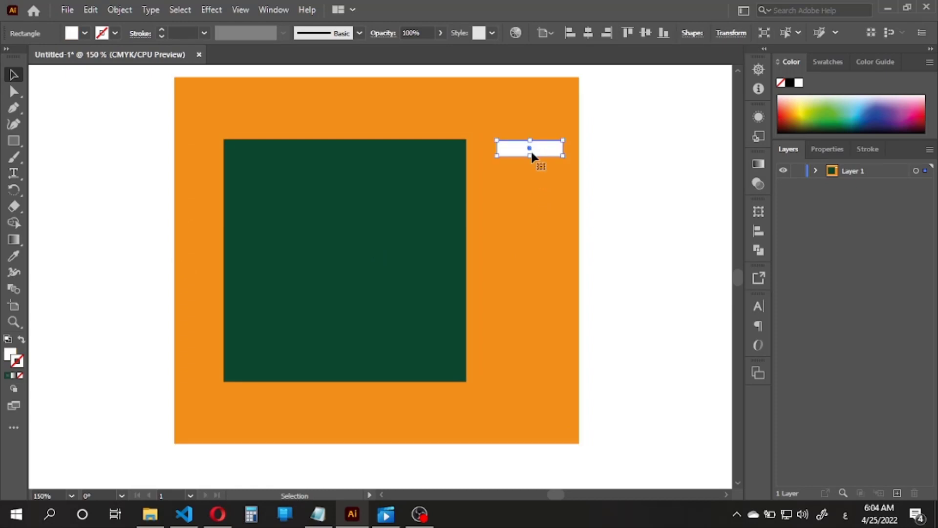
drag(540, 151, 532, 152)
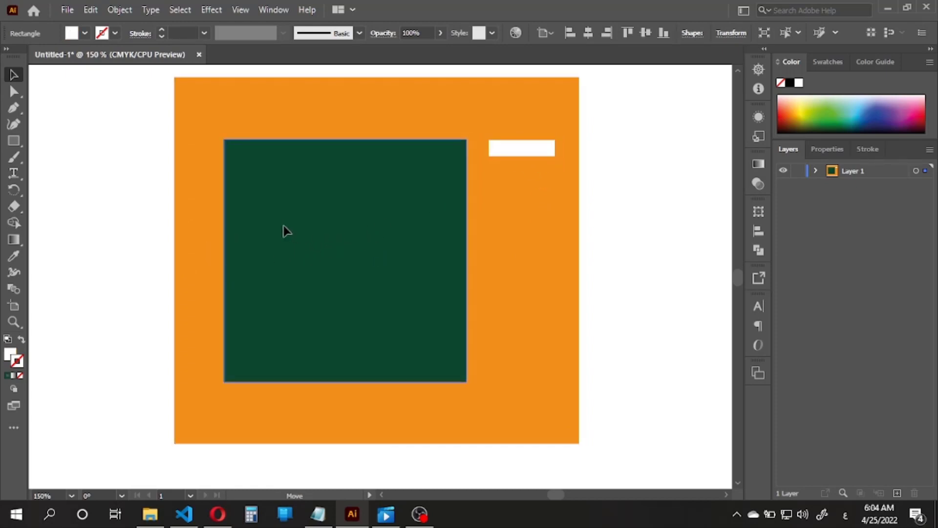
drag(285, 228, 273, 230)
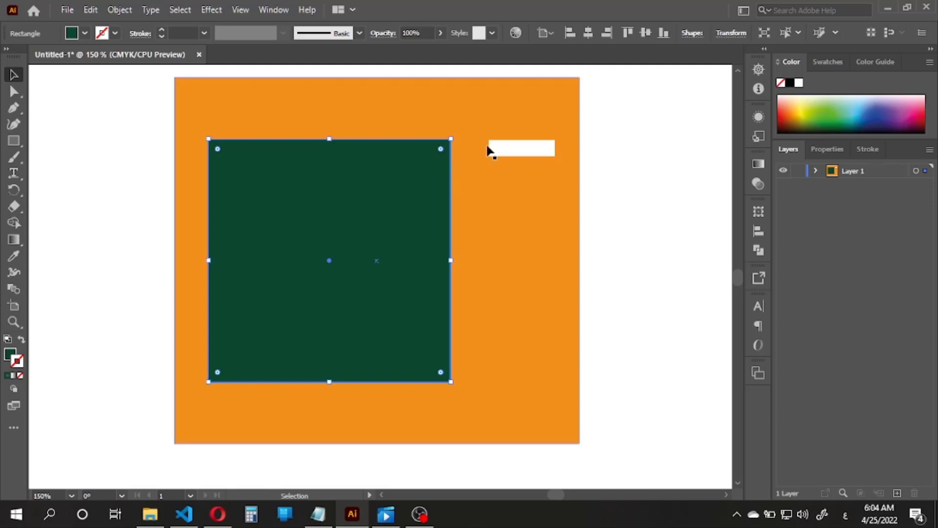
drag(494, 148, 481, 148)
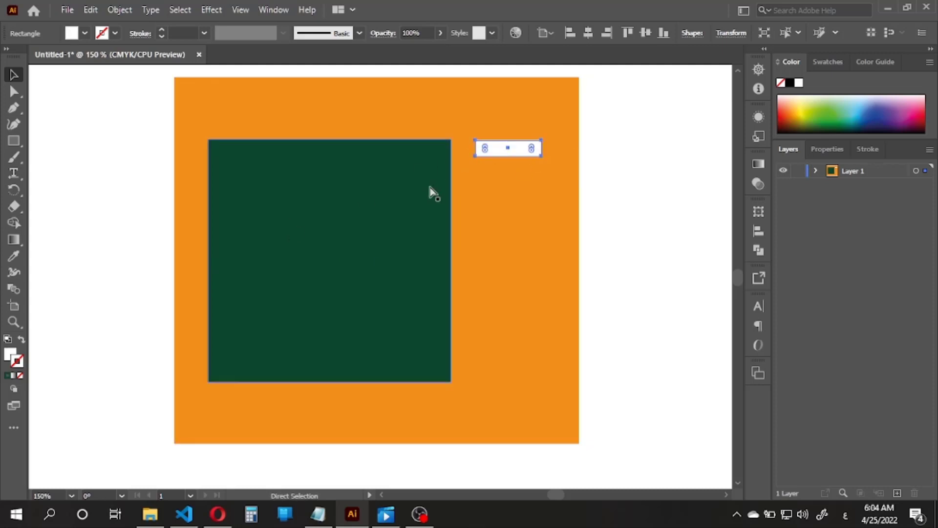
Show the rulers and align the top edges of the green square and the white bar
key(ctrl+r)
click(538, 167)
click(430, 184)
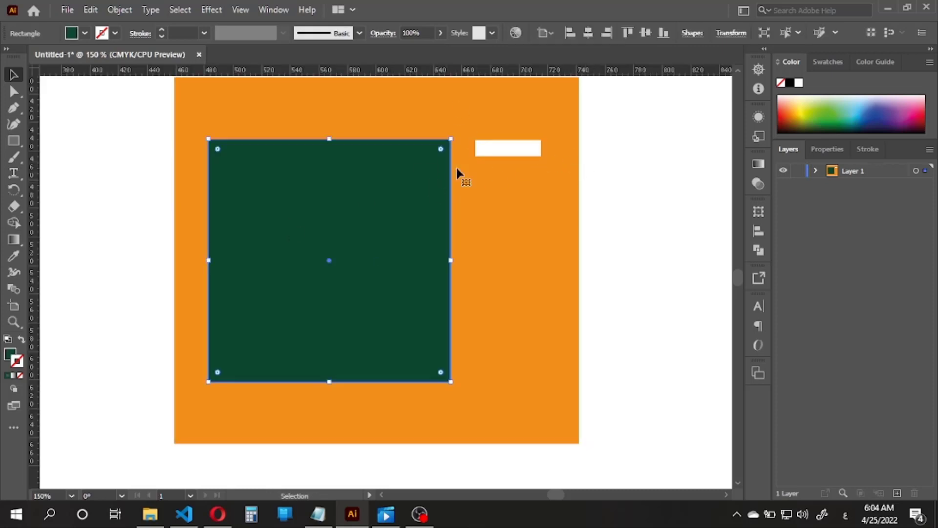
shift+click(501, 145)
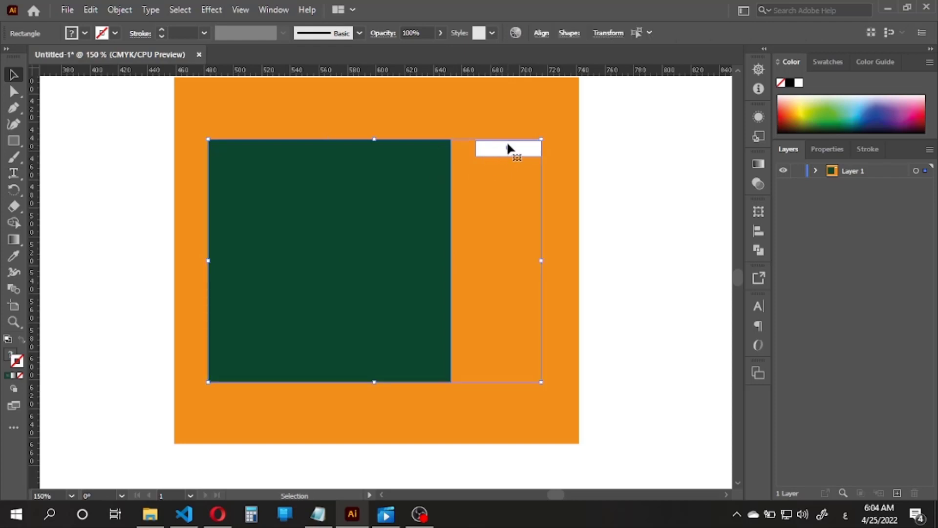
click(541, 33)
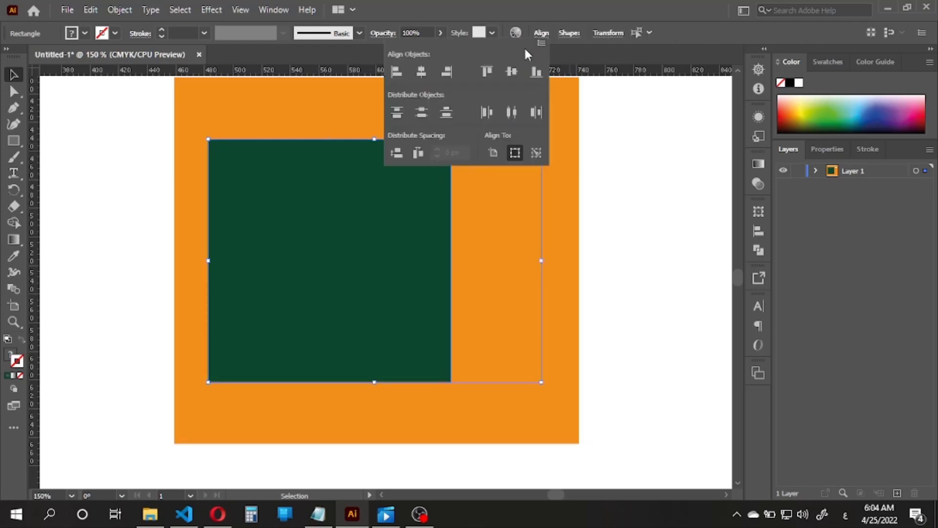
click(493, 73)
click(624, 145)
Copy the white bar straight down and repeat the copy to form a column of six evenly spaced bars
click(522, 147)
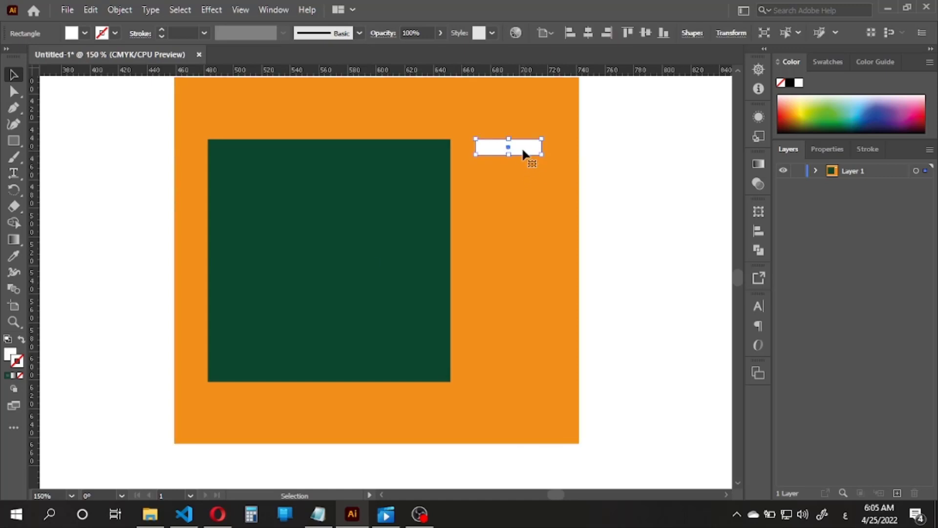
drag(523, 149, 521, 175)
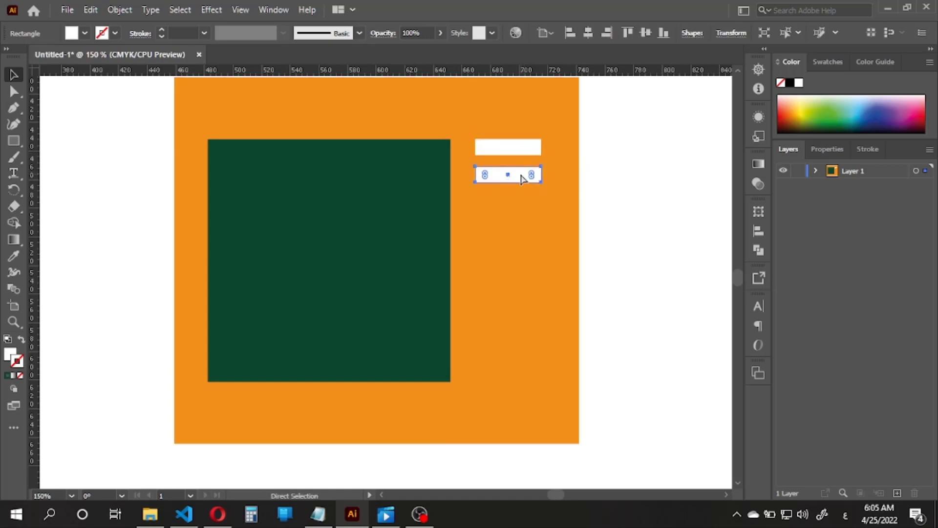
key(ctrl+d)
key(ctrl+d)
key(ctrl+d)
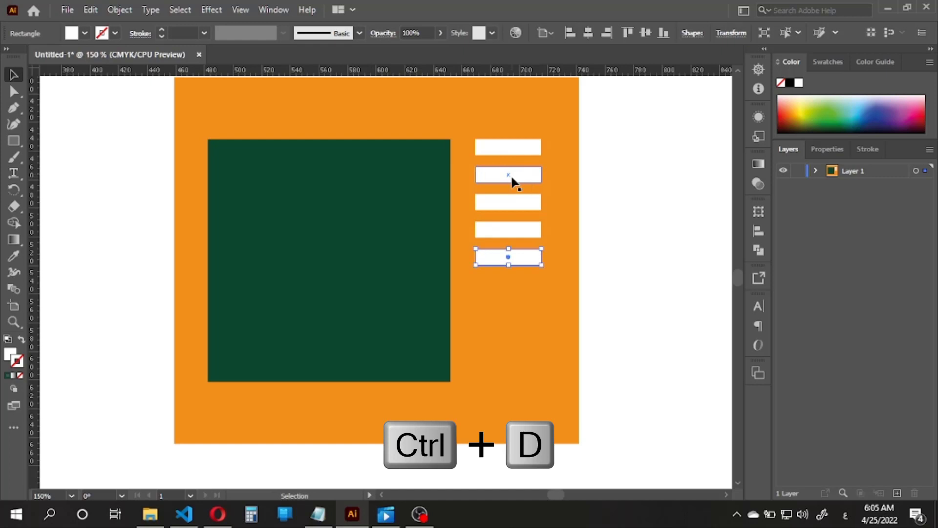
key(ctrl+d)
click(621, 244)
drag(611, 247, 617, 251)
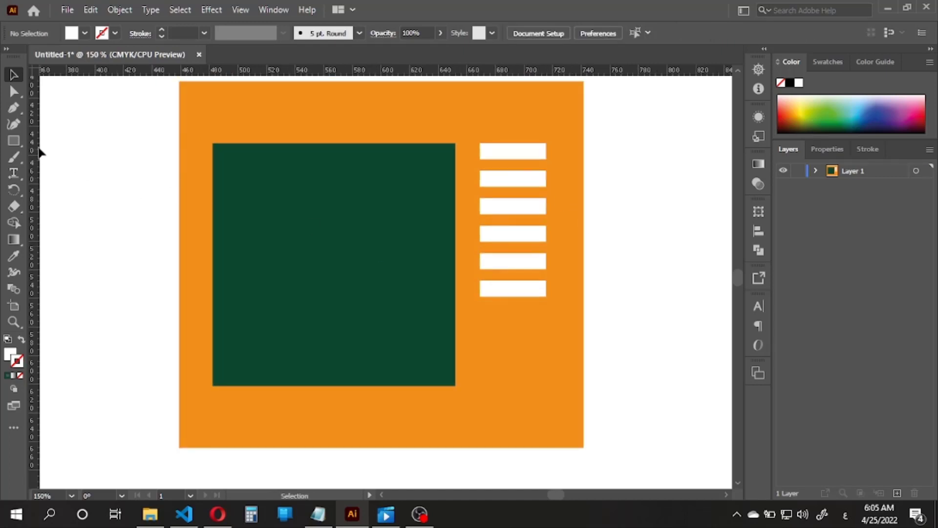
Draw a white circle about 21 px in diameter below the bars and place a copy beneath it
drag(18, 139, 55, 155)
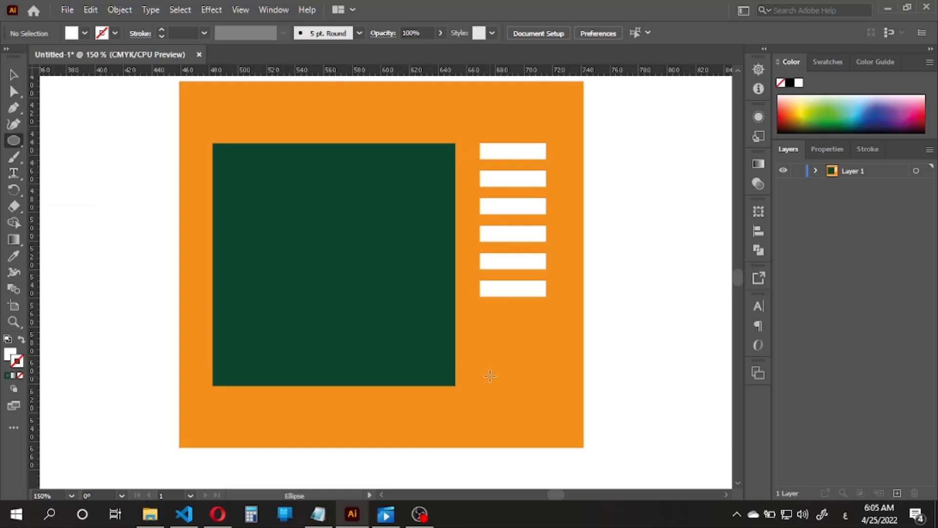
mouse_move(510, 333)
mouse_down()
mouse_move(500, 324)
mouse_move(520, 350)
mouse_move(529, 352)
mouse_move(527, 341)
mouse_move(518, 357)
mouse_move(522, 385)
mouse_up()
key(v)
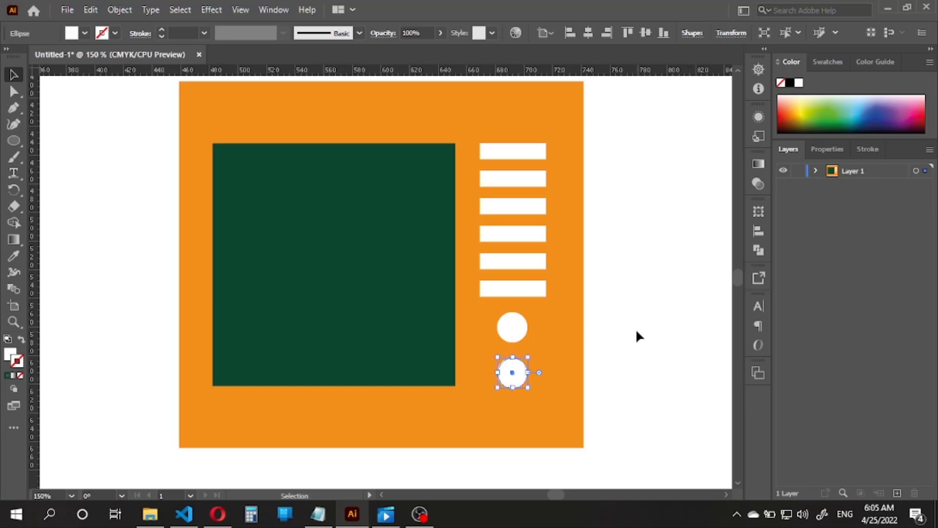
Scale both white circles down together around their centre to about 16 px in diameter
click(636, 334)
scroll(509, 360, up, 1)
click(515, 334)
shift+click(516, 377)
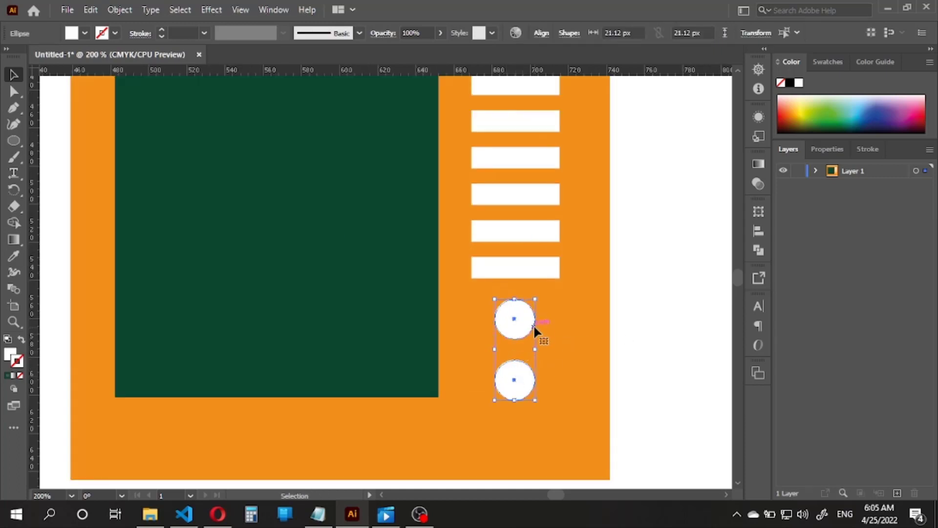
drag(536, 299, 530, 310)
click(538, 325)
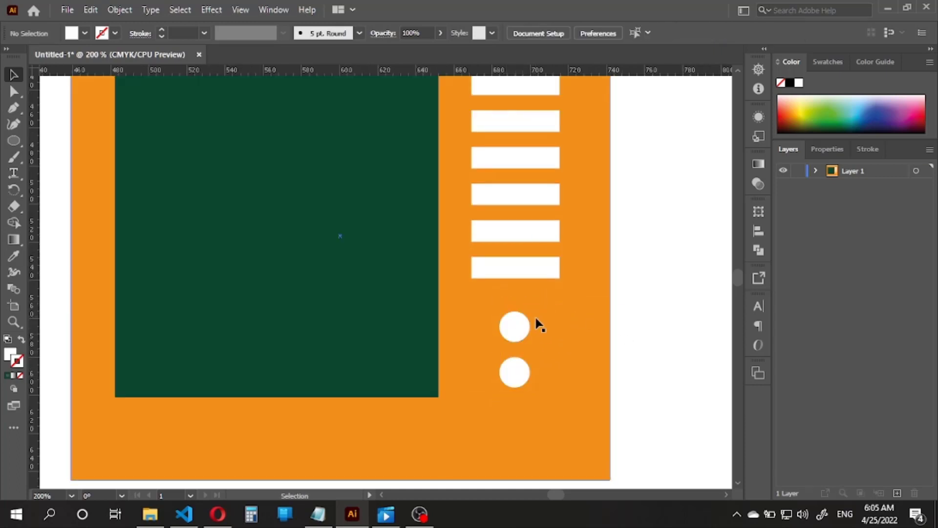
Reposition the two white circles below the bars with a wider gap between them
click(514, 326)
shift+click(518, 377)
drag(521, 374, 521, 353)
click(647, 332)
drag(647, 333, 665, 349)
drag(537, 373, 536, 381)
drag(541, 335, 542, 346)
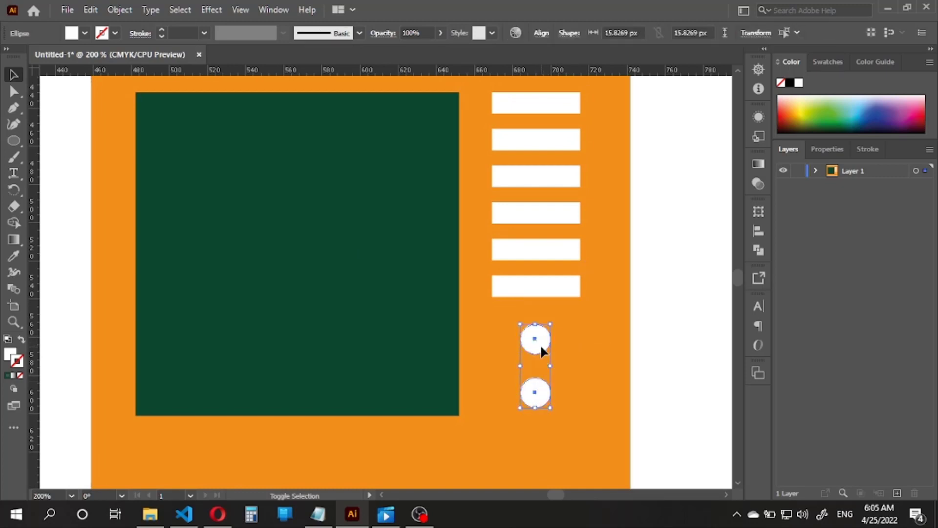
click(673, 308)
Nudge all six white bars slightly down together
drag(630, 280, 622, 299)
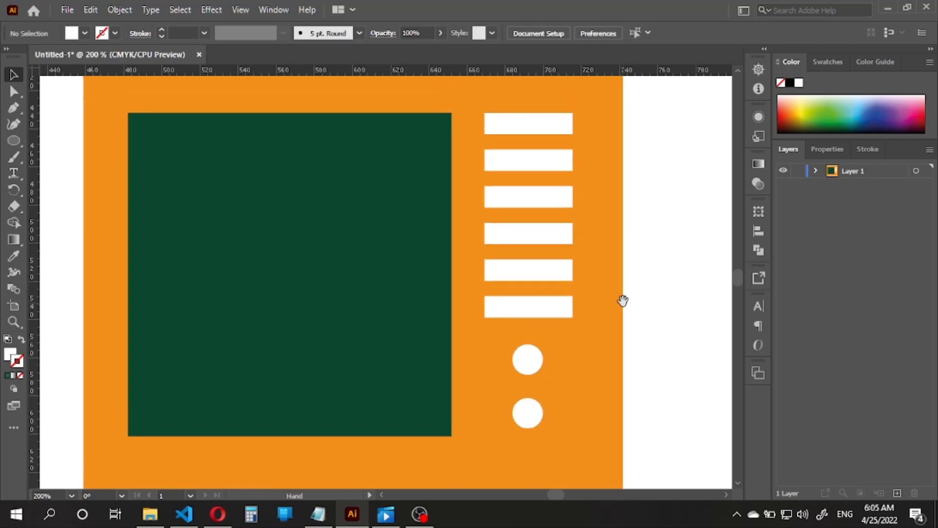
click(547, 124)
shift+click(546, 158)
shift+click(546, 230)
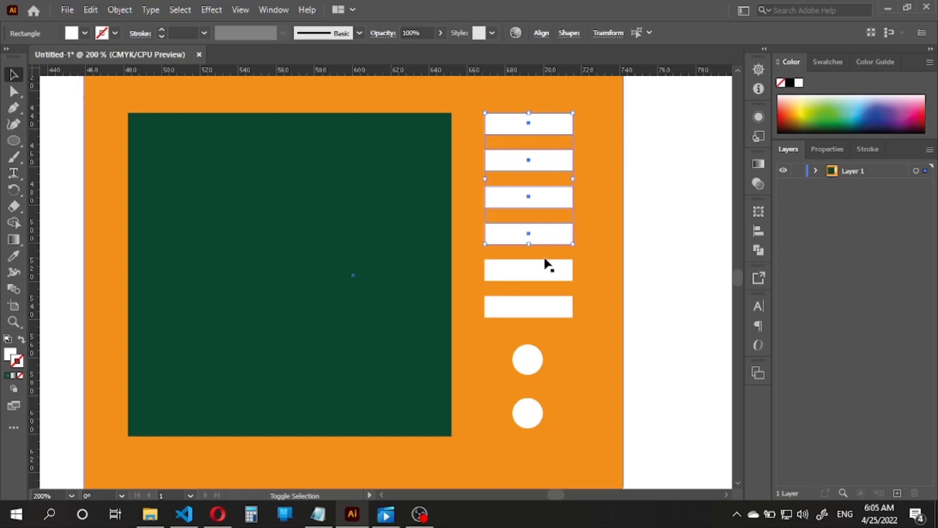
shift+click(545, 266)
key(Down)
key(Down)
key(Down)
key(Down)
key(Down)
key(Down)
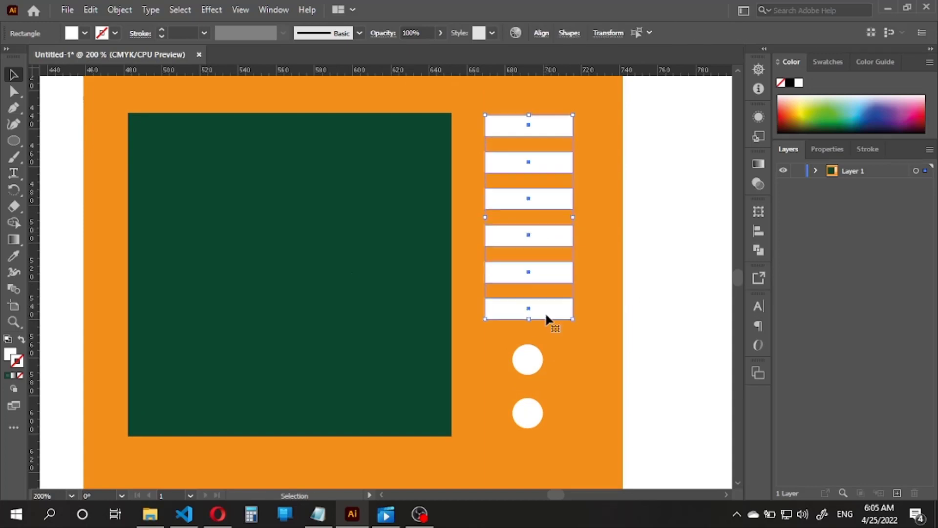
click(656, 318)
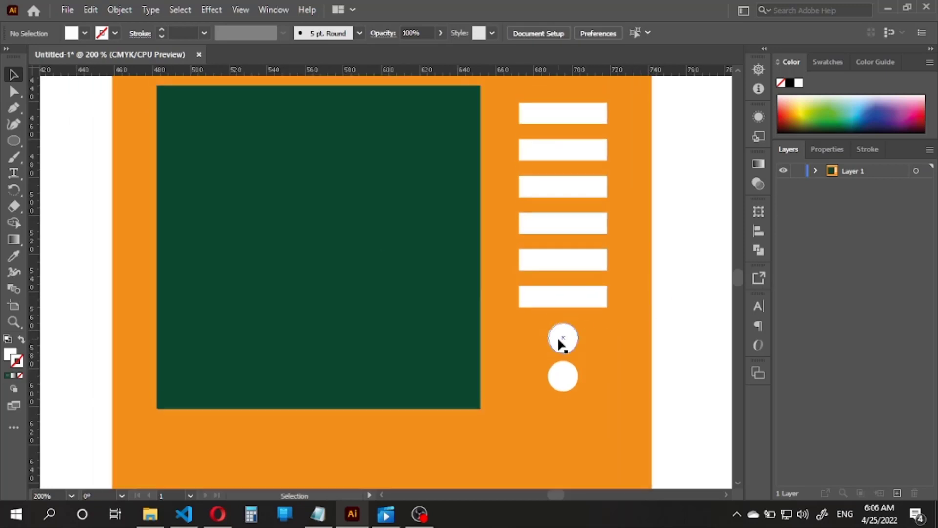
Fill the lower circle with bright green and remove its stroke
click(561, 376)
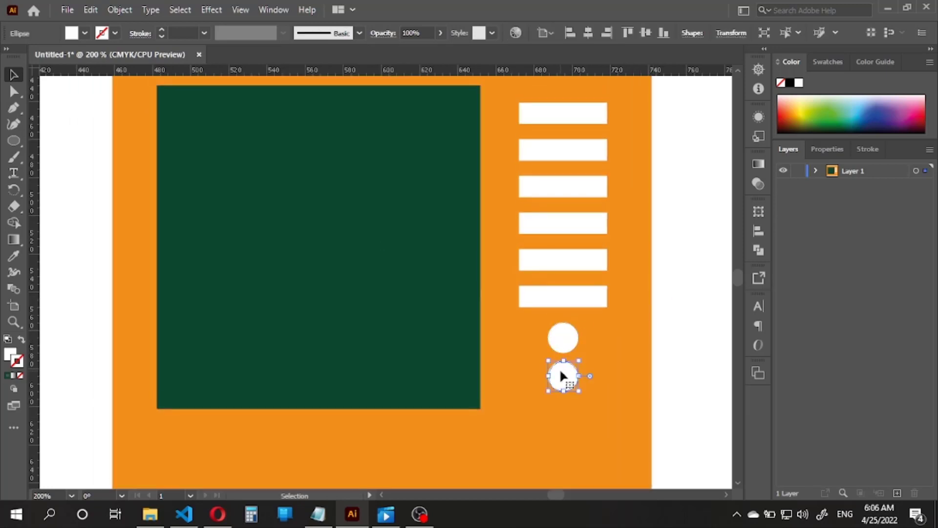
click(834, 113)
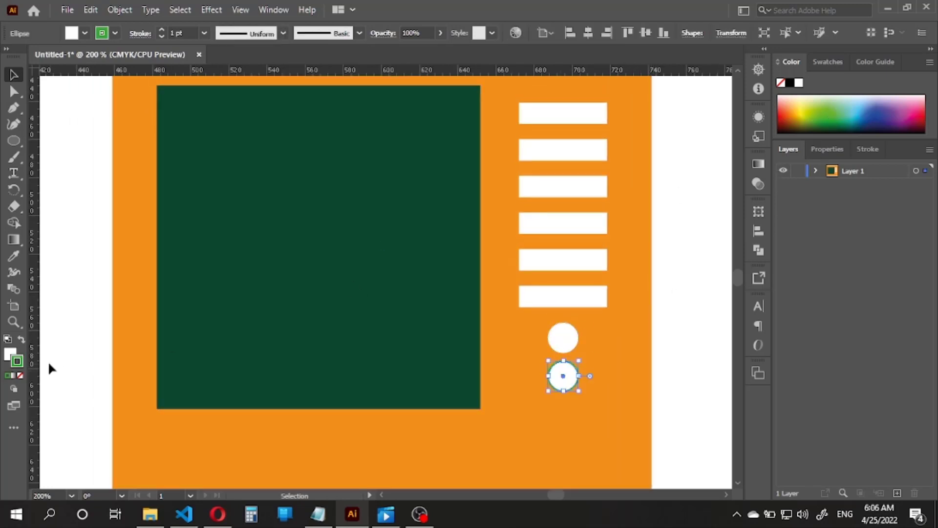
click(20, 342)
click(21, 375)
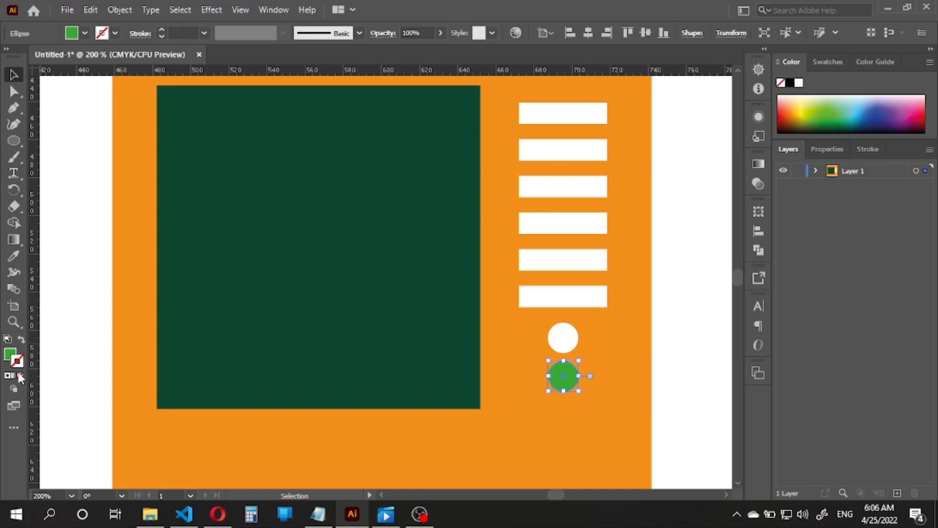
click(78, 338)
Fill the upper round button with light green and leave it without a stroke
click(563, 343)
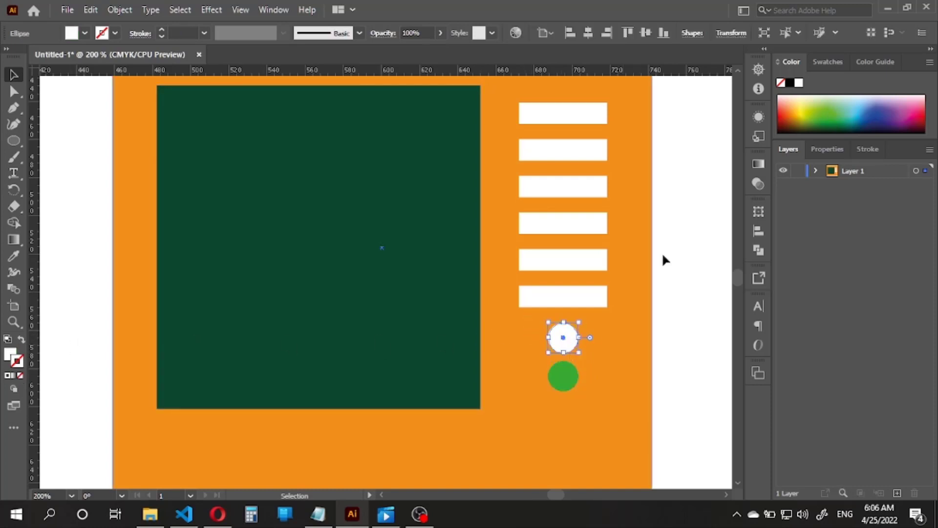
click(21, 341)
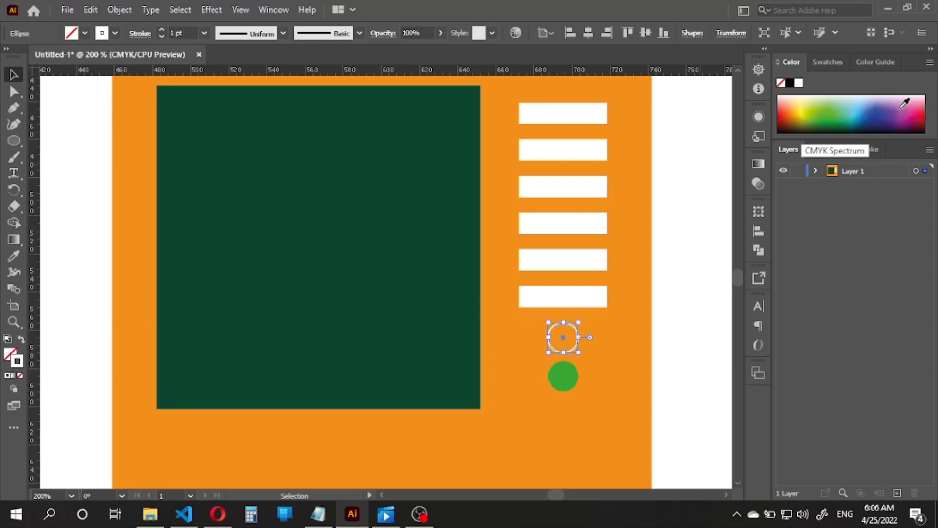
click(841, 105)
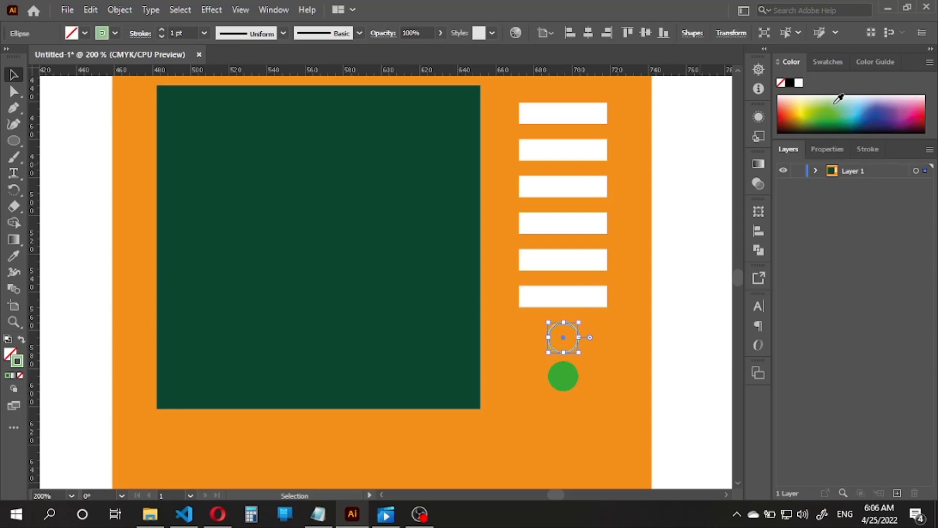
click(22, 340)
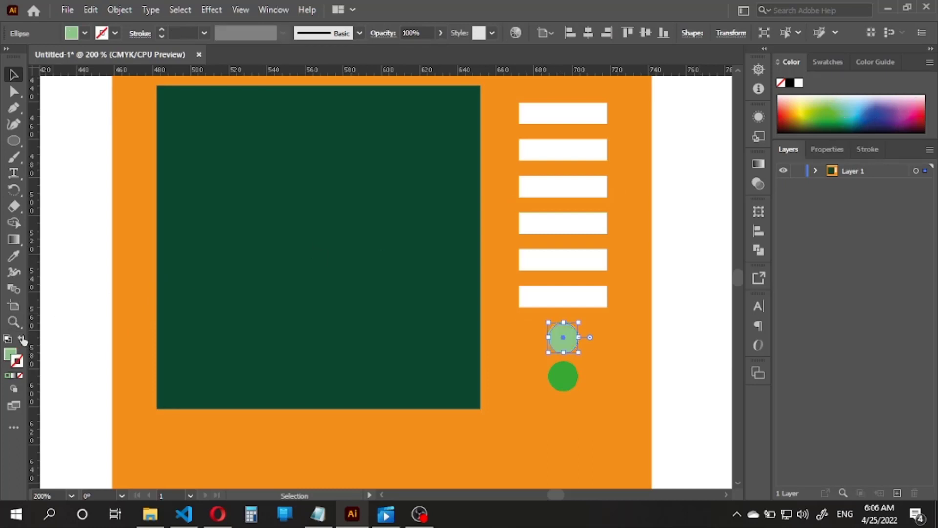
click(685, 247)
Draw a small light green rectangle hanging from the underside of the orange body, toward its right end
scroll(685, 248, down, 2)
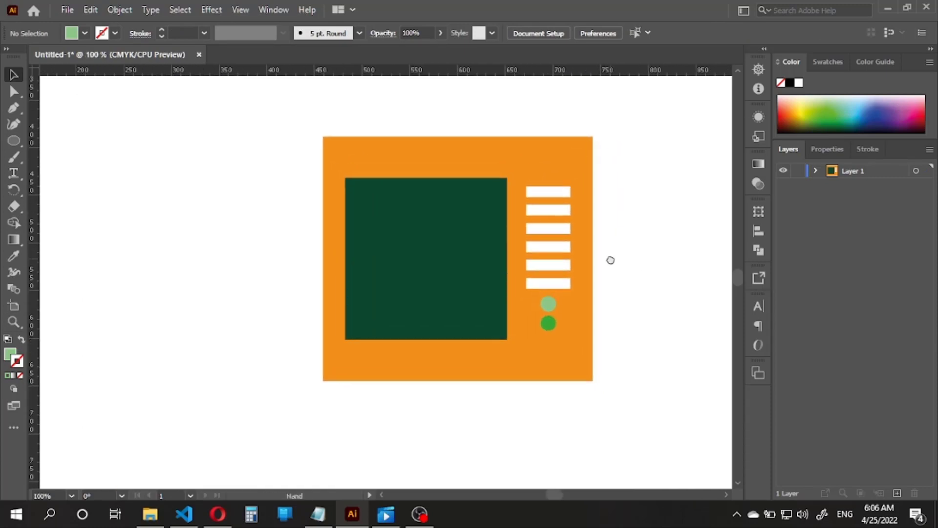
mouse_move(611, 260)
mouse_down()
mouse_move(606, 267)
mouse_move(615, 265)
mouse_up()
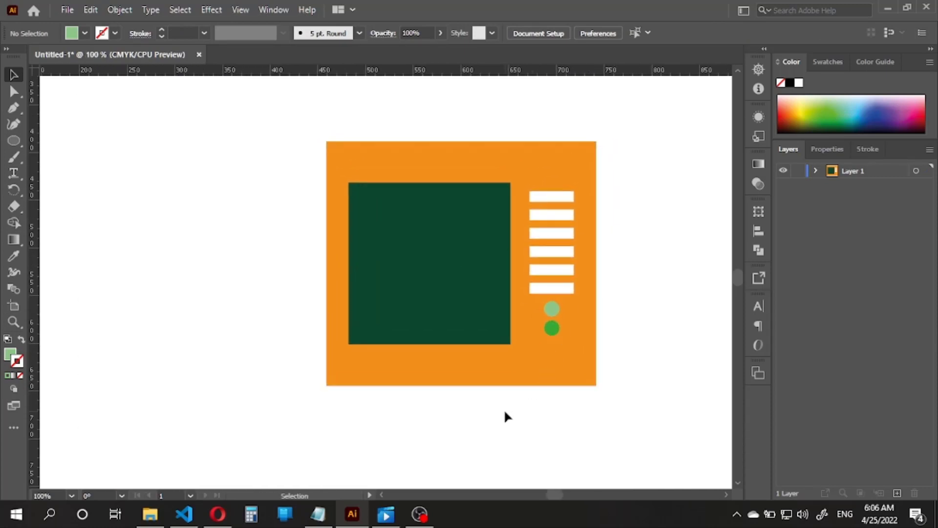
scroll(505, 413, up, 2)
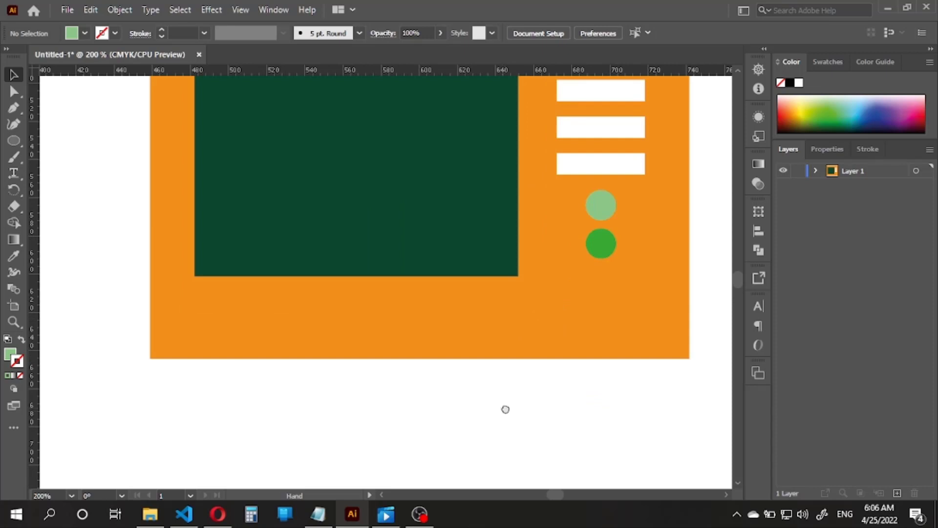
drag(505, 409, 501, 398)
click(13, 140)
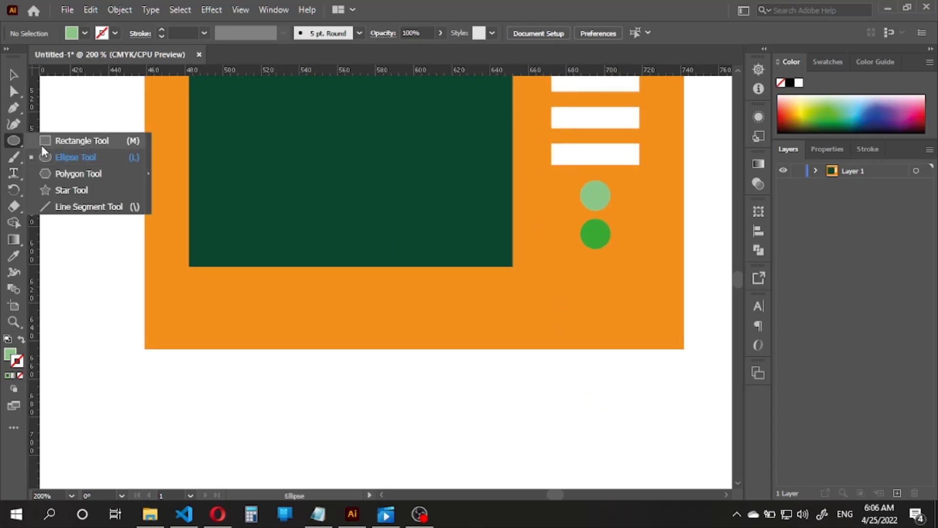
click(74, 140)
drag(562, 377, 538, 349)
key(v)
Round only the two lower corners of the small light green rectangle
scroll(551, 368, up, 3)
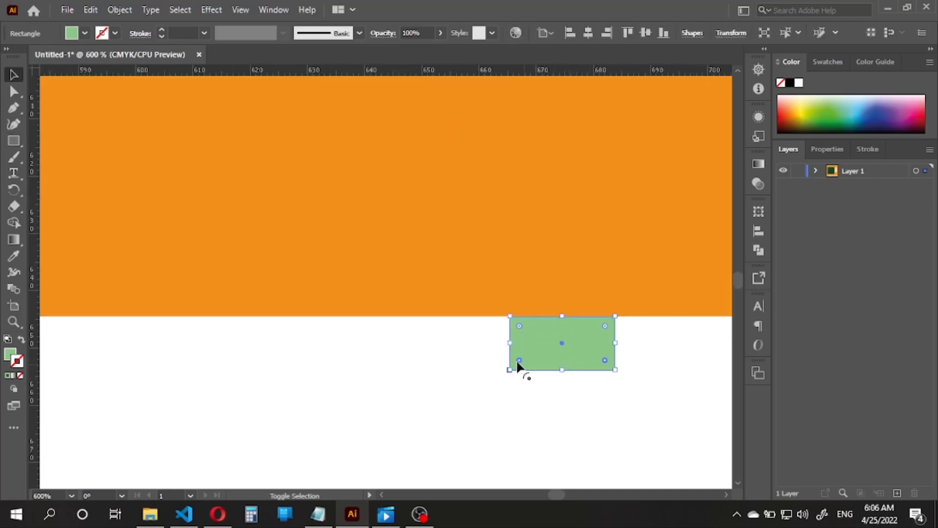
drag(604, 362, 587, 339)
click(660, 364)
Enlarge the rounded foot around its centre and place a copy under the left part of the body at the same height
scroll(567, 386, down, 6)
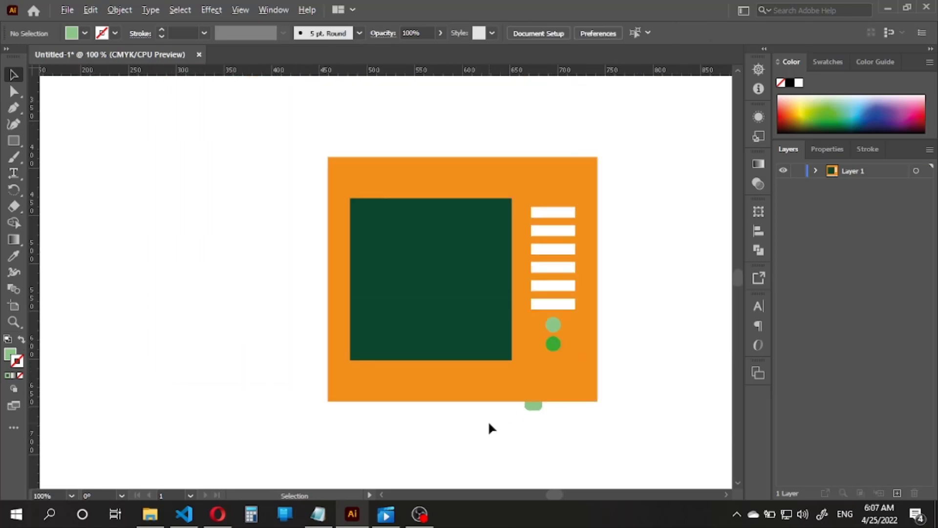
scroll(514, 421, up, 1)
click(540, 399)
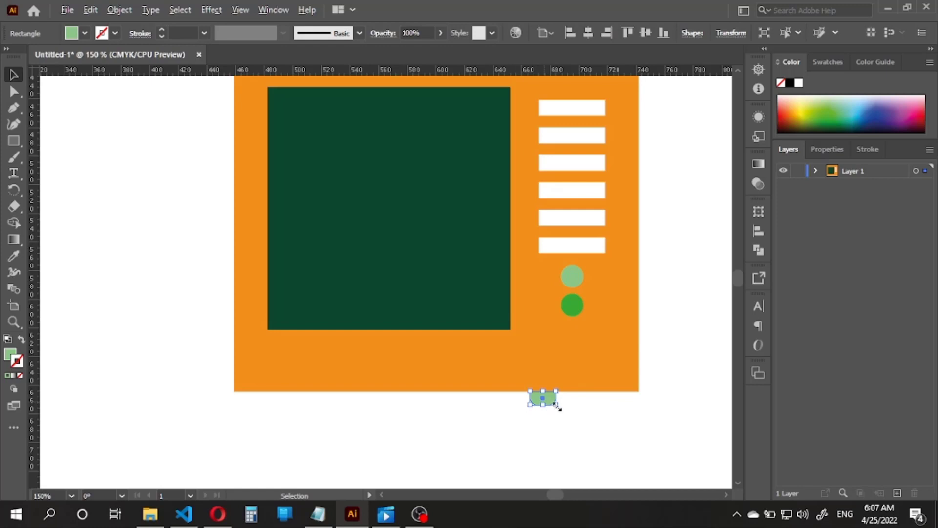
drag(557, 406, 335, 399)
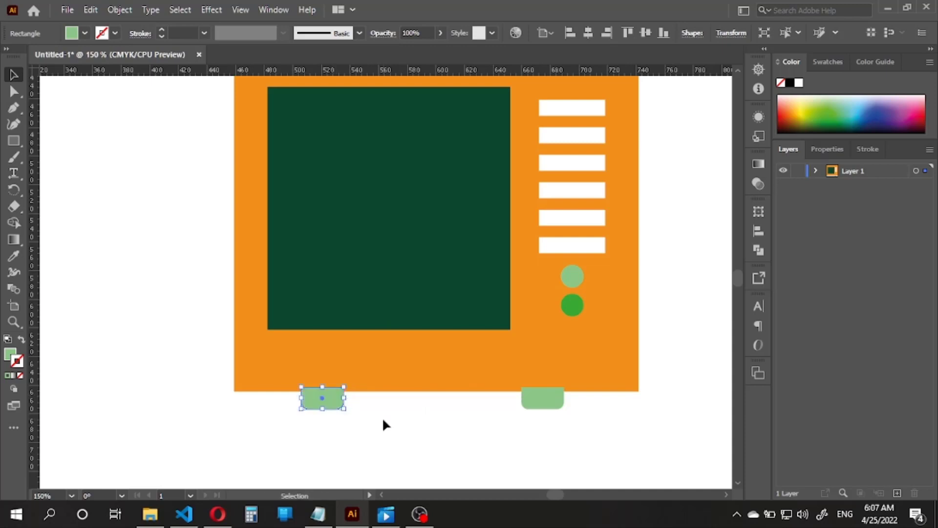
Send both light green feet to the back, behind the orange body
drag(568, 433, 321, 400)
right_click(320, 404)
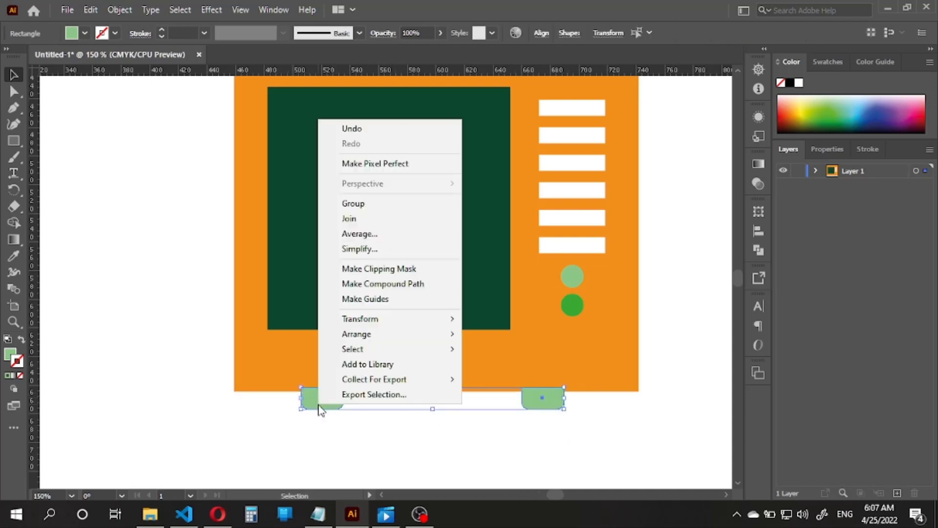
mouse_move(388, 338)
click(512, 365)
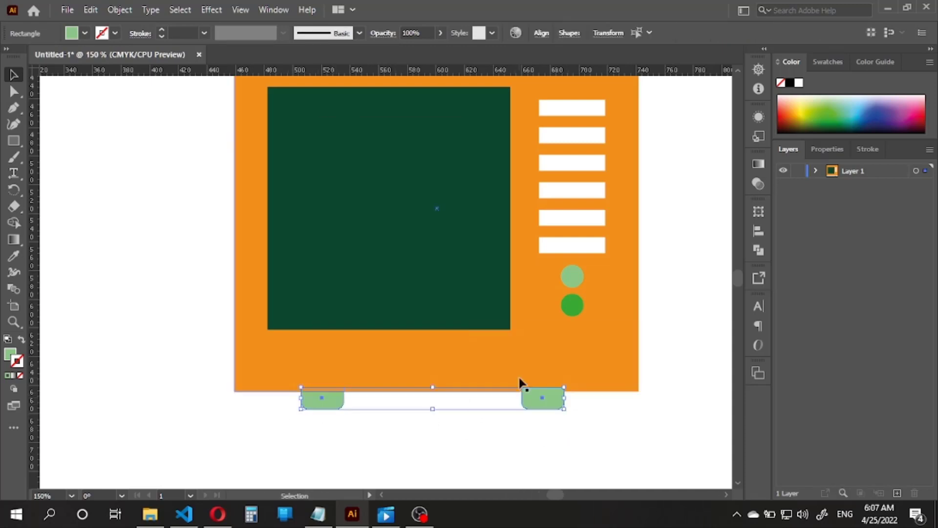
click(581, 436)
Group the television's body, screen, bars, buttons and feet together
scroll(582, 436, down, 2)
drag(582, 436, 446, 392)
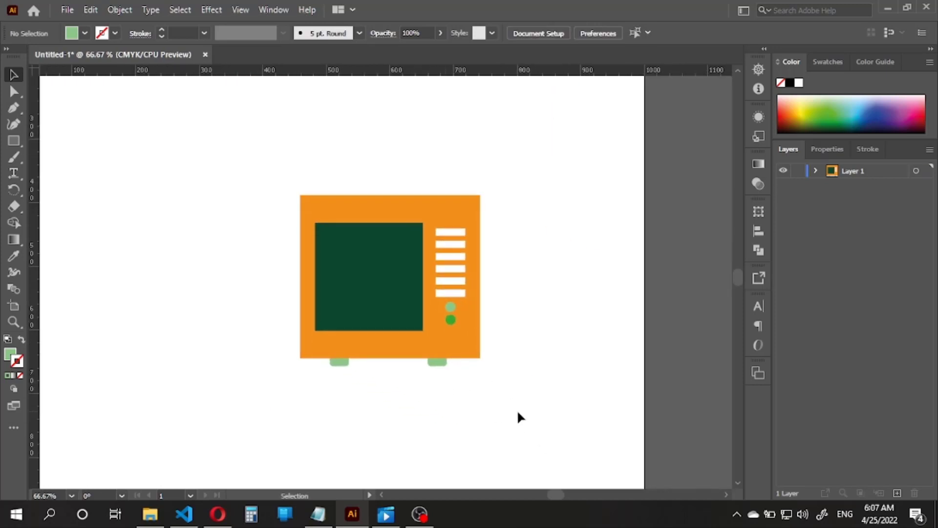
drag(517, 409, 311, 158)
right_click(364, 214)
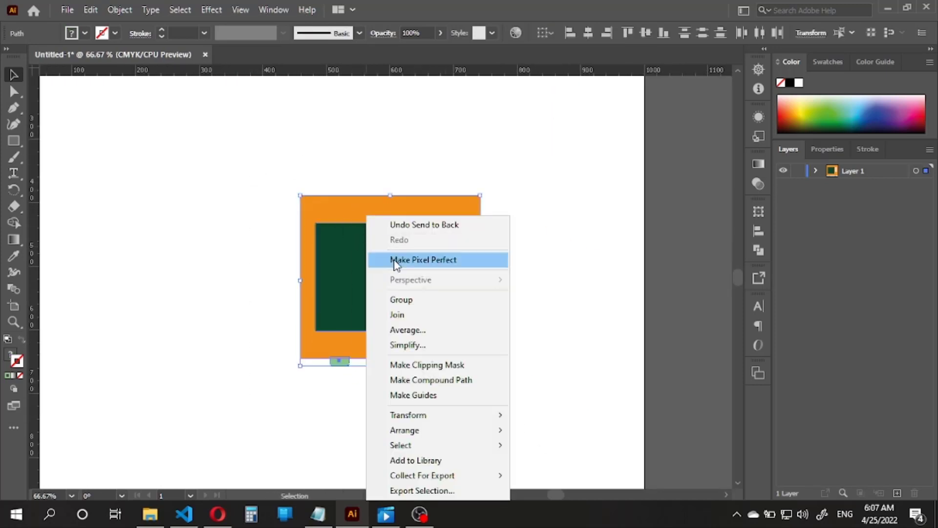
click(403, 299)
scroll(407, 301, down, 1)
scroll(415, 304, left, 1)
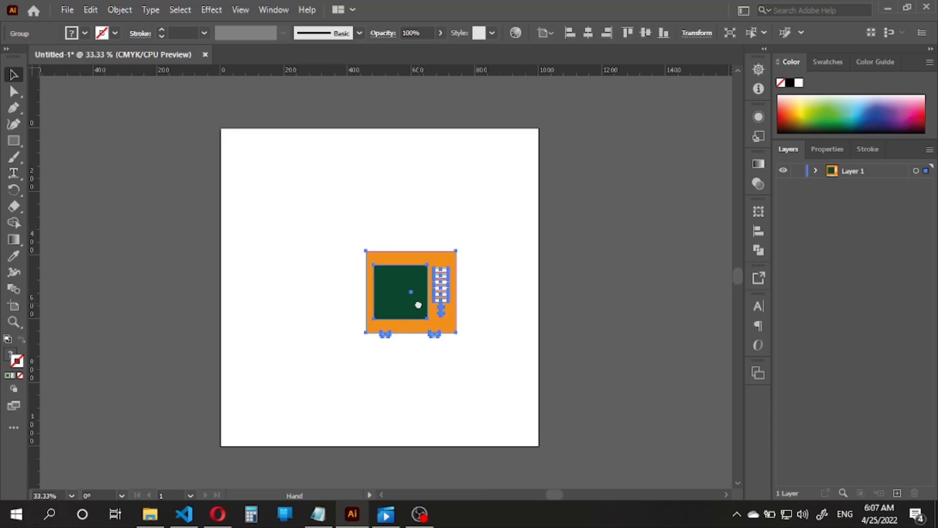
drag(415, 304, 359, 288)
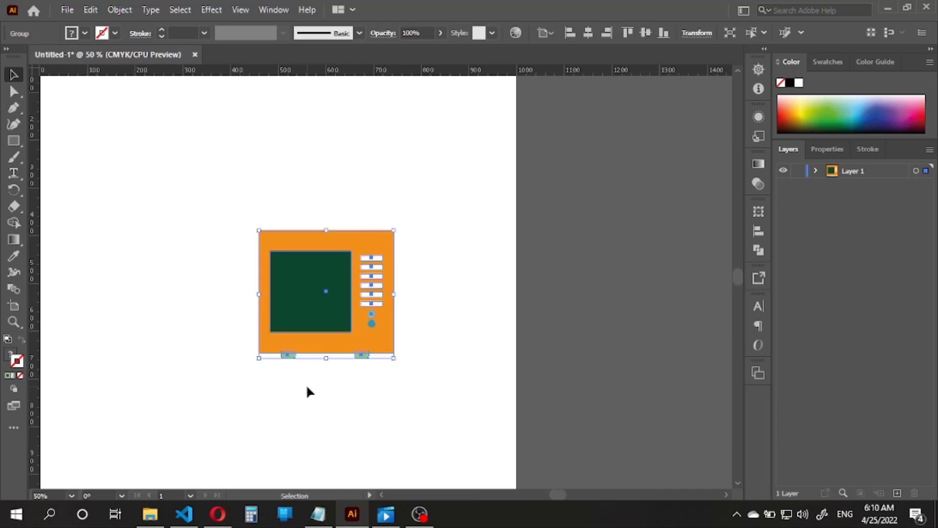
Draw a V-shaped antenna with the Pen tool, its vertex on the body's top edge, with a light green stroke and no fill
click(306, 383)
scroll(301, 272, up, 1)
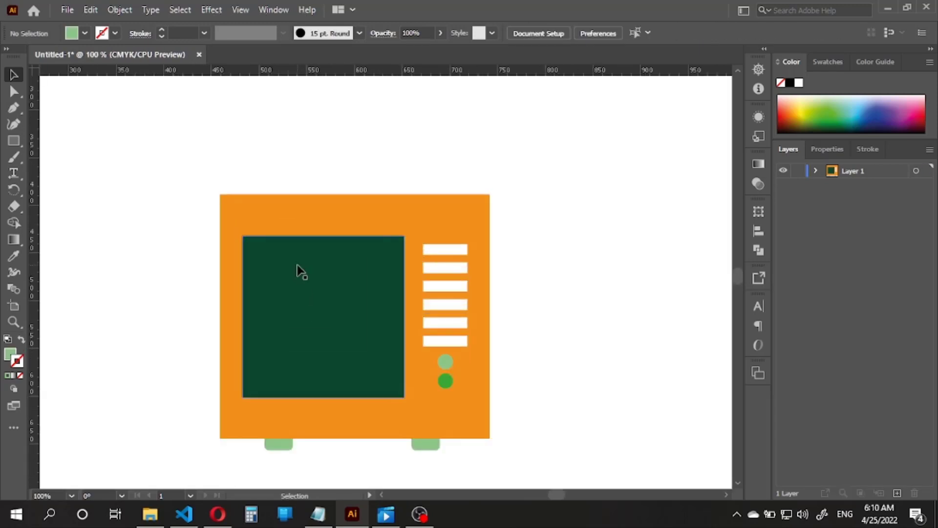
key(p)
drag(307, 271, 300, 299)
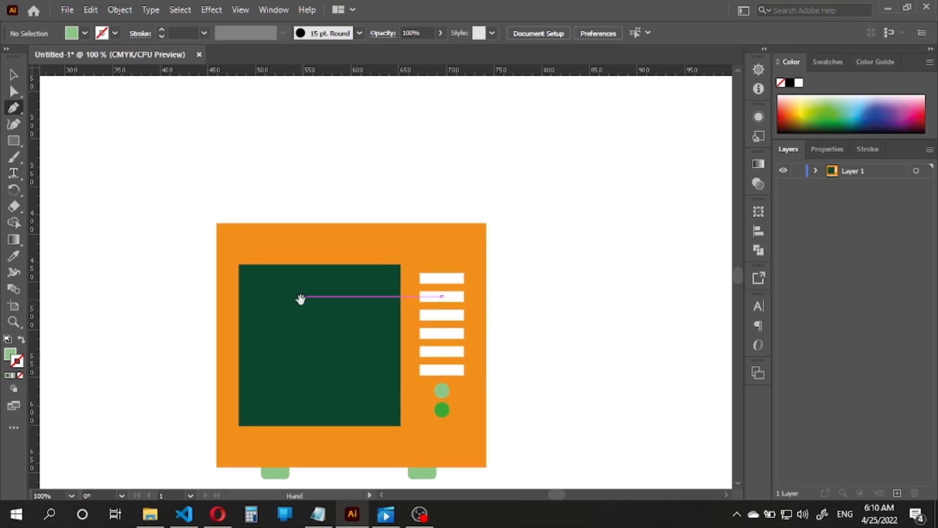
click(364, 176)
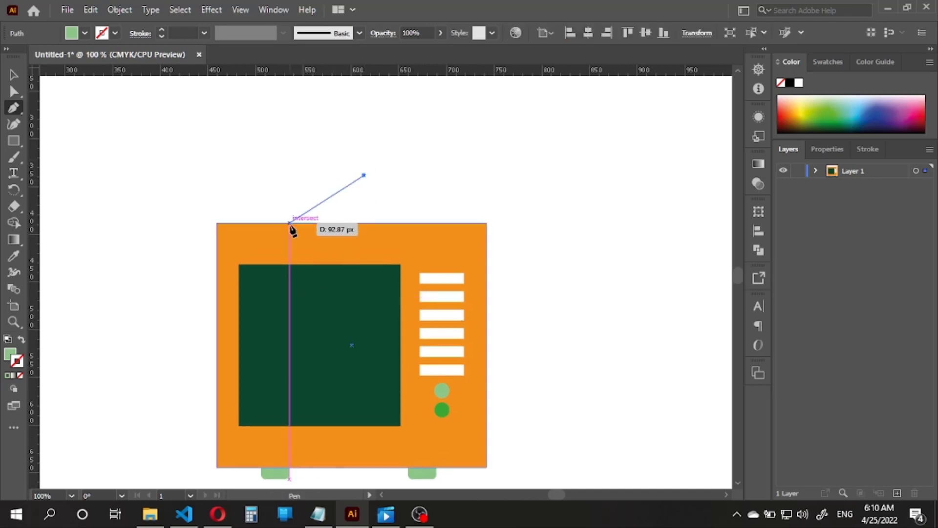
click(290, 224)
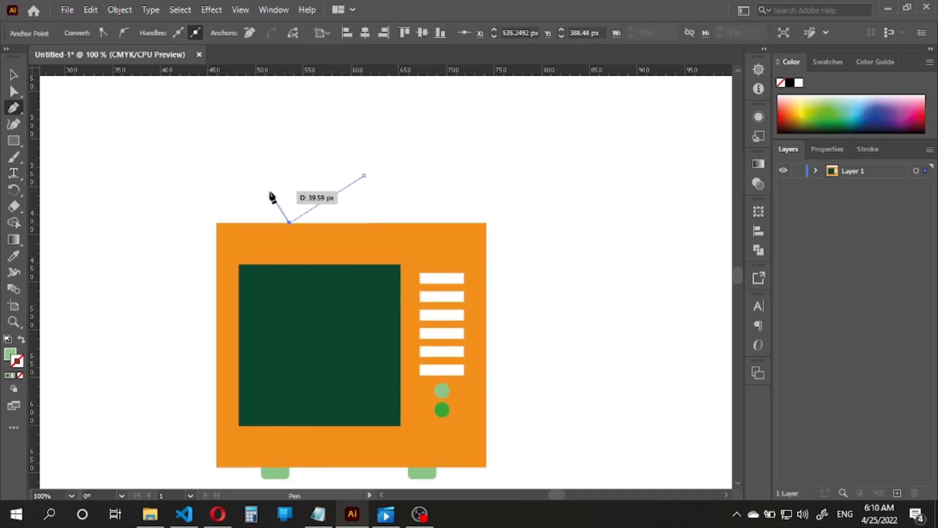
click(255, 154)
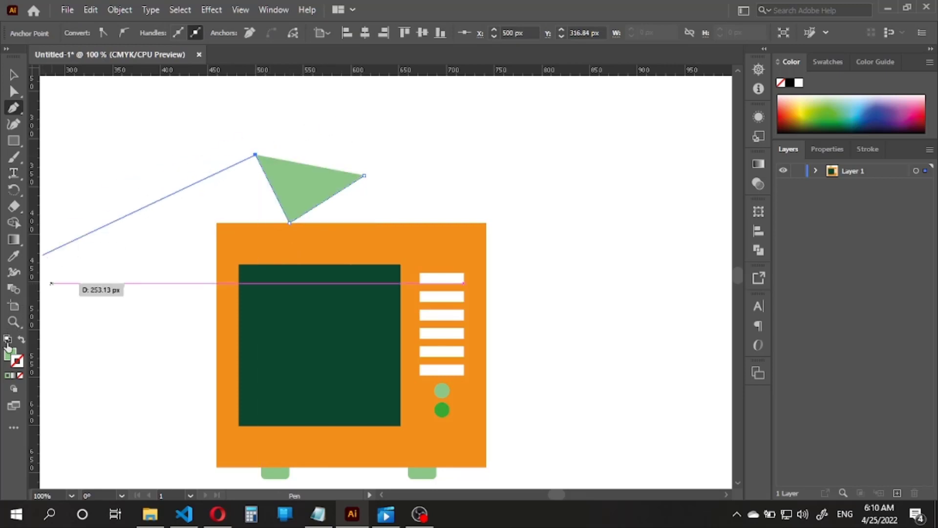
key(v)
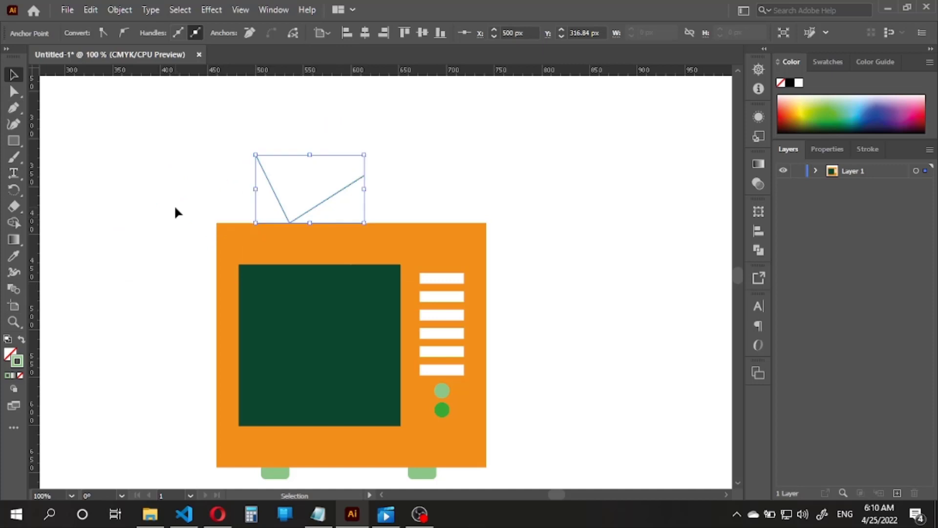
click(176, 209)
Try thicker round brushes on the antenna path and apply the 5 pt. Round brush
click(269, 185)
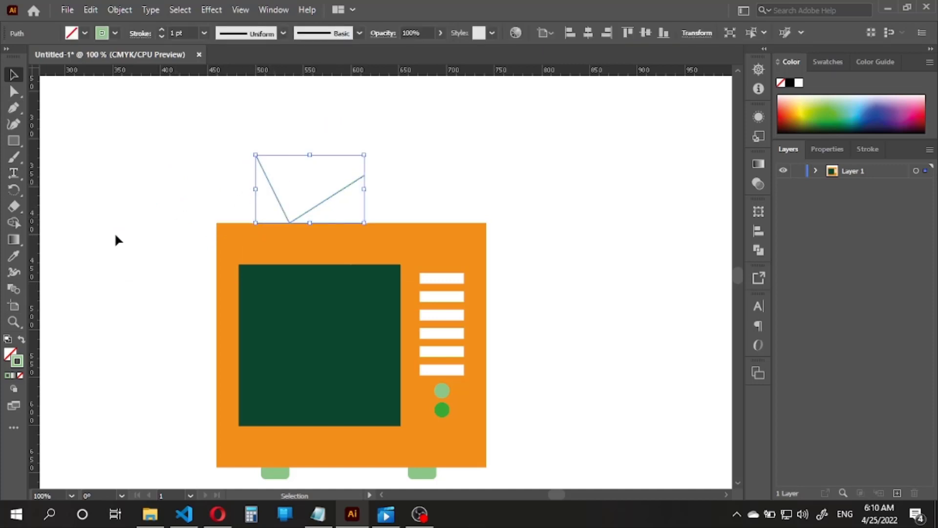
click(302, 34)
click(259, 64)
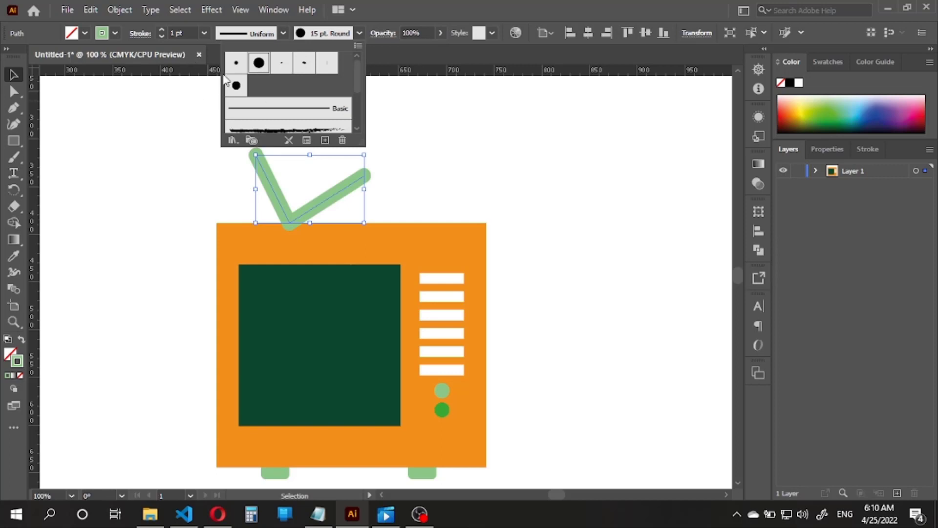
click(236, 86)
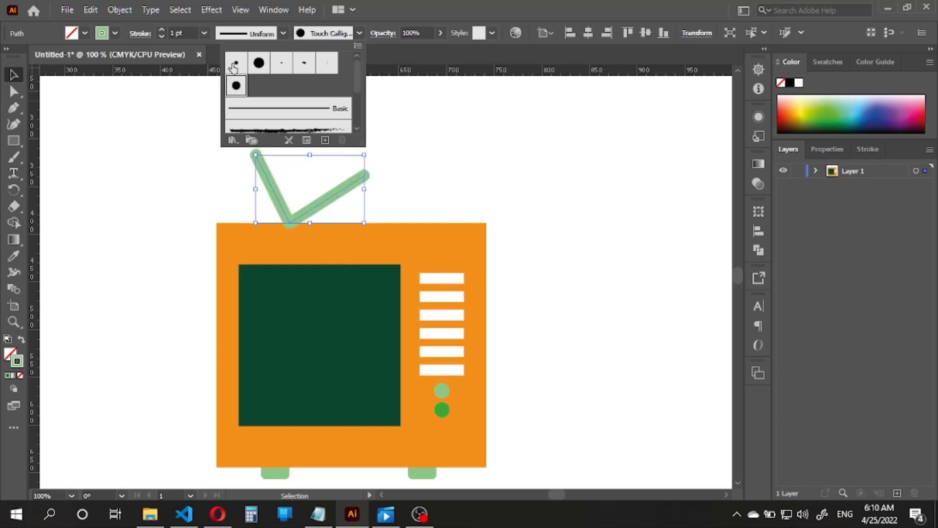
click(234, 64)
click(449, 155)
Send the antenna to the back, so its vertex sits behind the orange body
scroll(312, 212, up, 3)
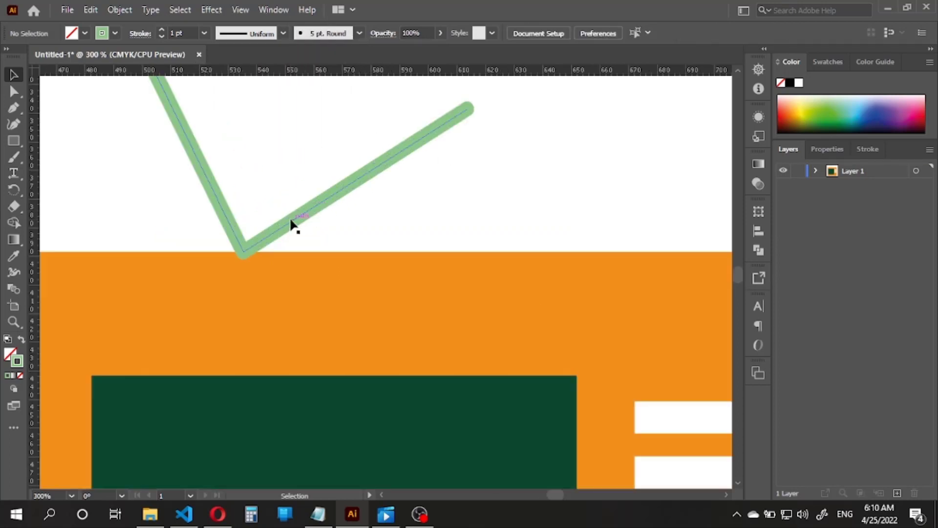
right_click(460, 167)
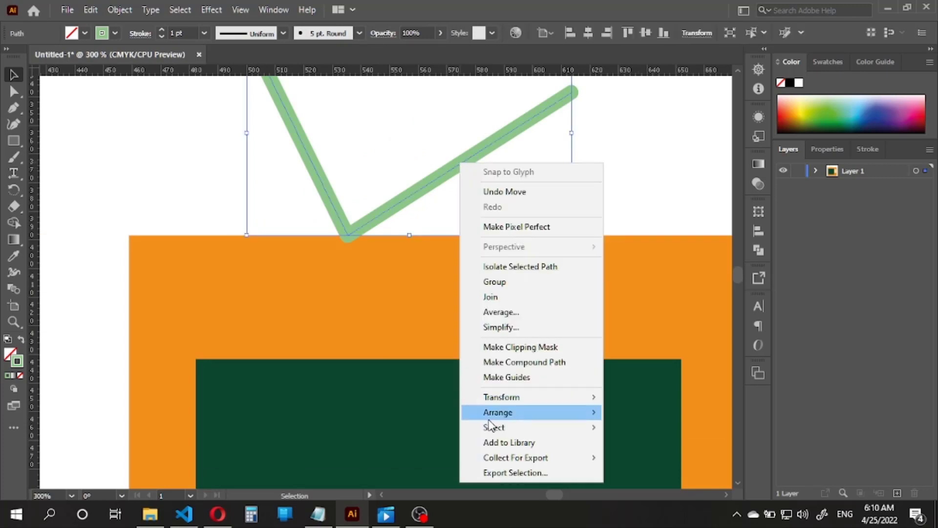
mouse_move(538, 416)
click(654, 458)
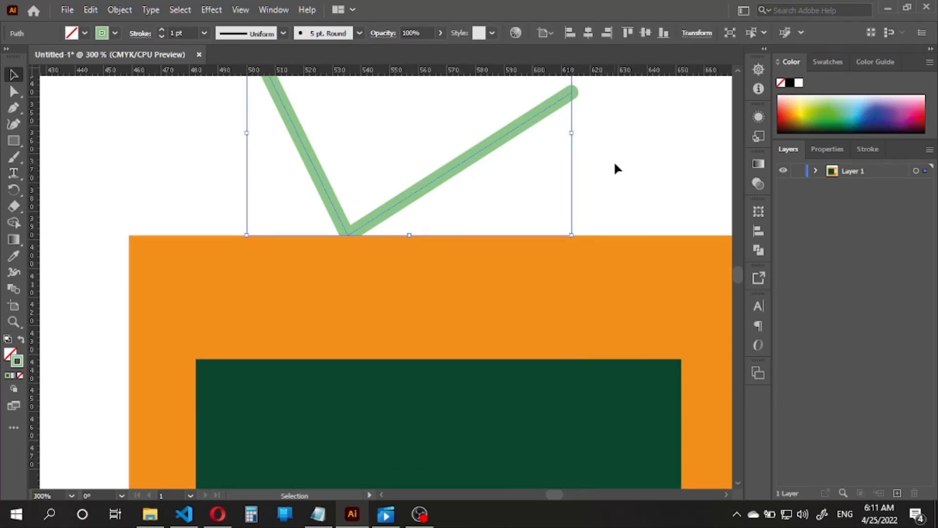
scroll(614, 161, down, 4)
click(597, 227)
key(ctrl+a)
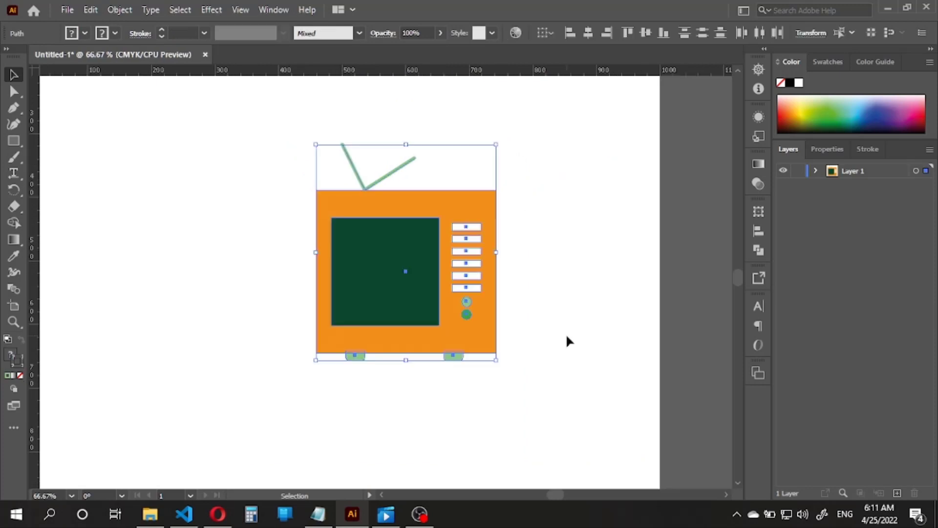
click(566, 333)
click(424, 282)
click(550, 249)
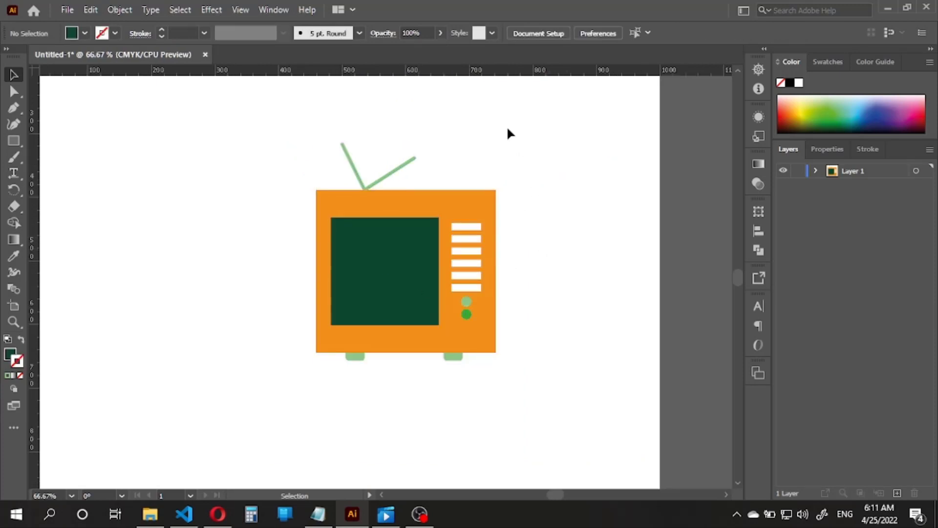
Select the whole television including its antenna and combine everything into one group
drag(530, 115, 293, 386)
right_click(398, 269)
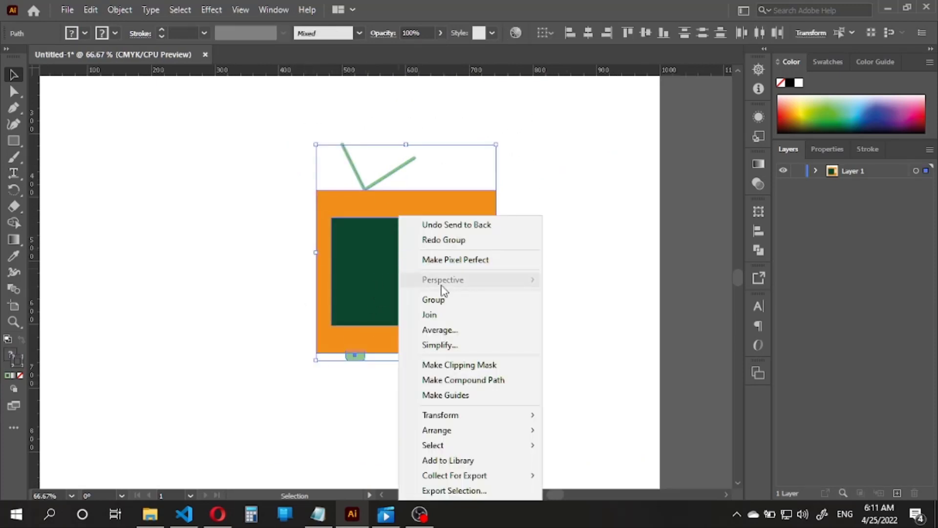
click(446, 301)
Duplicate the television group horizontally to the right, placing the copy outside the artboard
drag(543, 292, 350, 291)
click(350, 294)
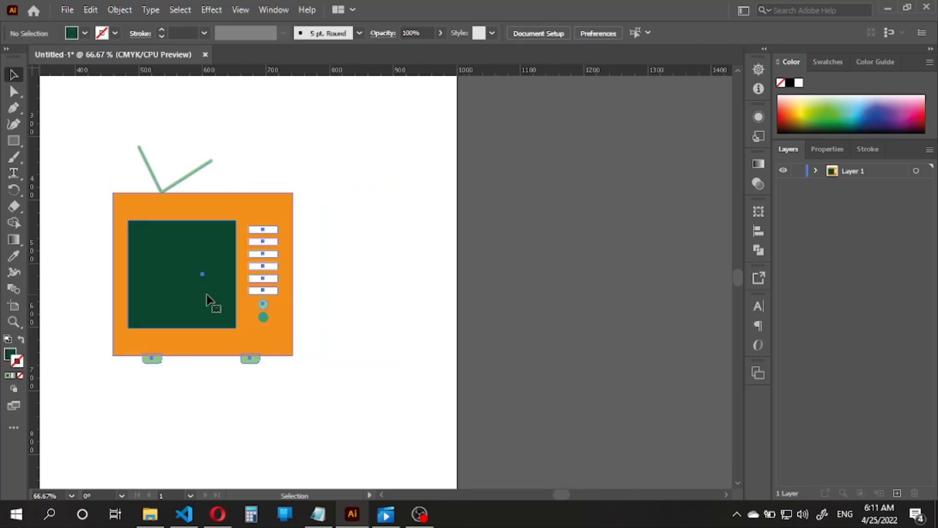
click(213, 301)
drag(218, 312, 660, 303)
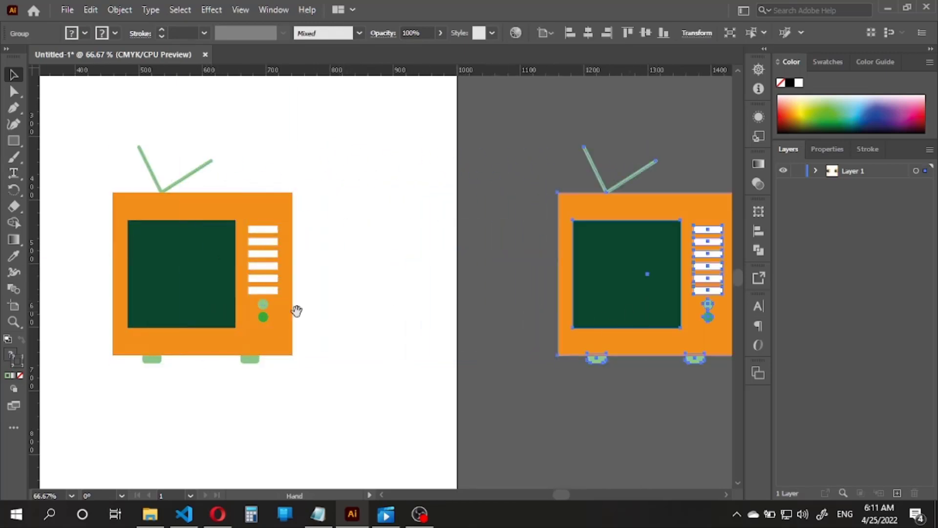
drag(296, 309, 452, 304)
right_click(397, 267)
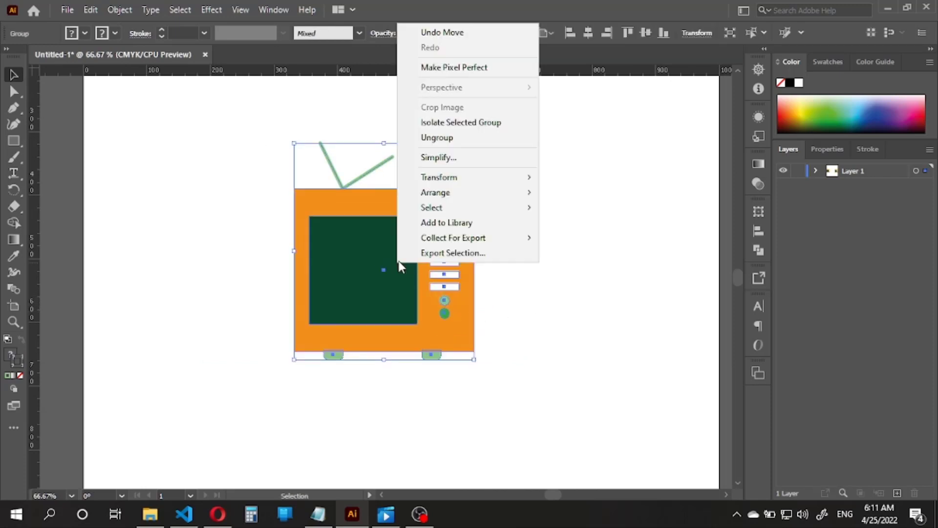
click(401, 138)
click(427, 174)
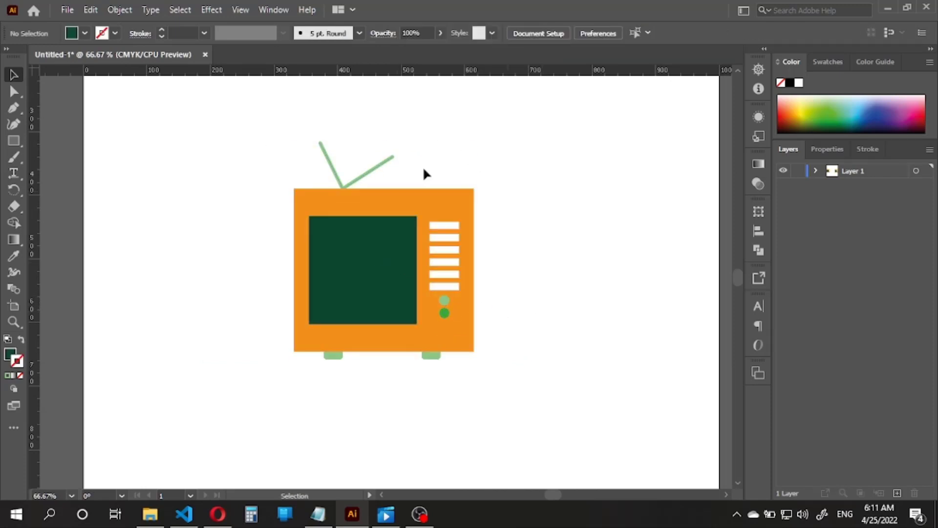
click(381, 169)
click(513, 213)
drag(311, 290, 268, 378)
click(267, 378)
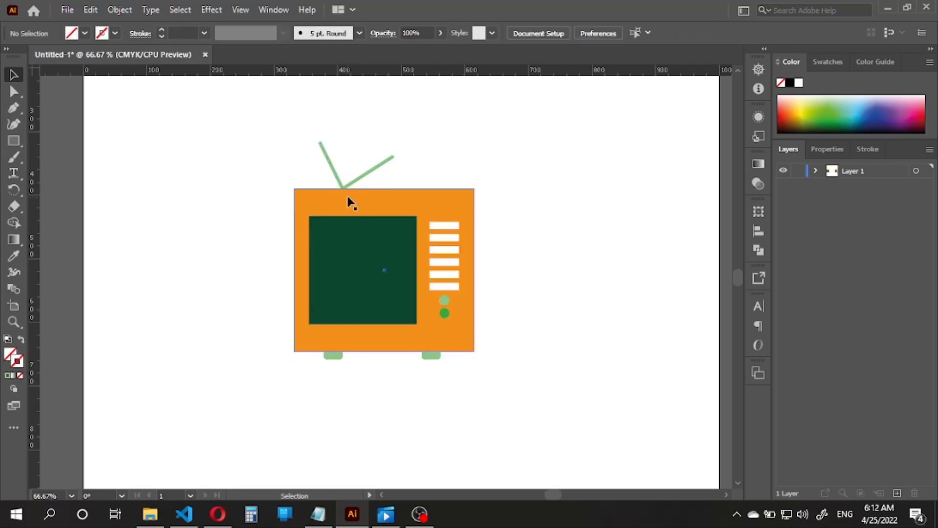
Ungroup the television on the artboard and regroup its body, screen, bars, buttons and feet without the antenna
right_click(365, 172)
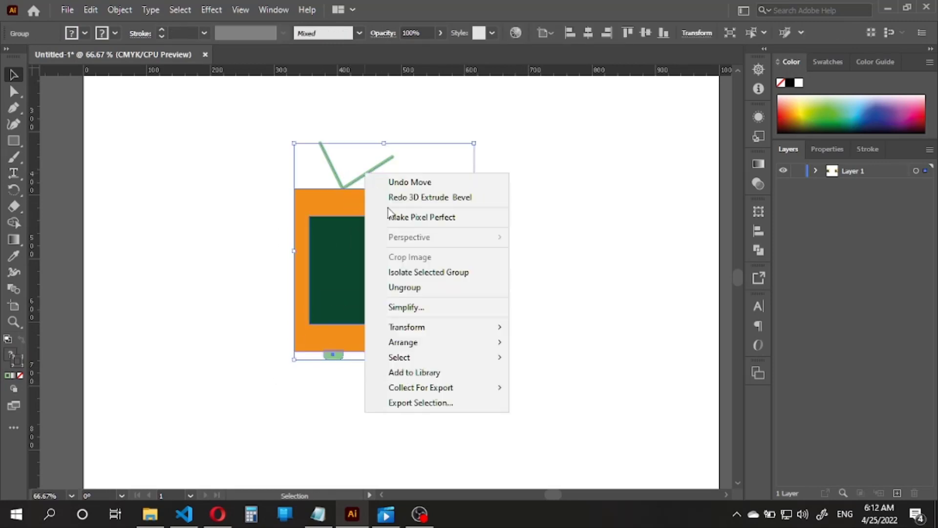
click(411, 288)
click(551, 223)
click(399, 256)
drag(524, 203, 266, 418)
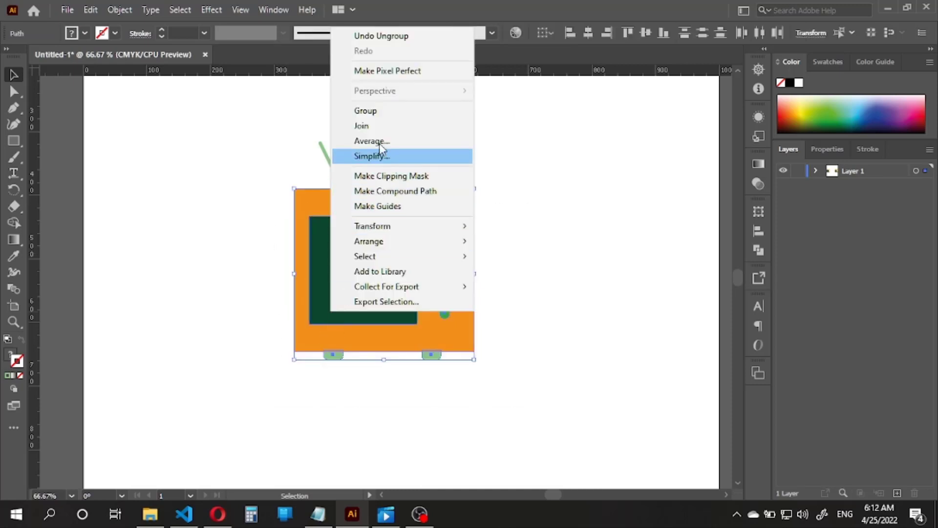
click(382, 111)
Start a 3D Extrude & Bevel effect on the television body group with an extrude depth of 120 pt
click(221, 10)
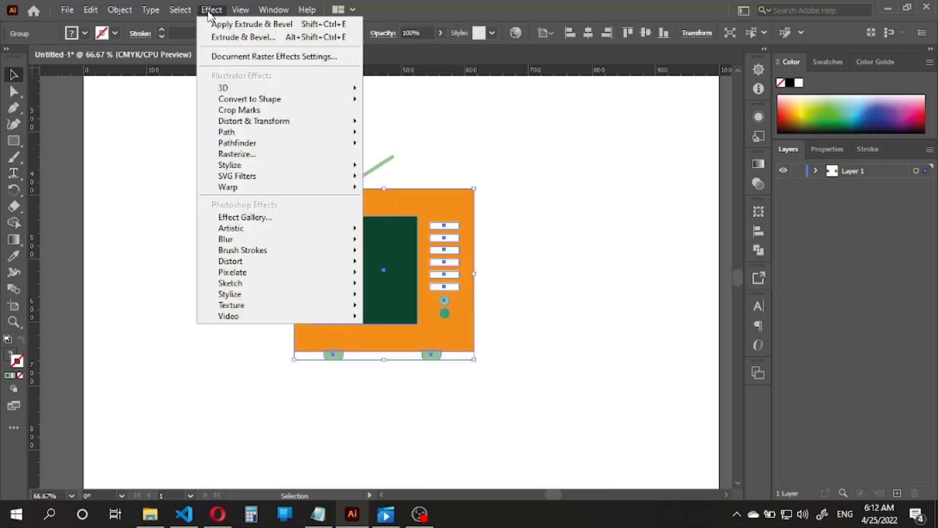
mouse_move(331, 92)
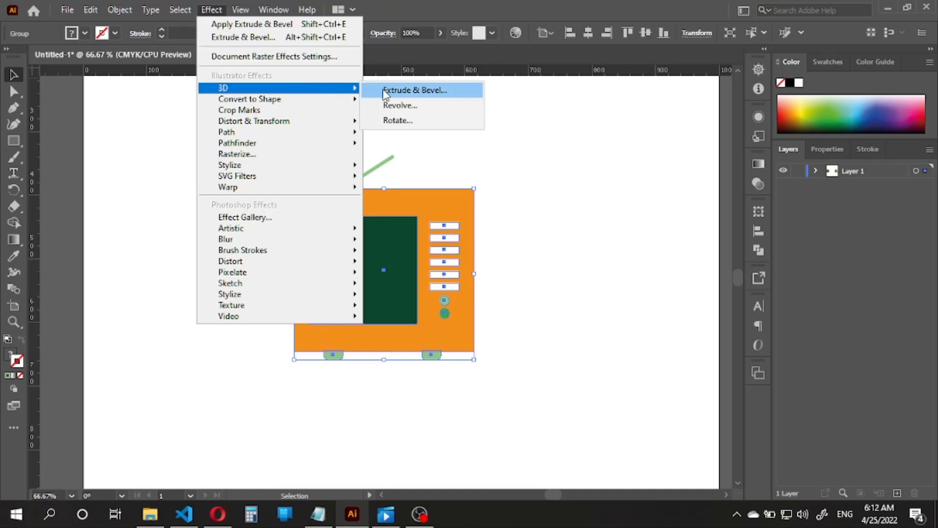
click(386, 92)
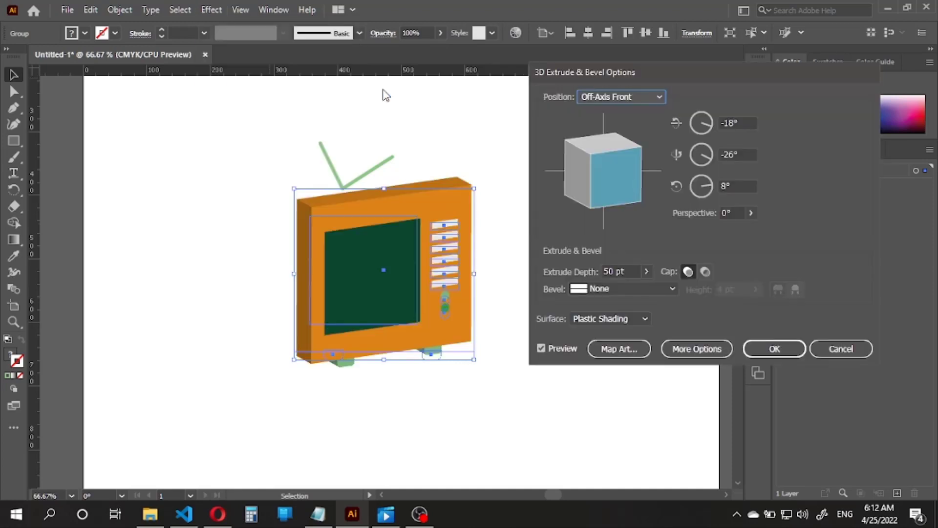
double_click(607, 271)
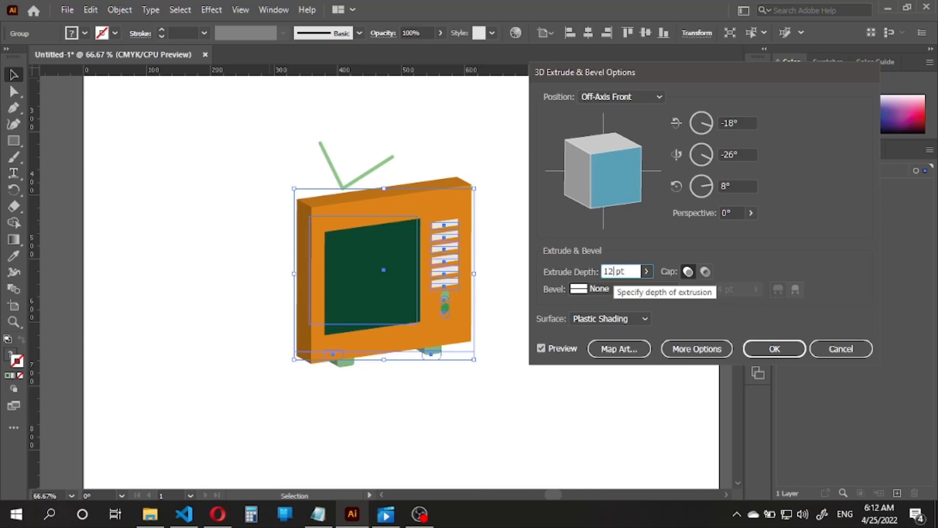
Try the Classic, Complex 1 and None bevel shapes on the extruded television body
click(594, 288)
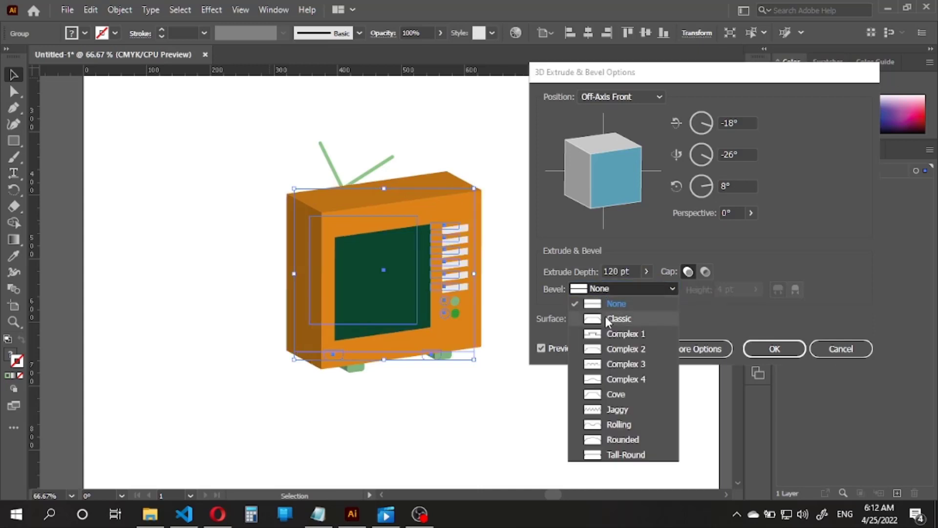
click(606, 315)
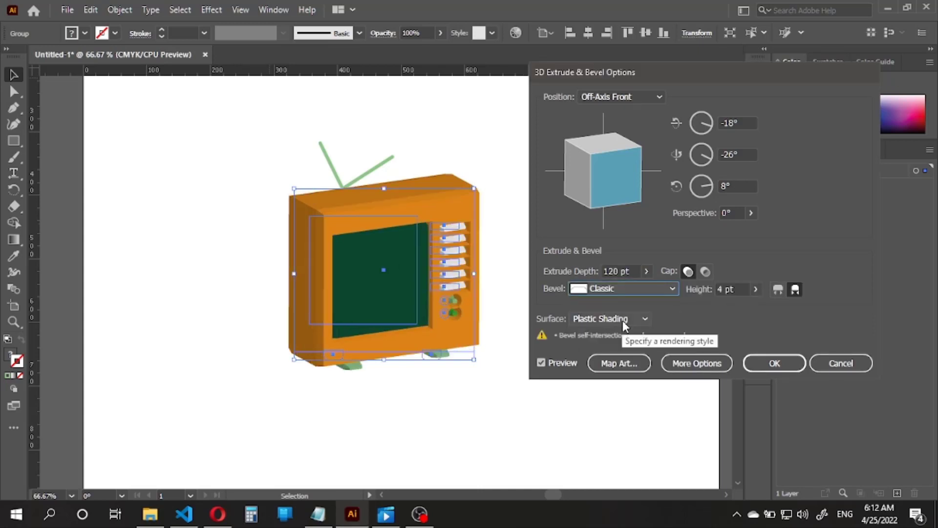
click(624, 291)
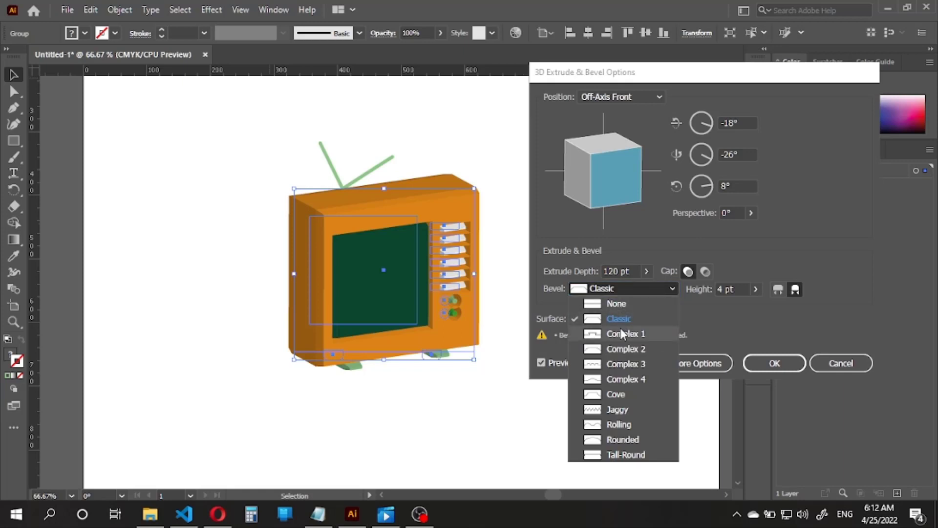
click(621, 333)
click(617, 289)
click(616, 304)
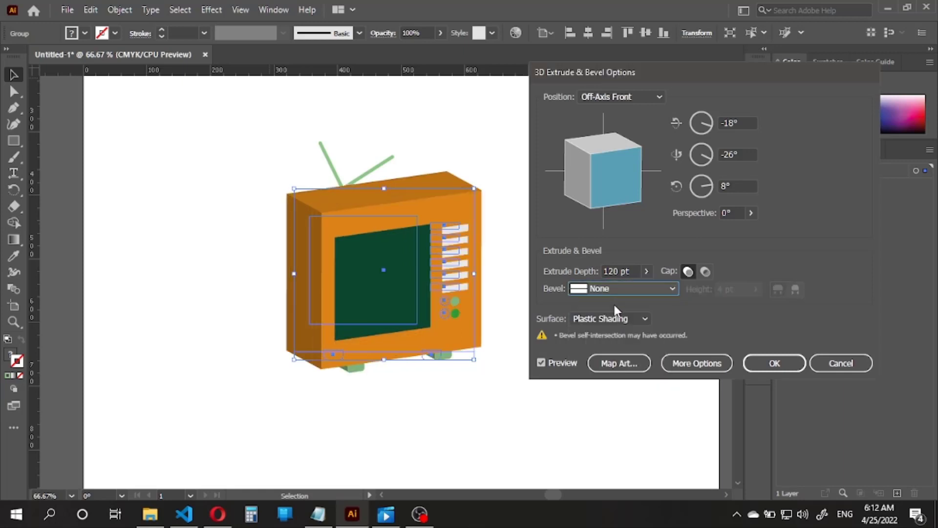
click(614, 292)
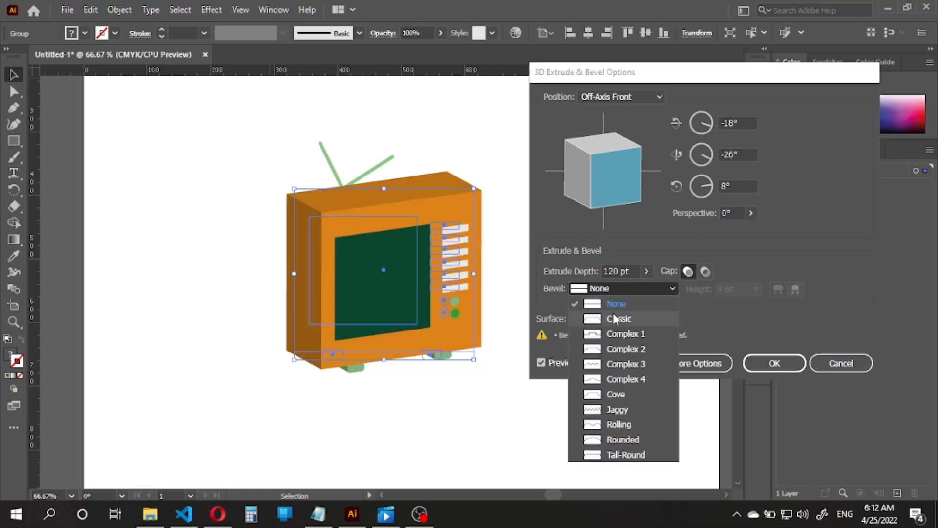
click(619, 318)
Give the extruded television body a Tall-Round bevel that extends outward and apply the 3D effect
click(630, 290)
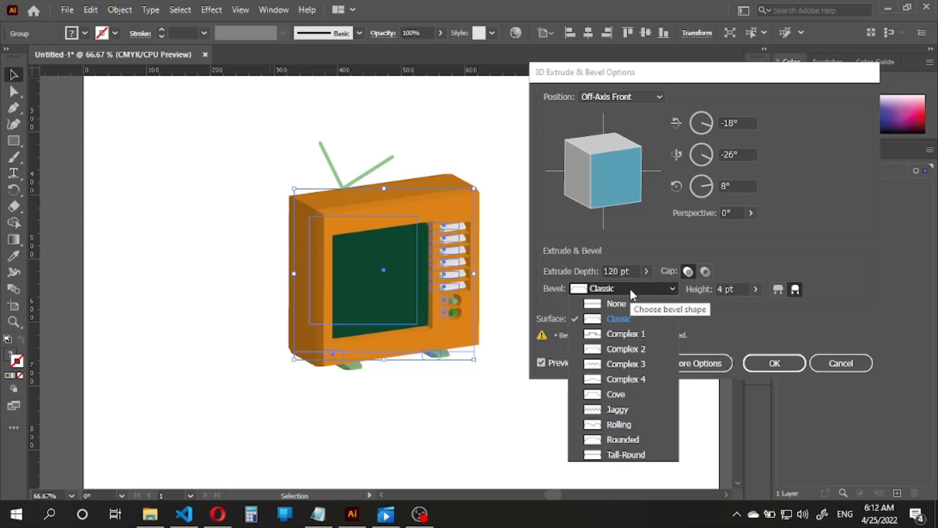
click(646, 455)
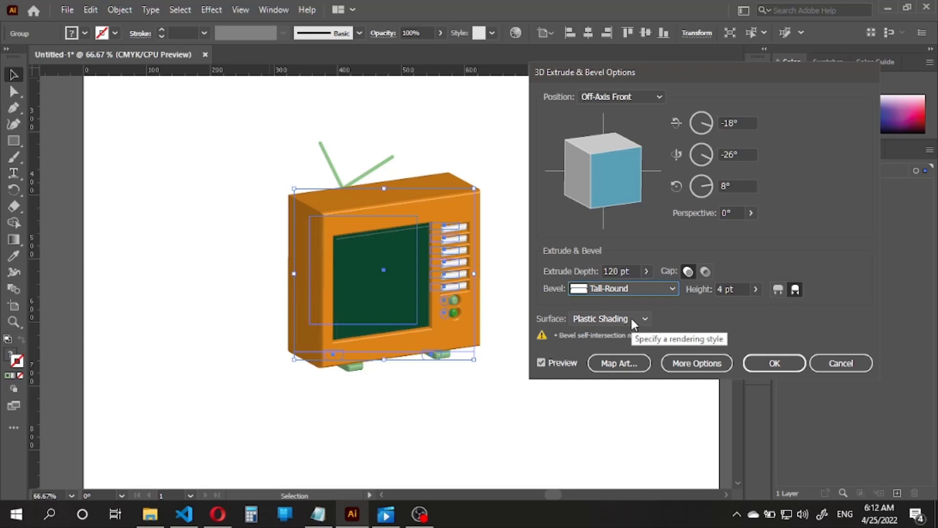
click(778, 289)
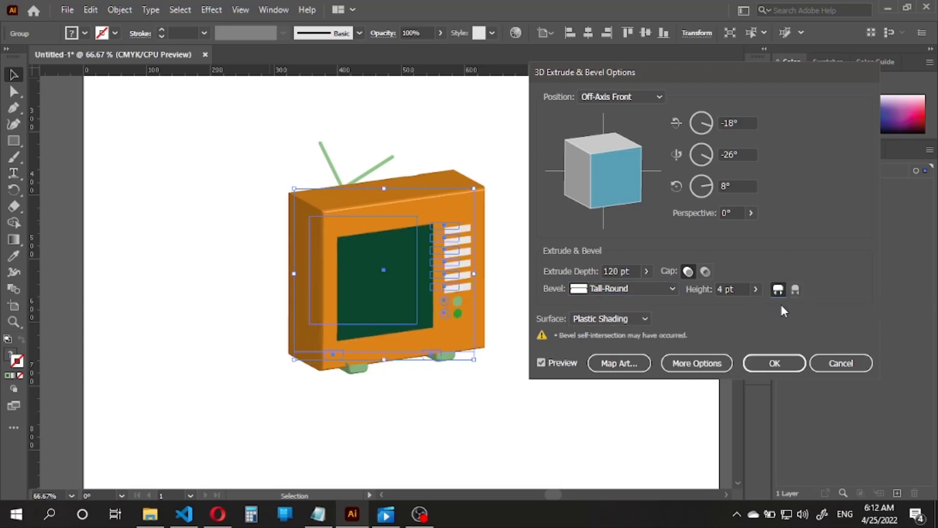
click(776, 367)
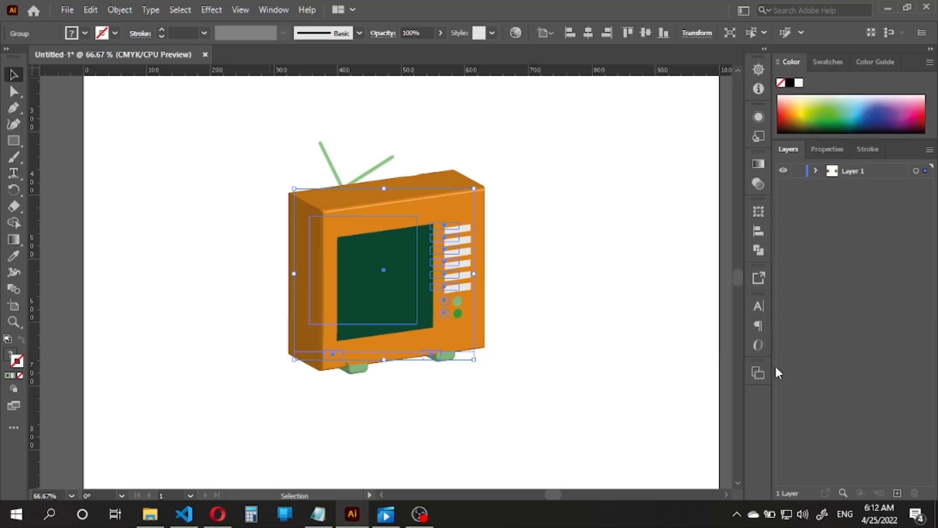
click(586, 311)
Apply 3D Extrude & Bevel to the antenna with a 20 pt depth and a Classic bevel that extends outward
drag(388, 172, 266, 118)
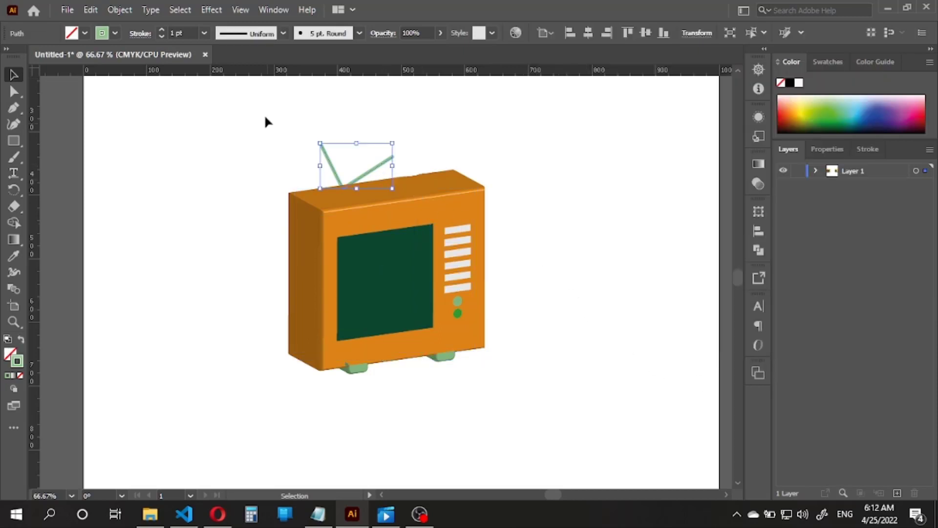
click(212, 10)
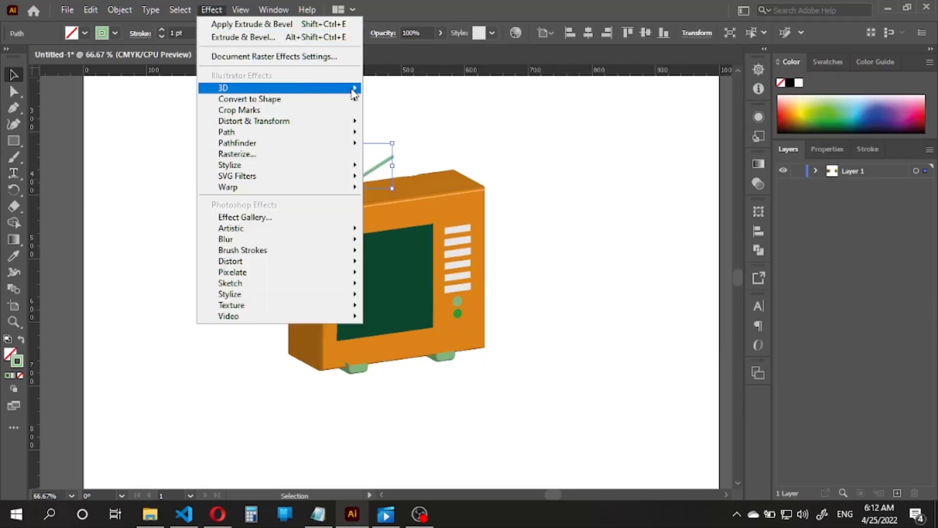
click(379, 90)
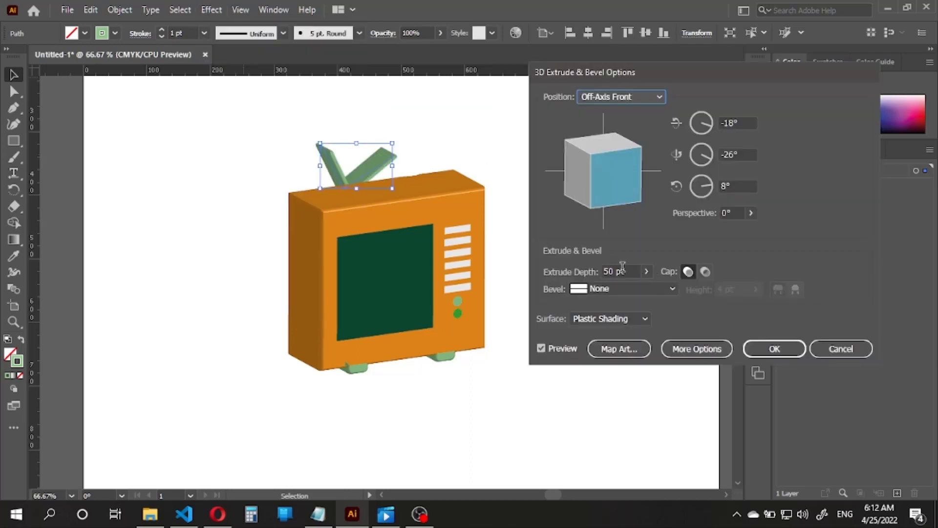
drag(617, 268, 604, 269)
text(20)
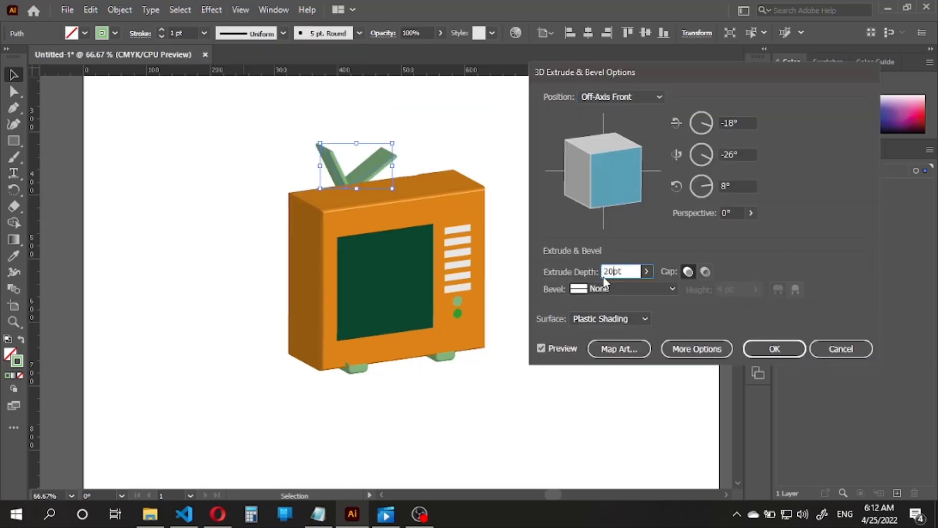
click(605, 289)
click(610, 320)
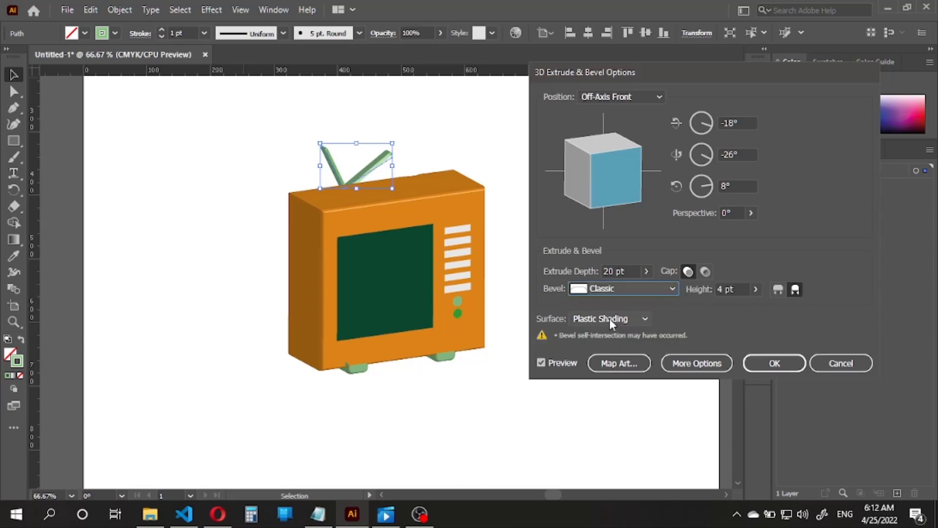
click(778, 291)
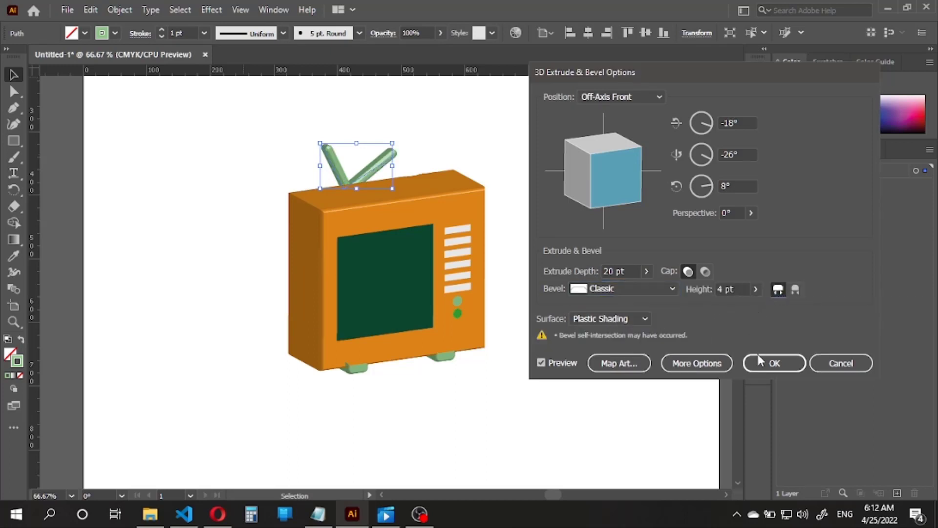
click(765, 367)
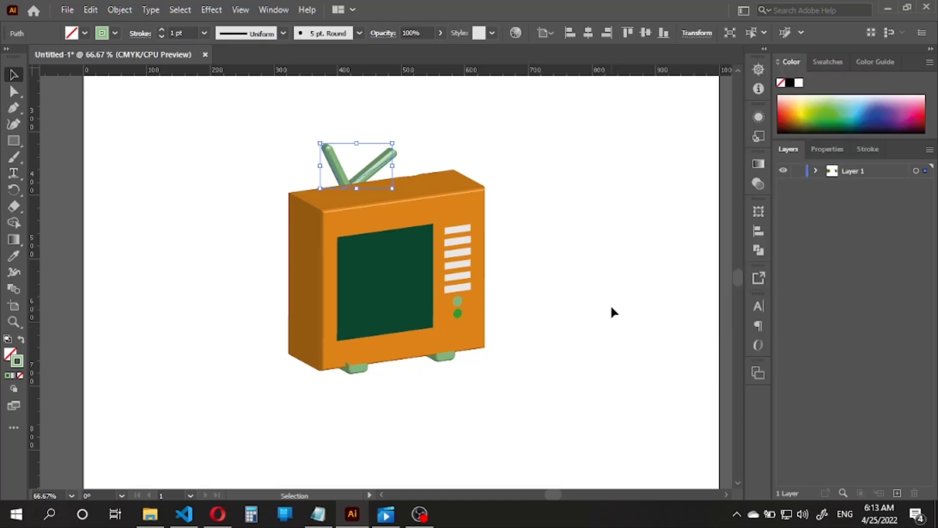
Nudge the extruded antenna slightly upward relative to the television body
click(611, 304)
click(376, 169)
key(Up)
key(Up)
key(Up)
key(Up)
key(Up)
key(Up)
key(Up)
key(Up)
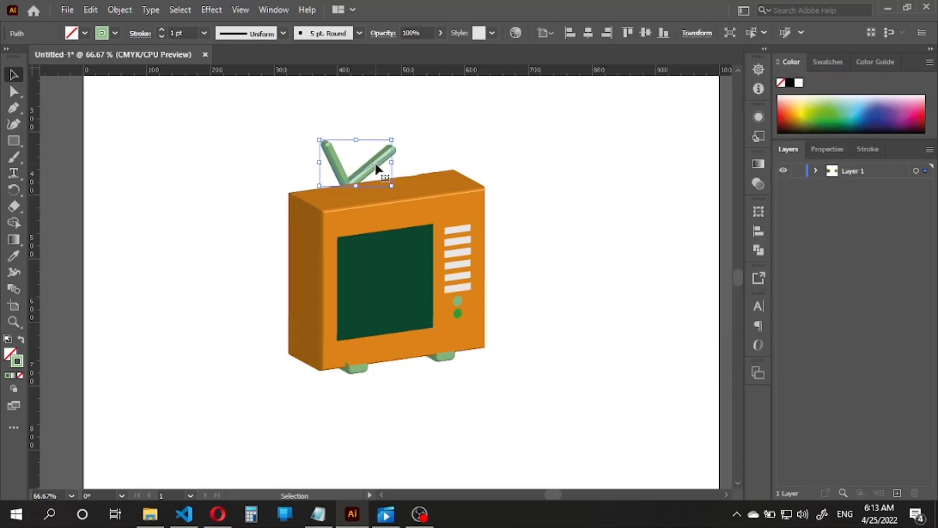
click(514, 137)
Raise the antenna clear of the television body and bring it to the front of the stacking order
drag(514, 166, 477, 153)
scroll(476, 151, down, 2)
scroll(478, 155, up, 5)
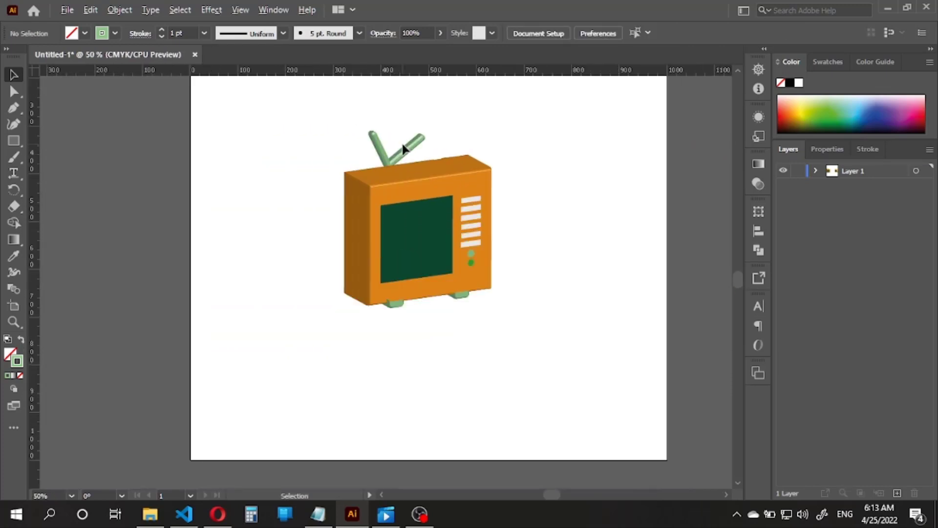
scroll(373, 139, down, 1)
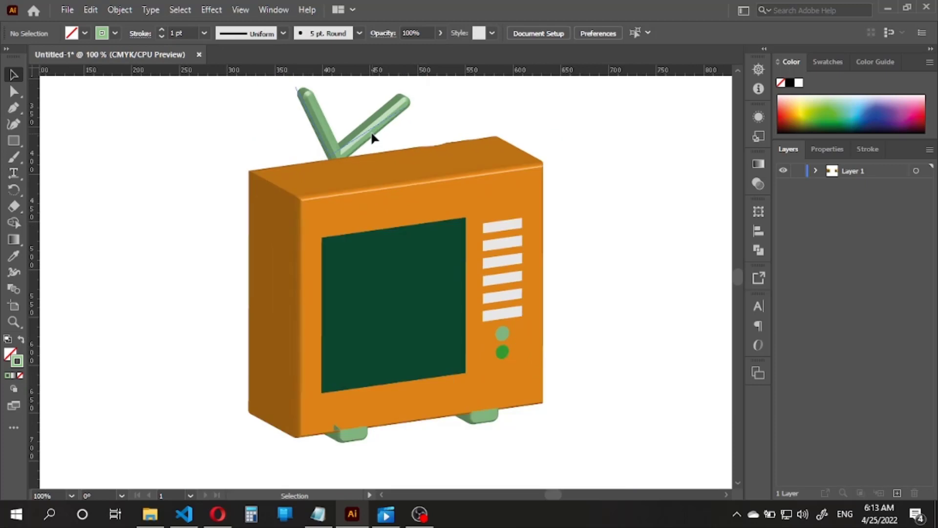
click(367, 125)
right_click(363, 119)
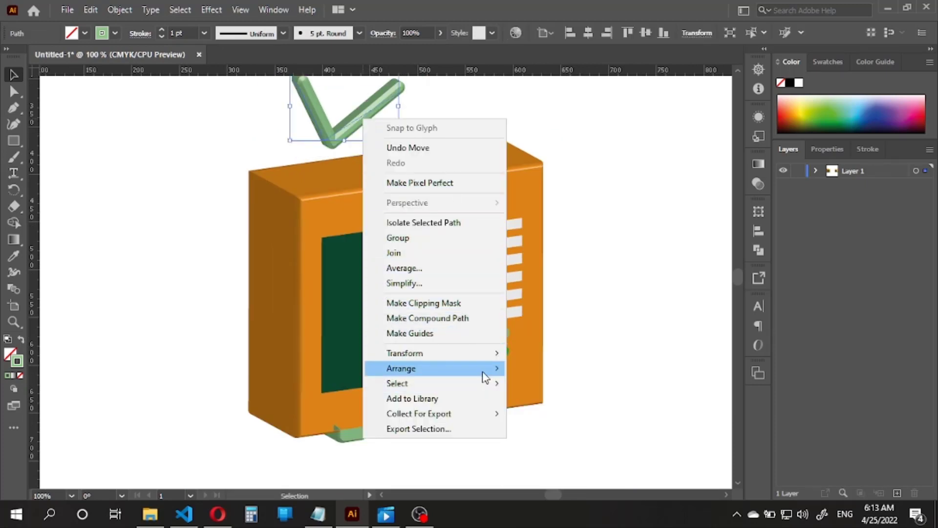
mouse_move(487, 369)
click(537, 367)
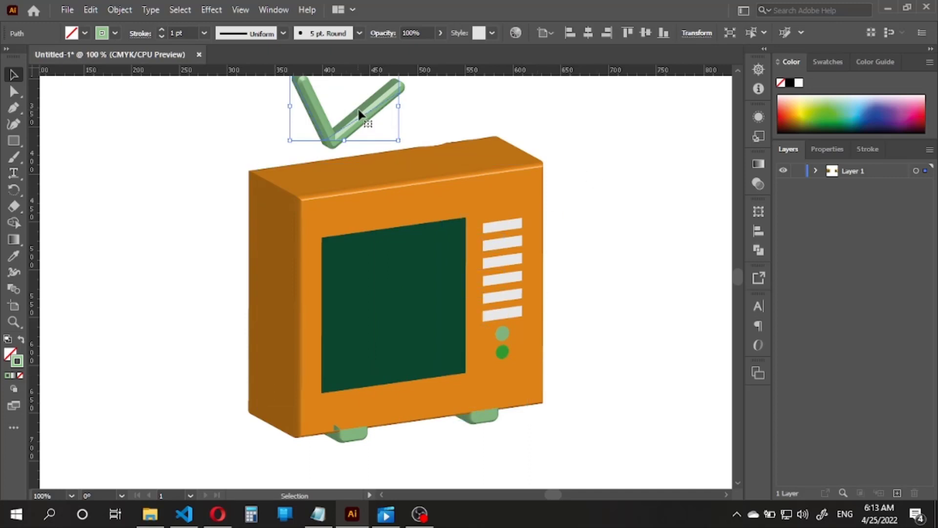
Move the antenna down onto the top face of the television body and fine-tune its height in small increments
drag(360, 113, 352, 157)
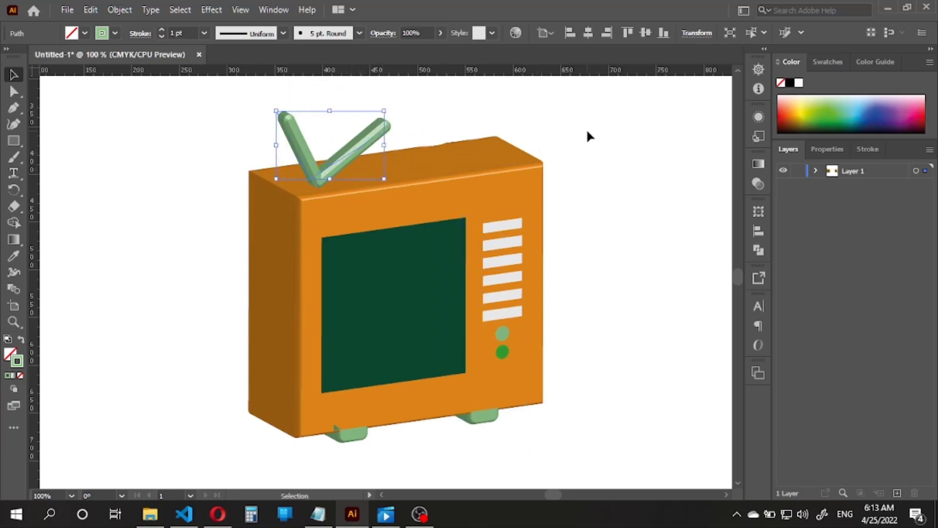
scroll(331, 189, up, 2)
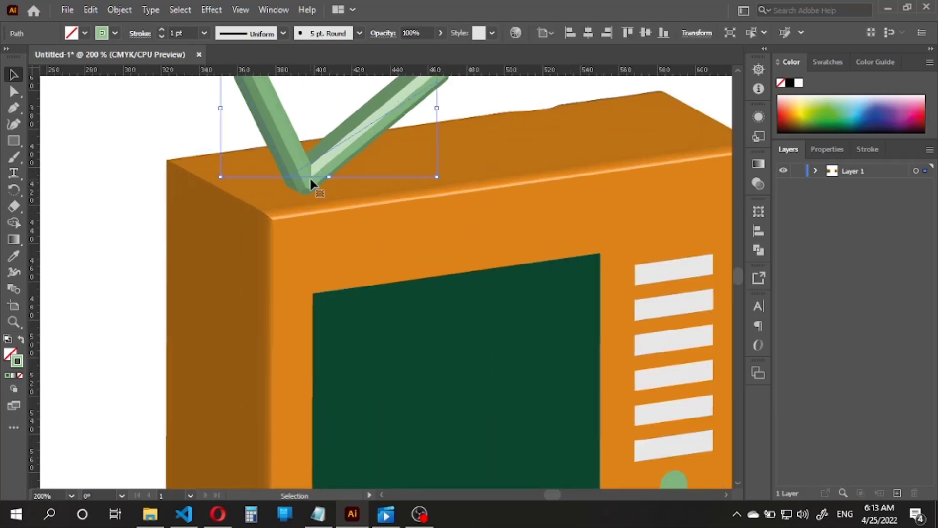
key(Down)
key(Down)
key(Down)
key(Down)
key(Down)
key(Down)
key(Up)
key(Up)
key(Up)
key(Up)
key(Up)
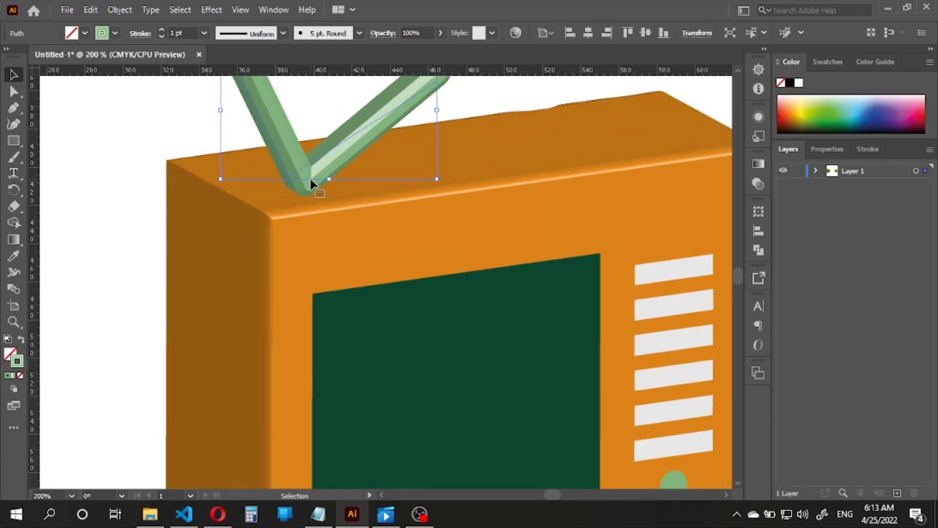
Shift the antenna so its vertex sits at the front edge of the body's top face, near the front-left corner
drag(310, 179, 297, 205)
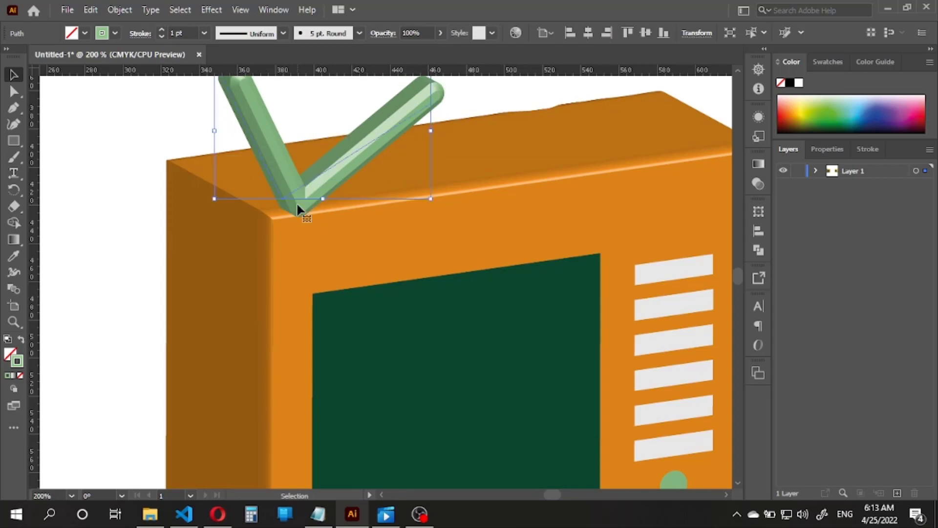
scroll(296, 201, down, 3)
scroll(297, 205, up, 5)
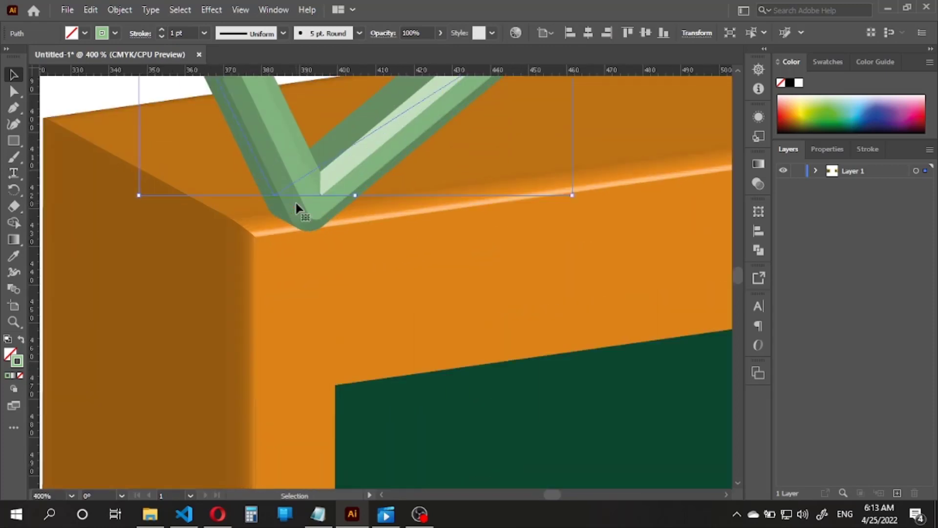
Move the antenna back from the body's front edge so its vertex rests on the top face
drag(307, 193, 297, 218)
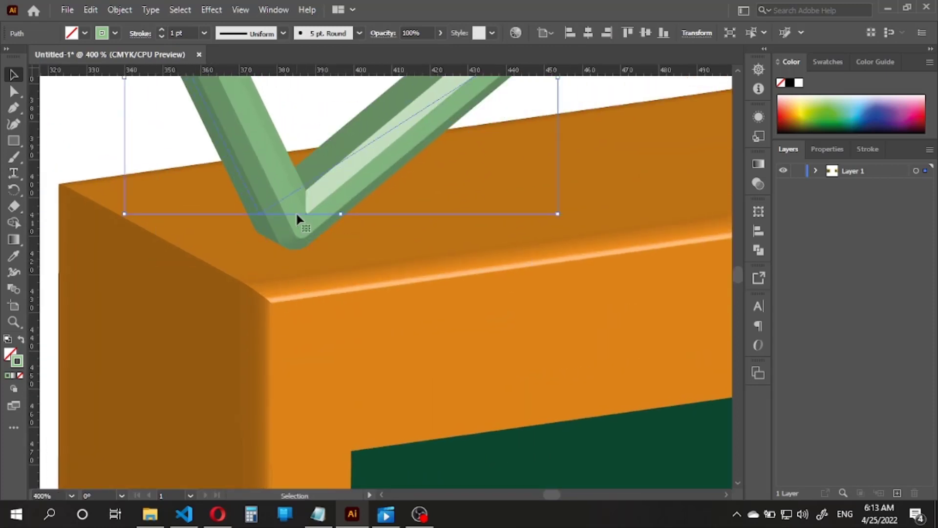
scroll(297, 215, down, 5)
click(507, 181)
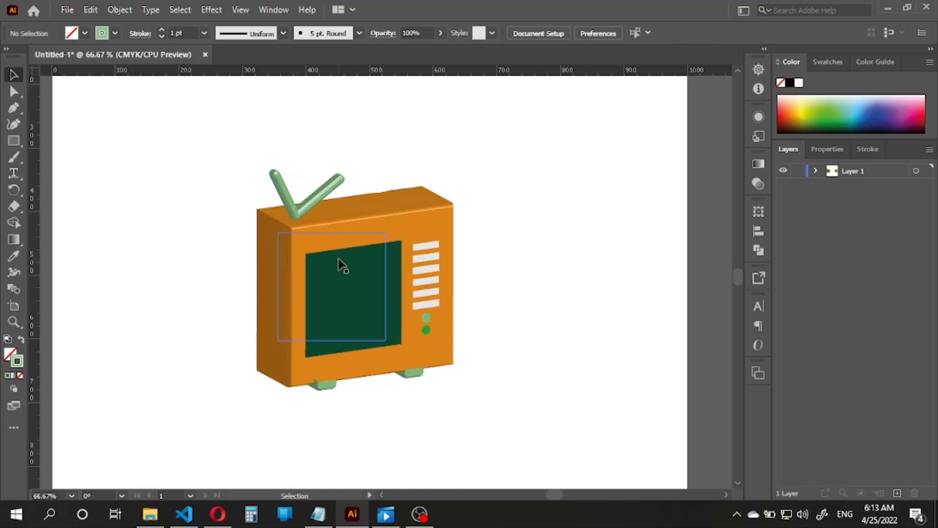
Apply a Drop Shadow to the television body in Multiply mode with 75% opacity, 7 px X and Y offsets and 5 px blur
scroll(342, 266, up, 1)
scroll(313, 303, right, 3)
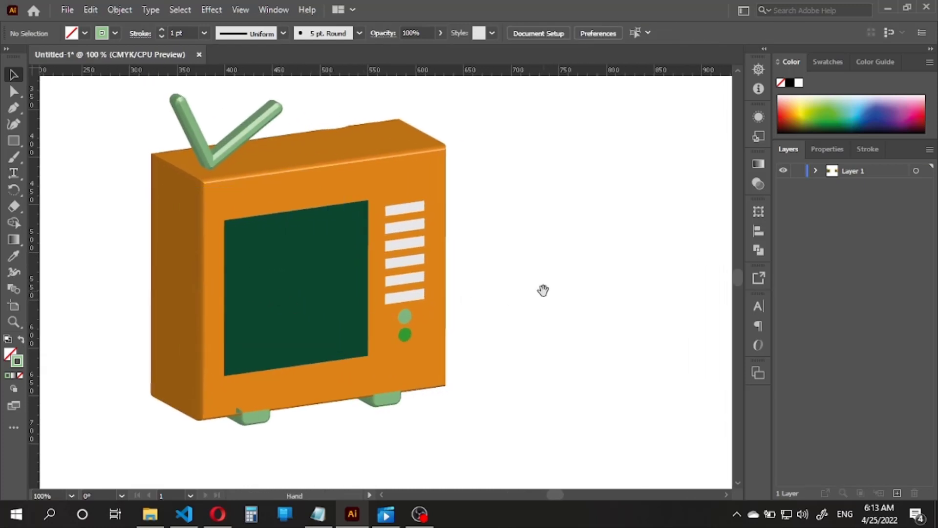
drag(543, 292, 599, 288)
drag(538, 98, 447, 307)
click(201, 11)
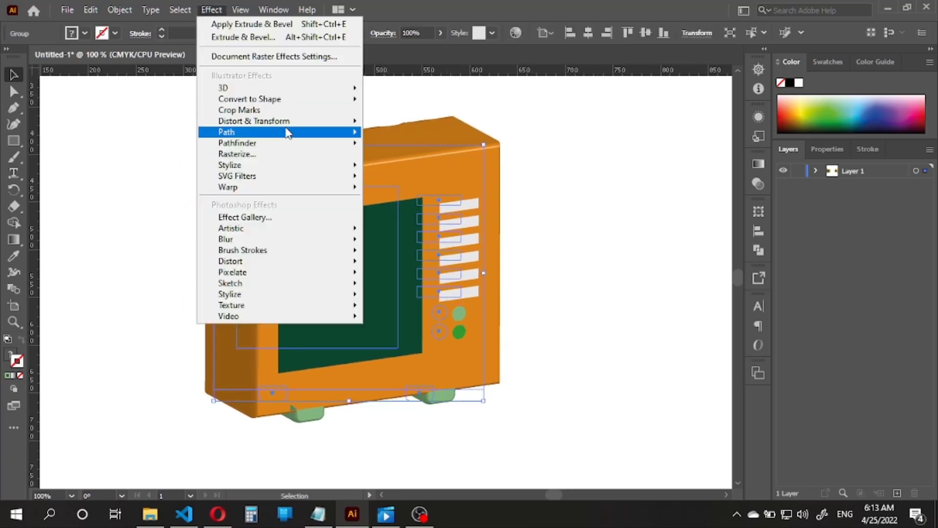
mouse_move(324, 166)
click(374, 168)
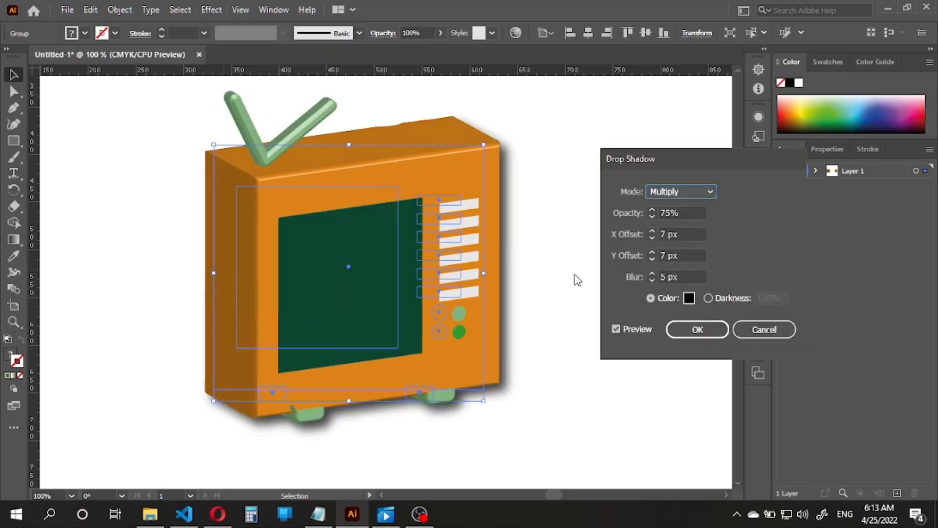
click(694, 330)
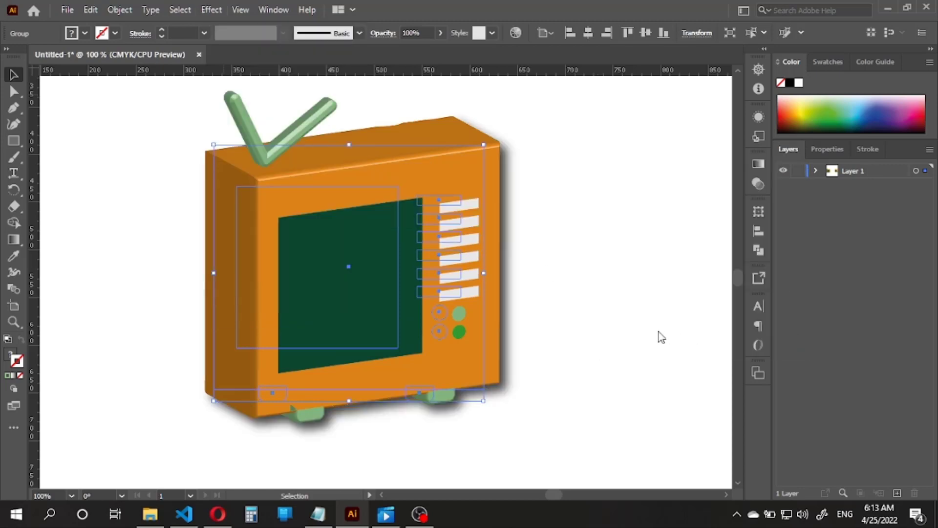
Add a Multiply Drop Shadow at 75% opacity and 5 px blur to the antenna, with its Y offset set to -3 px
click(311, 120)
scroll(311, 120, up, 1)
click(212, 10)
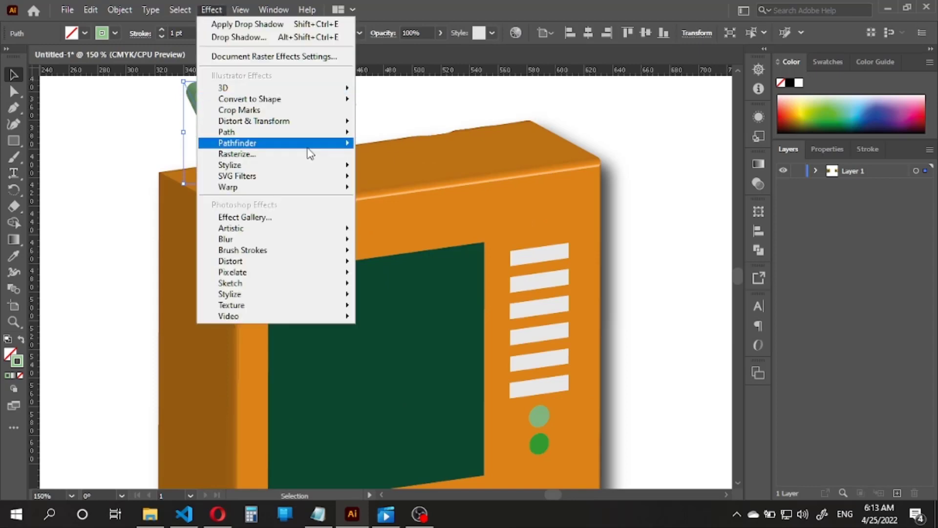
mouse_move(333, 169)
click(387, 167)
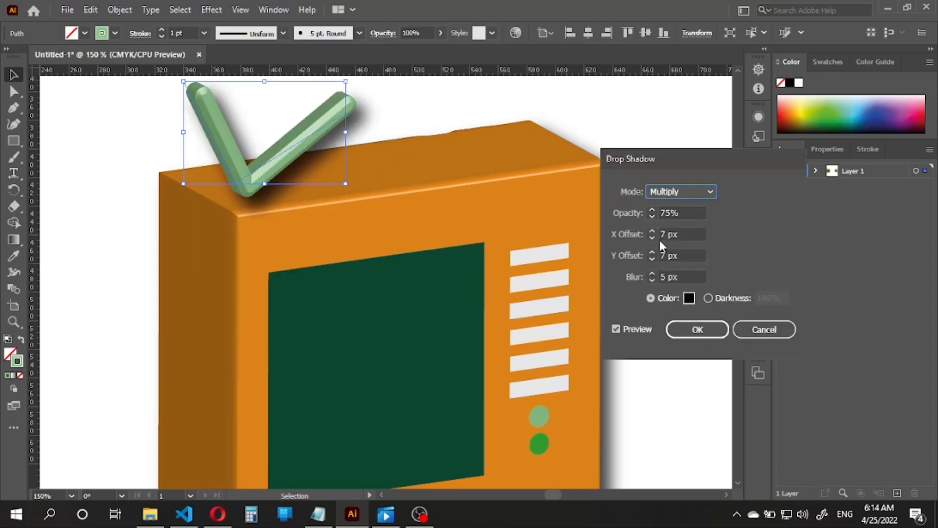
click(652, 258)
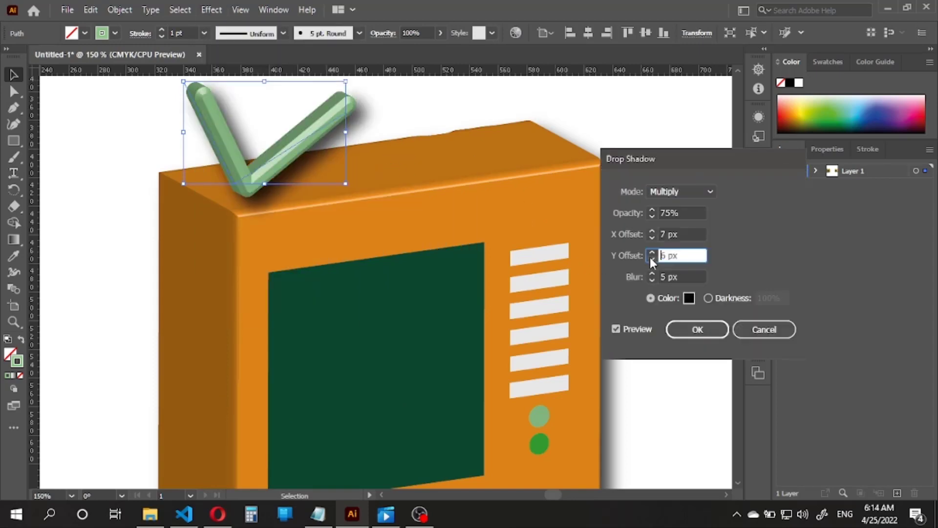
click(652, 258)
click(652, 259)
click(651, 259)
click(651, 259)
click(651, 258)
click(651, 258)
click(651, 259)
click(651, 259)
click(651, 259)
click(651, 259)
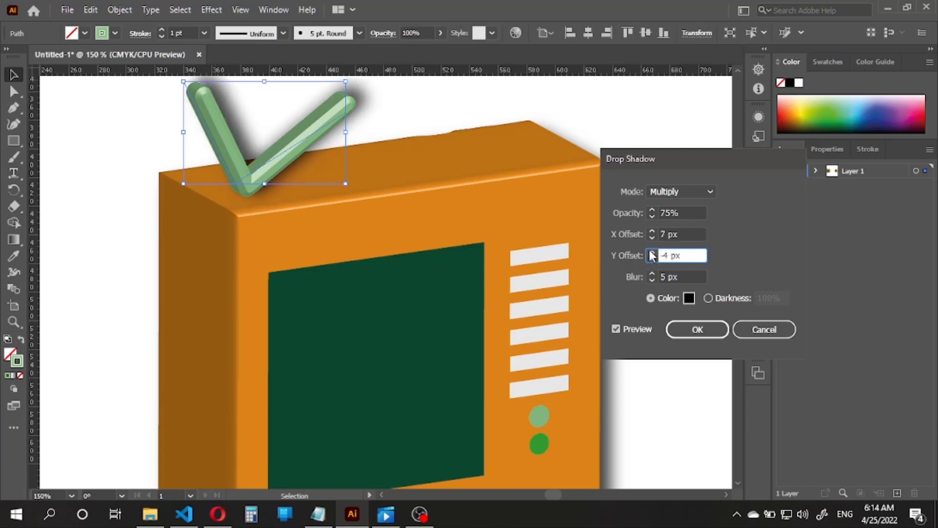
click(651, 252)
click(651, 252)
click(652, 259)
Set the antenna shadow's X offset to 9 px and apply the effect
click(652, 238)
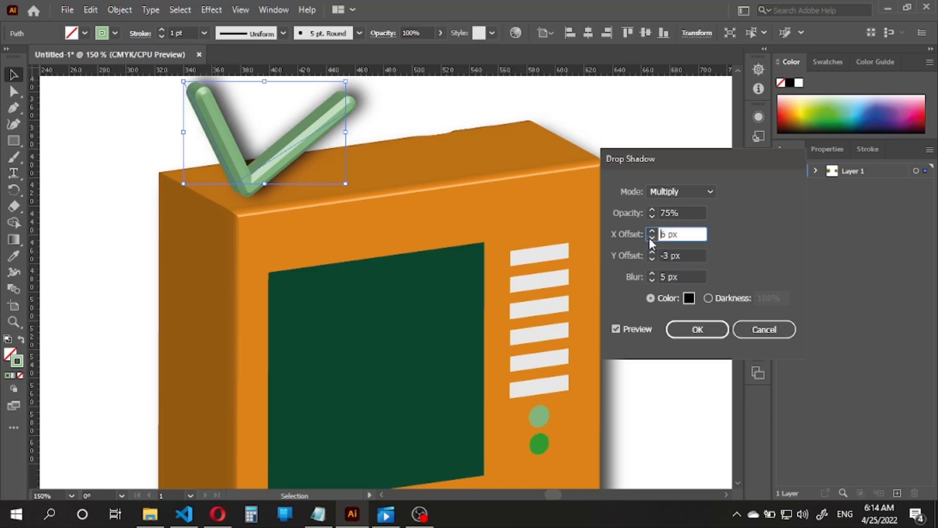
click(652, 237)
click(652, 238)
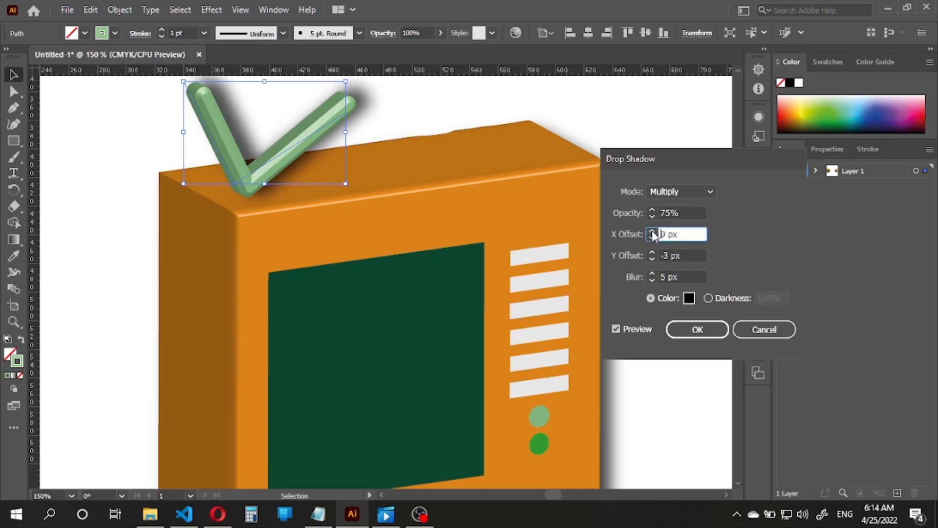
click(698, 329)
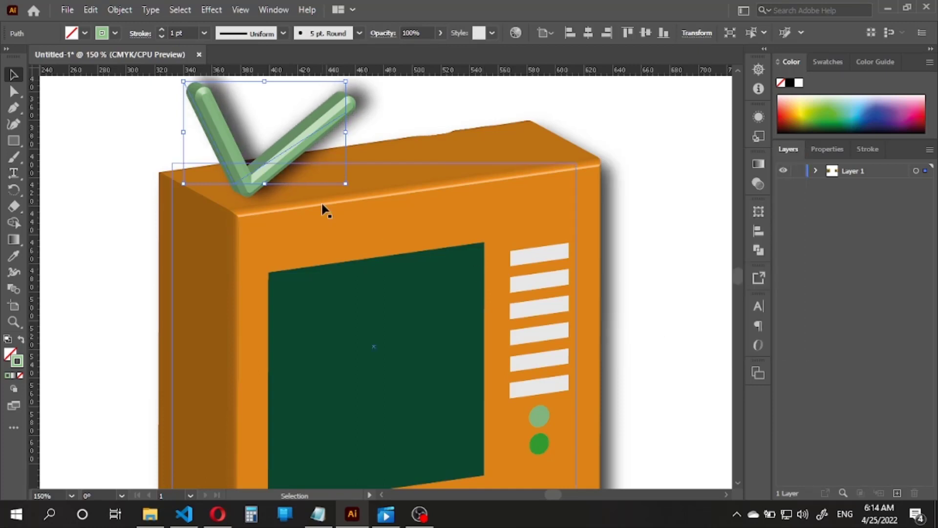
click(622, 130)
Shift the antenna right along the body's top face and raise it slightly, away from the front-left corner
drag(243, 168, 278, 169)
key(Right)
key(Right)
key(Right)
key(Right)
key(Right)
key(Right)
key(Right)
key(Right)
key(Right)
key(Right)
key(Right)
key(Up)
key(Up)
key(Up)
key(Up)
key(Up)
key(Up)
key(Up)
key(Up)
key(Up)
key(Up)
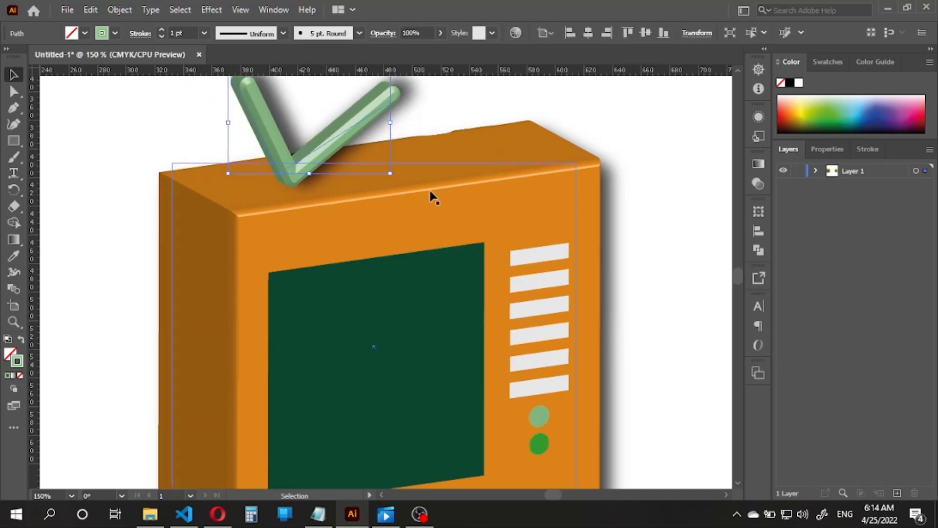
click(638, 148)
Move the whole 3D television, antenna included, about 147 px left and 140 px up on the artboard
alt+scroll(638, 148, down, 2)
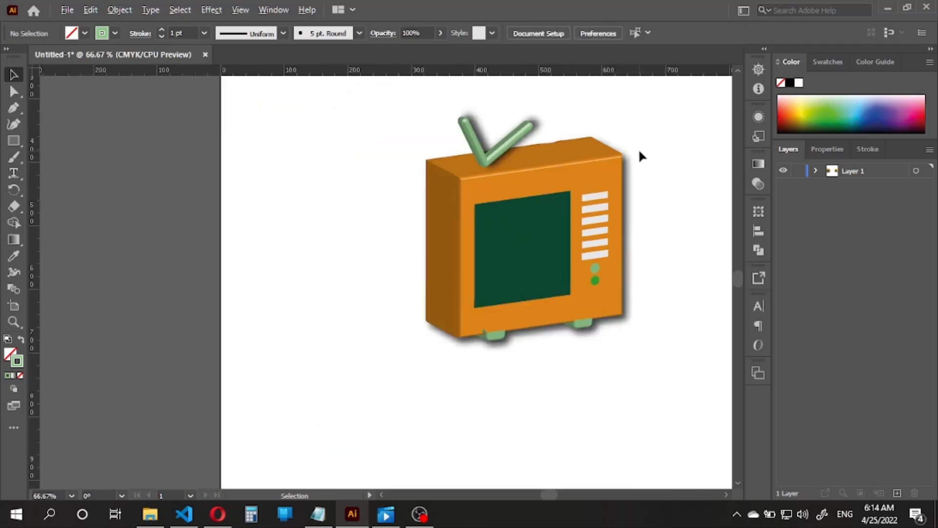
drag(638, 149, 421, 199)
drag(453, 230, 485, 219)
alt+scroll(491, 204, down, 1)
scroll(484, 220, up, 1)
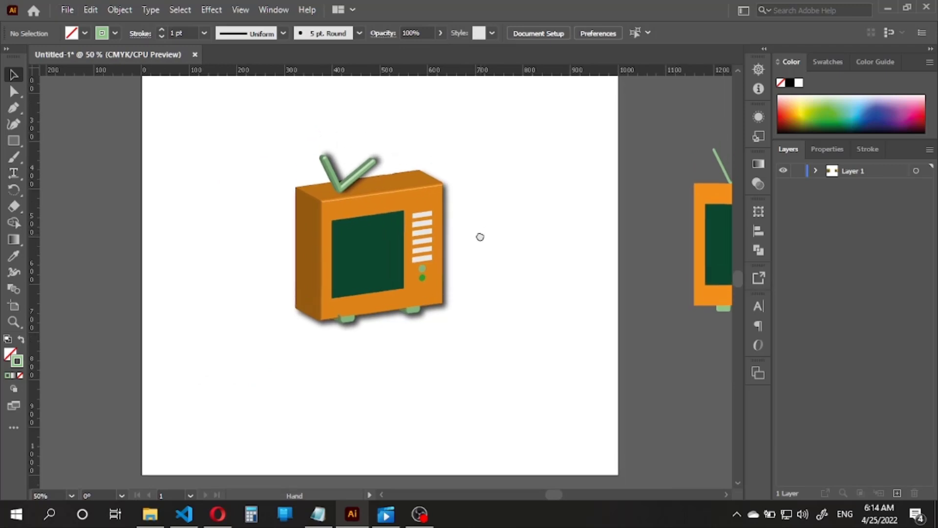
drag(461, 145, 263, 374)
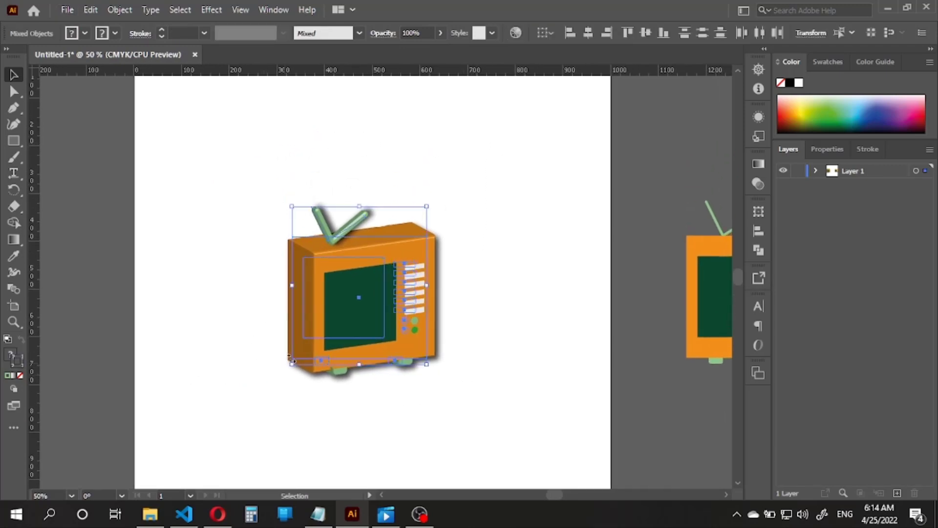
drag(342, 323, 269, 258)
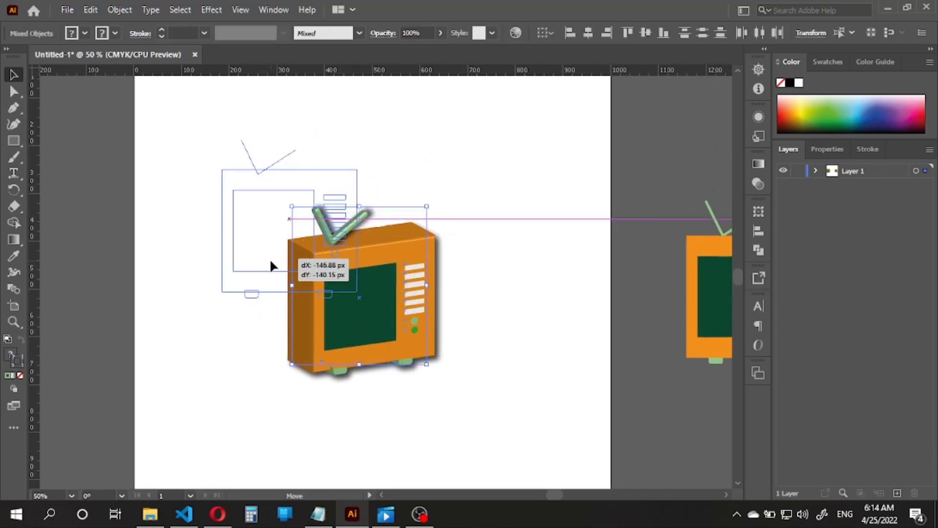
click(497, 291)
drag(438, 310, 366, 292)
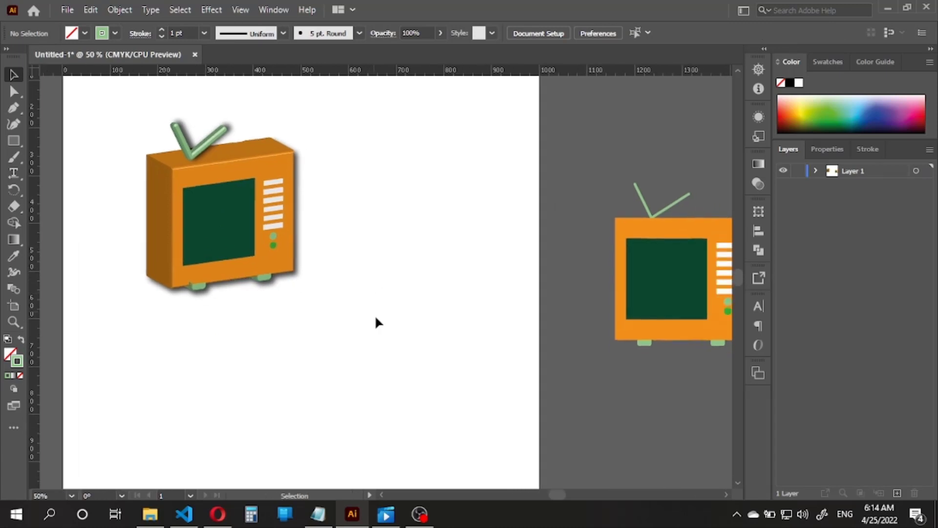
Add the point text "JOAD" on the artboard below and to the right of the 3D television
key(t)
click(378, 360)
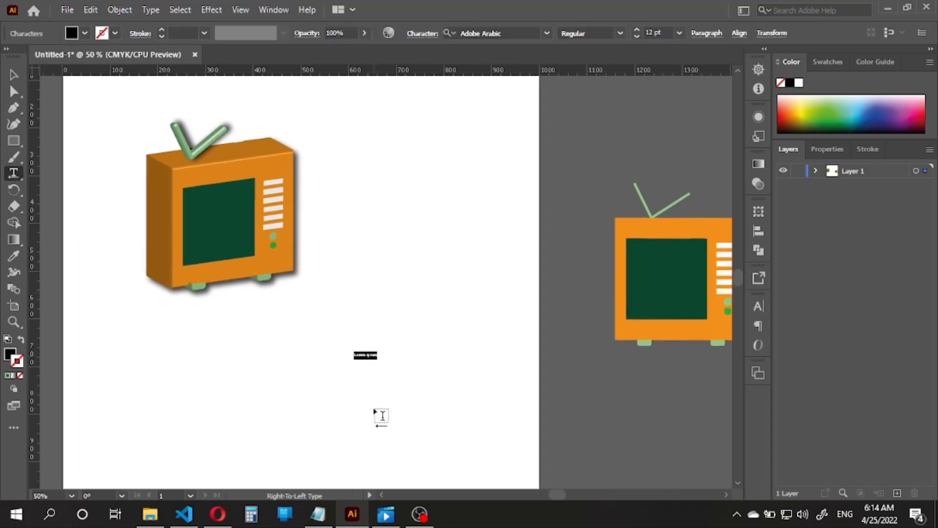
key(BackSpace)
key(Escape)
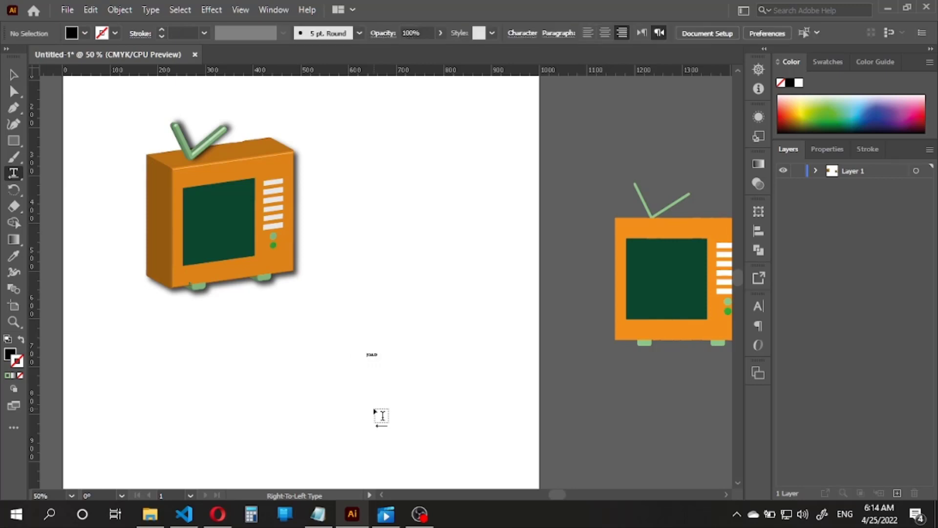
Enlarge the "JOAD" text to about 111 pt and set its font to beIN Black
key(v)
drag(304, 395, 305, 394)
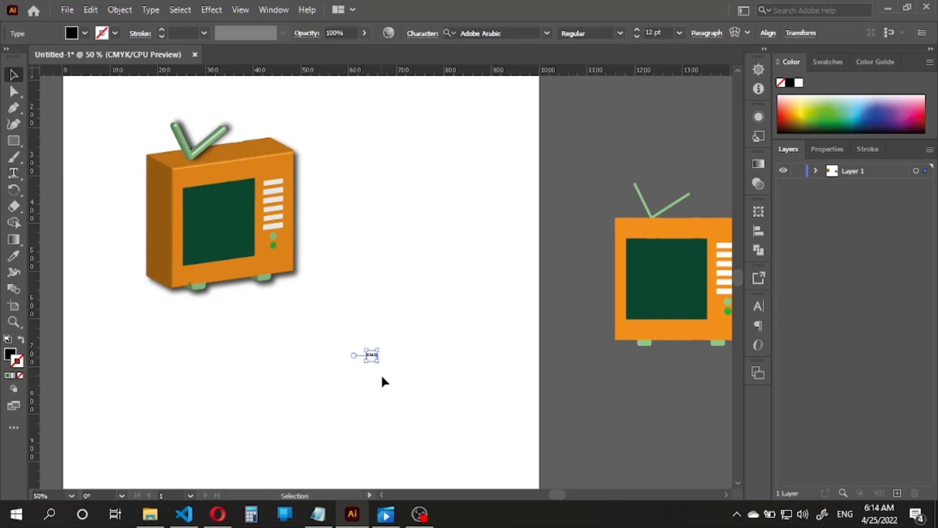
drag(378, 361, 478, 419)
drag(430, 355, 428, 355)
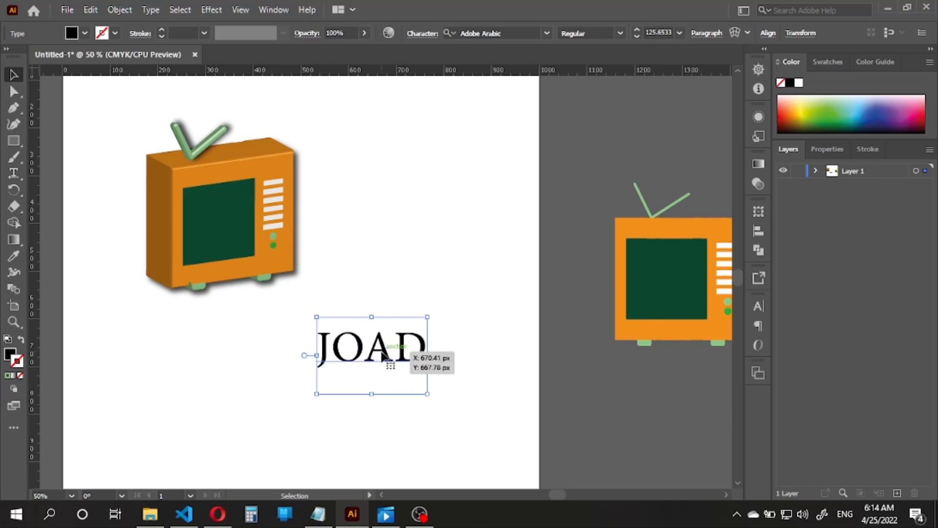
click(547, 33)
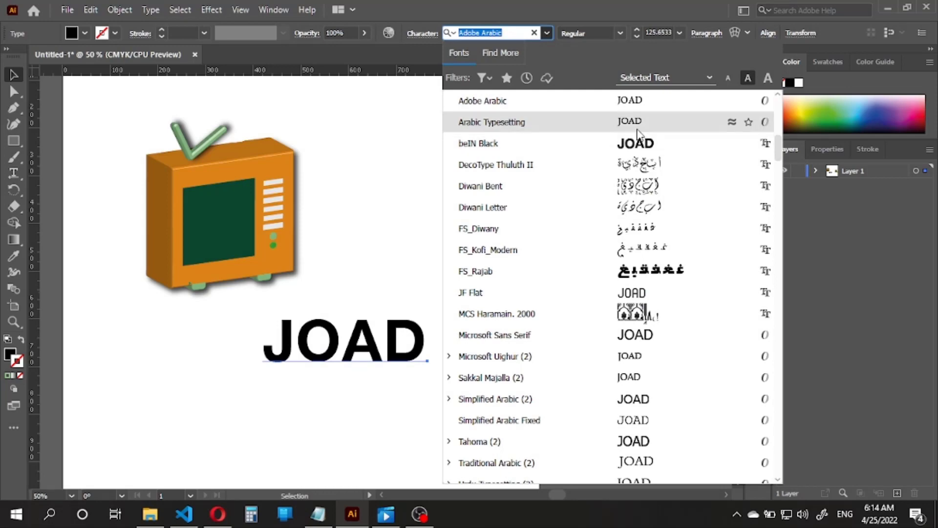
click(637, 142)
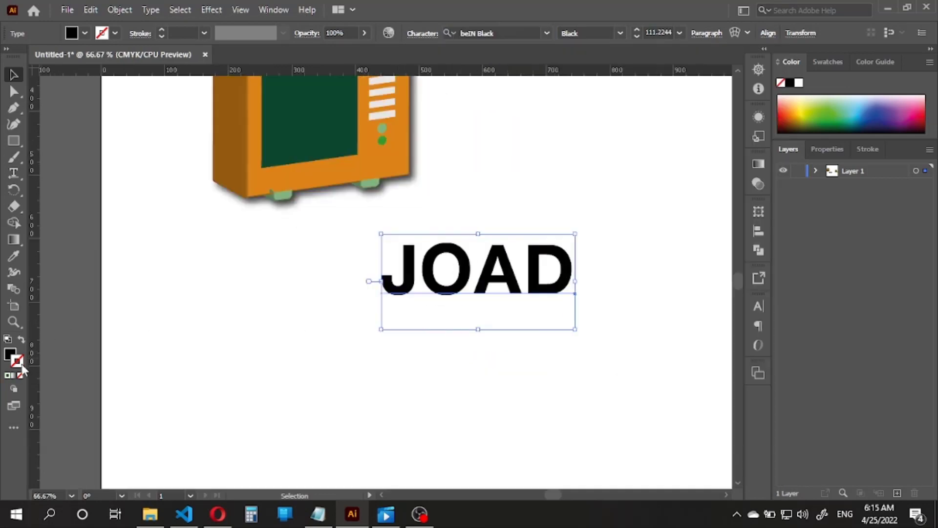
Give the "JOAD" text a black fill and a white stroke
click(8, 340)
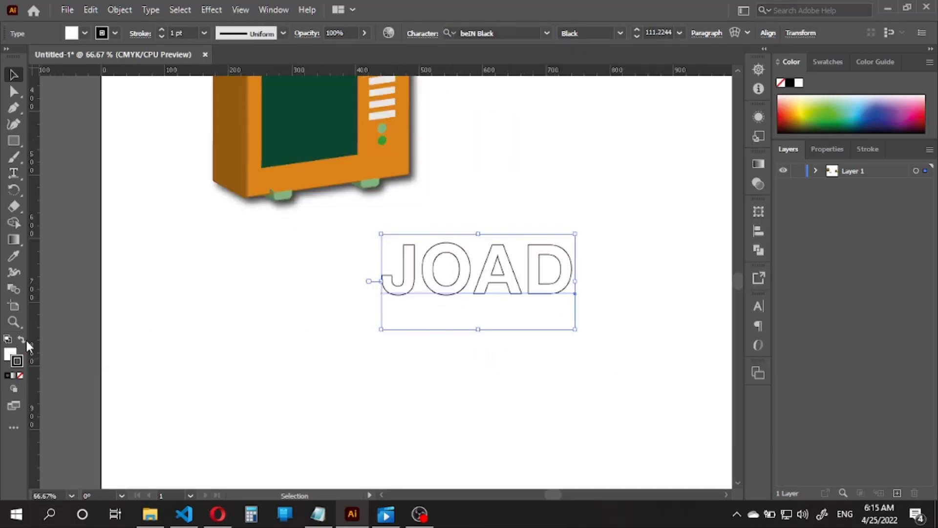
click(22, 340)
click(212, 306)
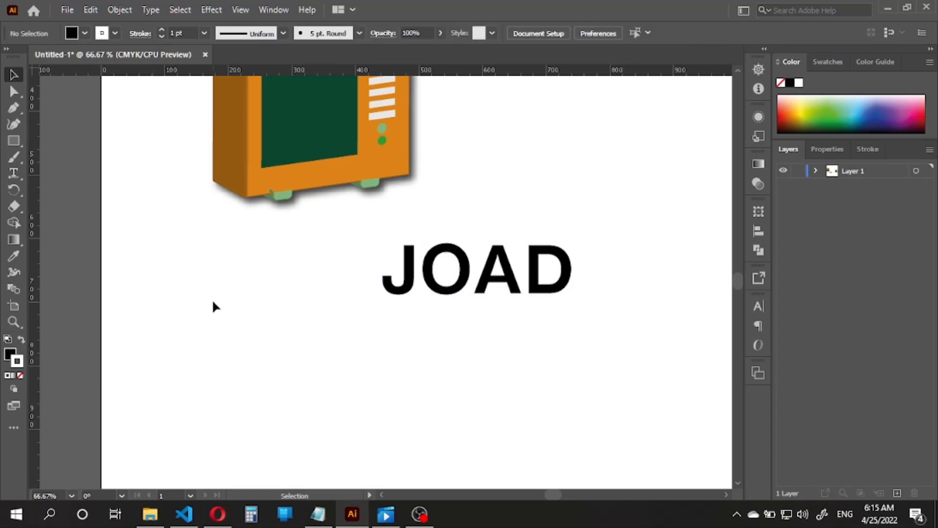
Start a 3D Extrude & Bevel effect on the "JOAD" text with a 4 pt Classic bevel extending outward
scroll(230, 332, up, 2)
click(397, 361)
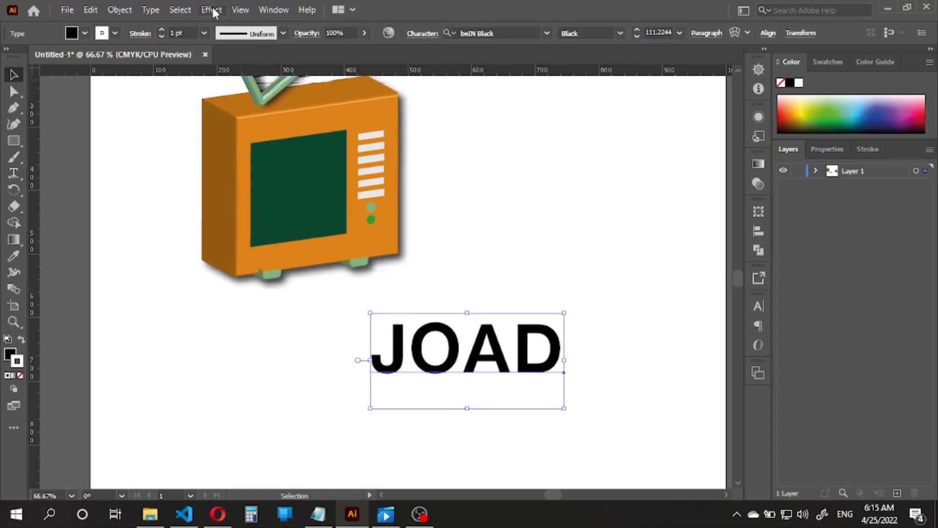
click(213, 10)
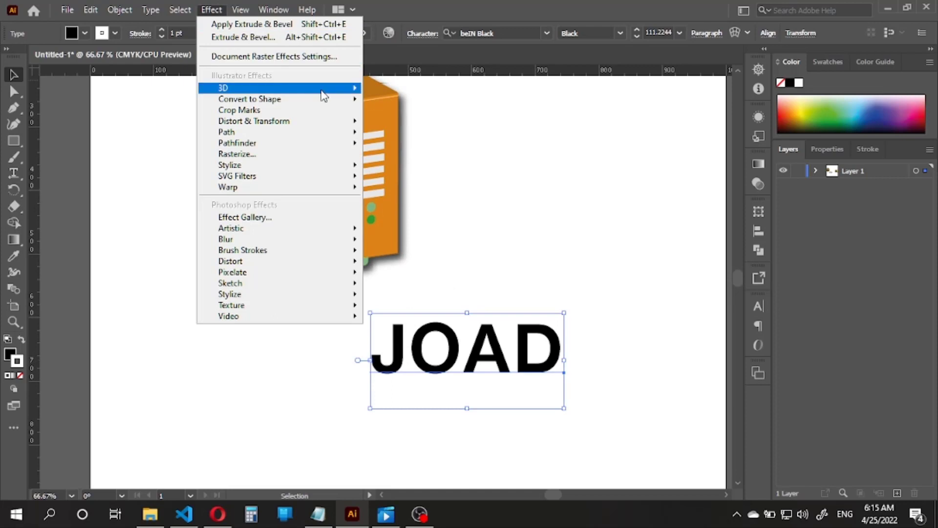
mouse_move(359, 95)
click(415, 90)
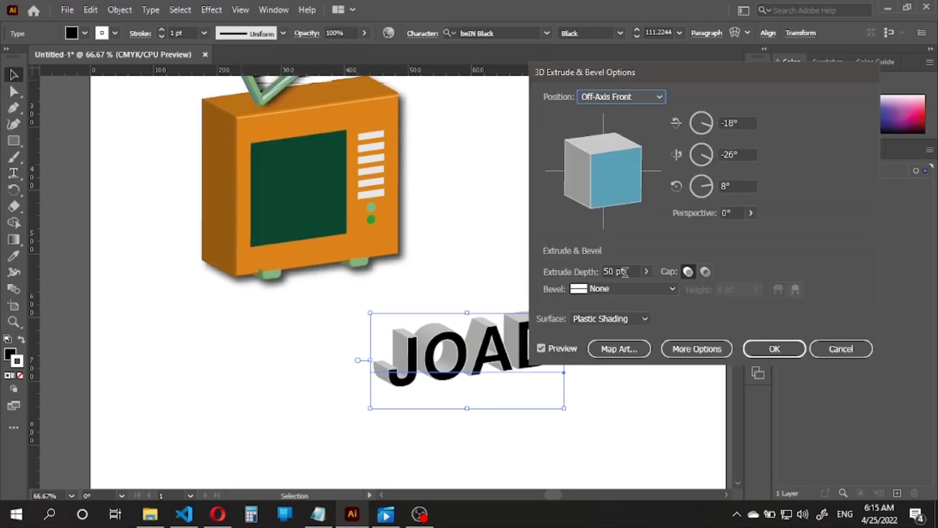
click(625, 288)
click(602, 318)
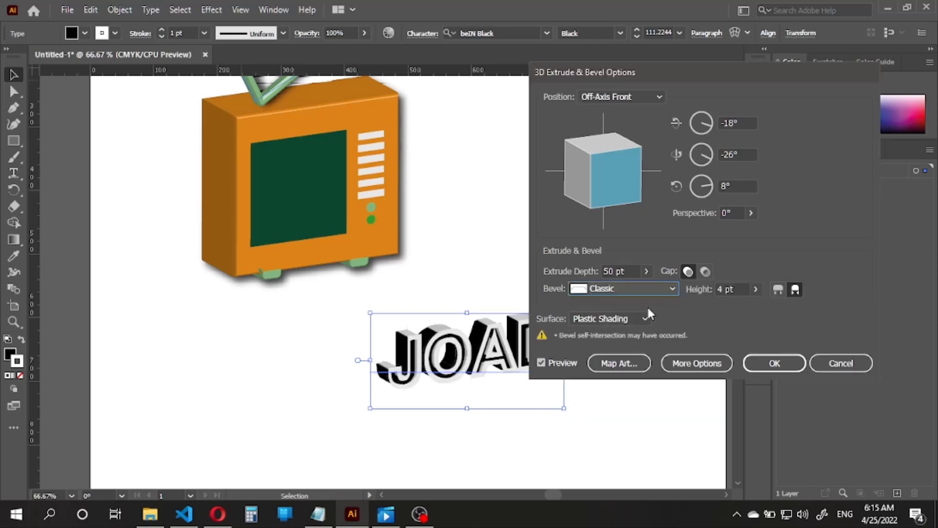
click(777, 290)
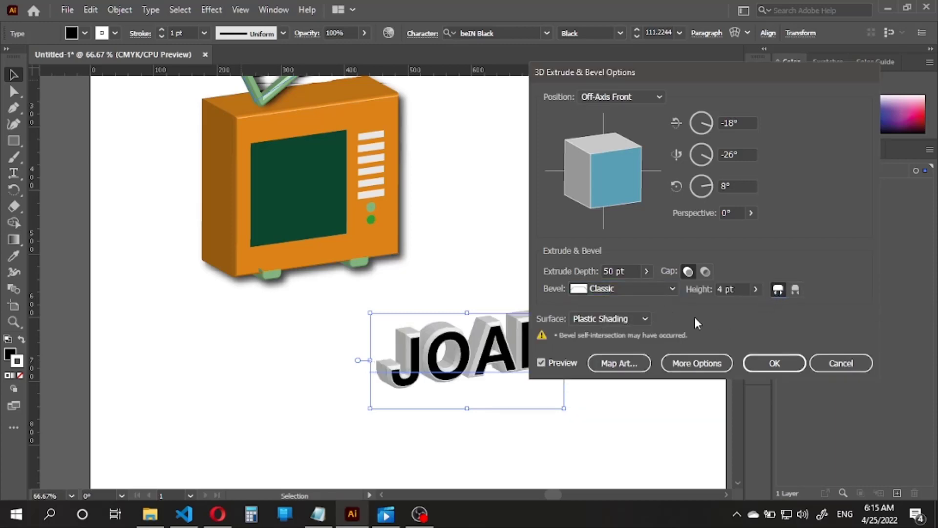
Set the text's extrude depth to 20 pt, keeping the Classic bevel
click(617, 272)
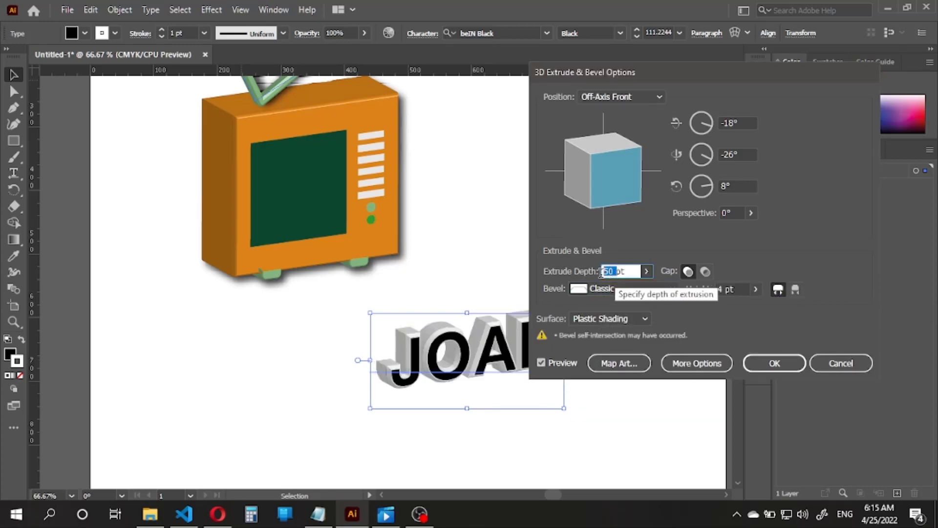
text(20)
click(597, 289)
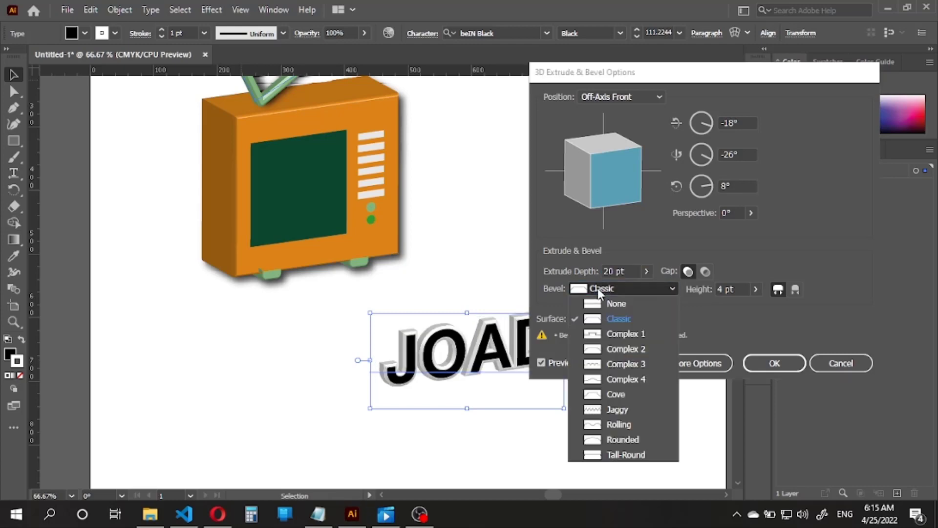
click(598, 289)
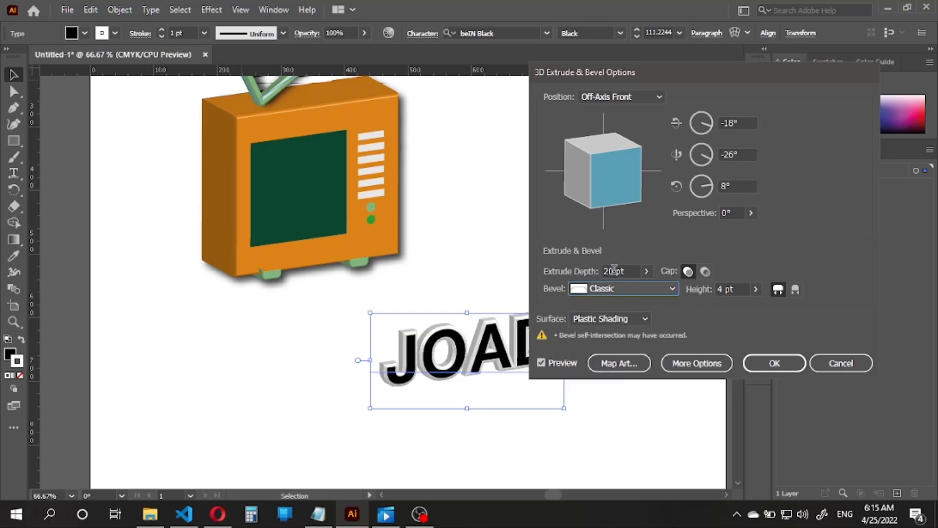
Apply the 3D effect with a 10 pt extrude depth and Classic bevel, and scale the "JOAD" text down to about 73 pt
drag(614, 271, 604, 271)
text(10)
click(606, 289)
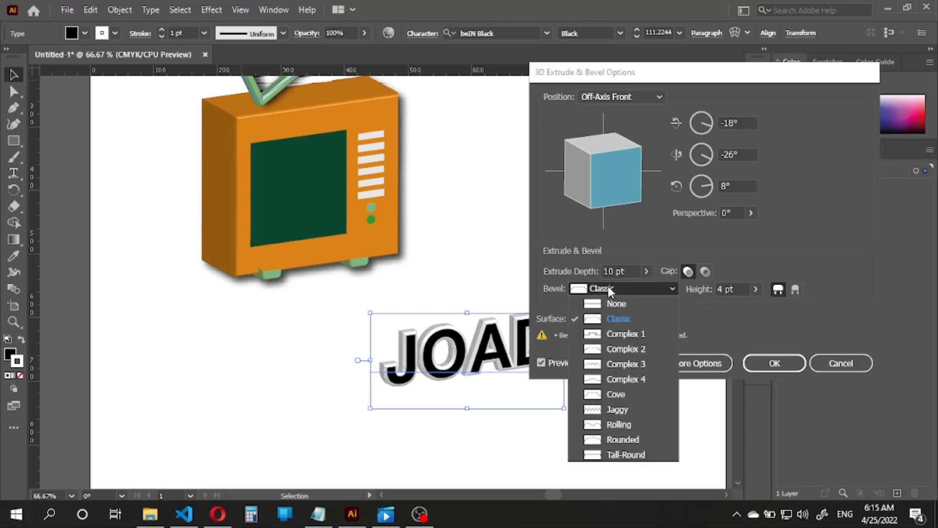
click(610, 289)
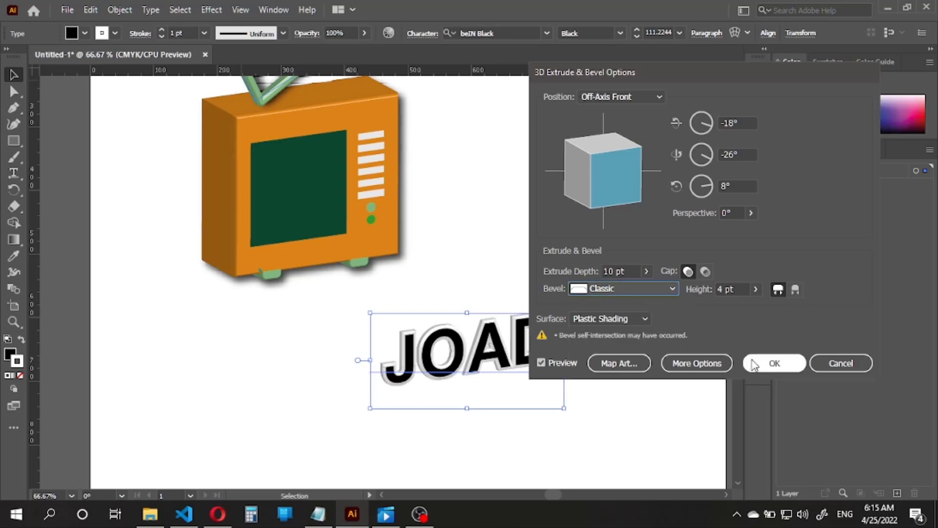
click(774, 363)
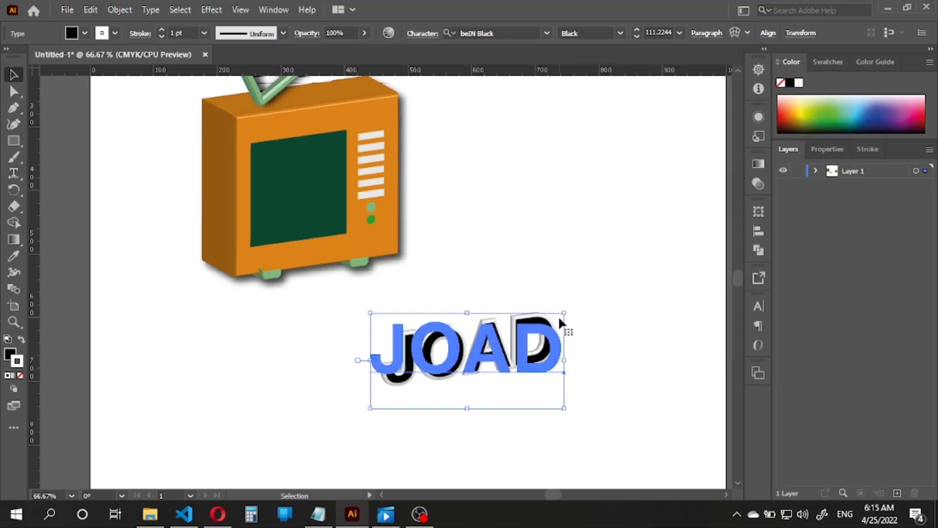
drag(563, 316, 532, 329)
Move the "JOAD" text onto the television's green screen and shrink it to about 42 pt to fit
drag(491, 357, 423, 211)
click(546, 215)
scroll(356, 196, up, 3)
click(414, 140)
drag(479, 155, 406, 197)
drag(363, 223, 346, 225)
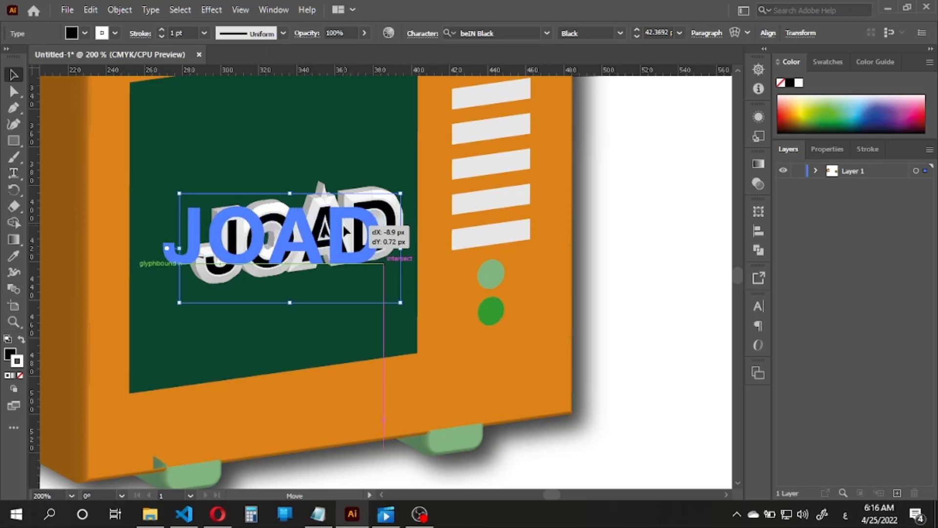
Examine the beveled "JOAD" lettering on the television screen, both from afar and up close around the letter A
click(608, 198)
scroll(623, 198, down, 3)
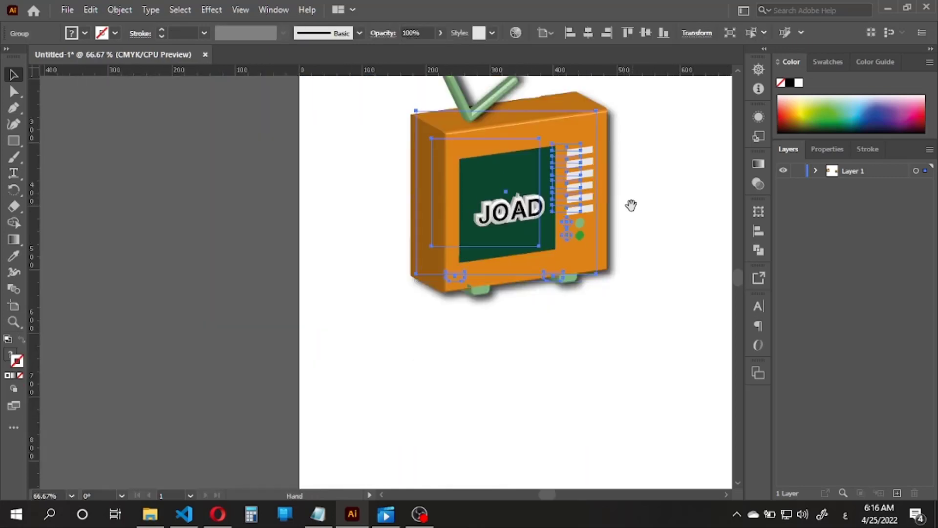
drag(631, 204, 496, 209)
click(611, 223)
drag(634, 223, 581, 232)
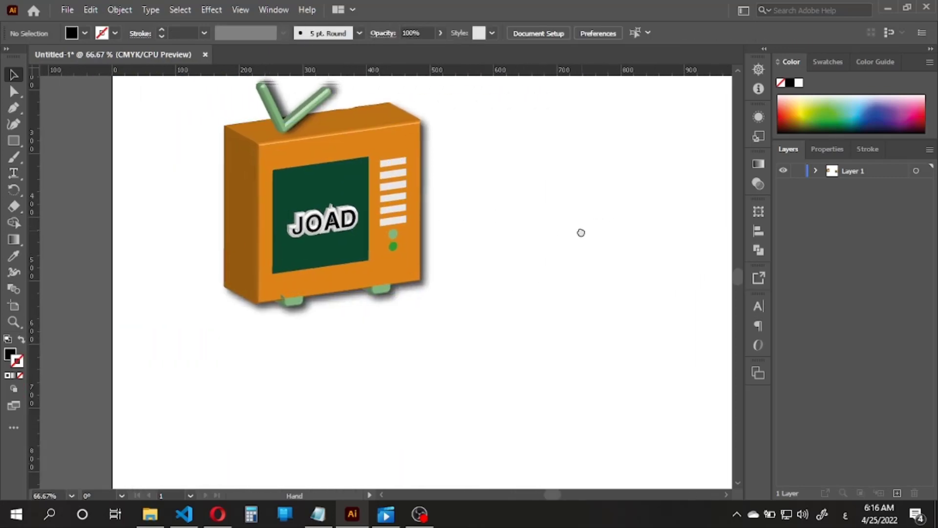
scroll(410, 224, up, 5)
drag(255, 214, 486, 214)
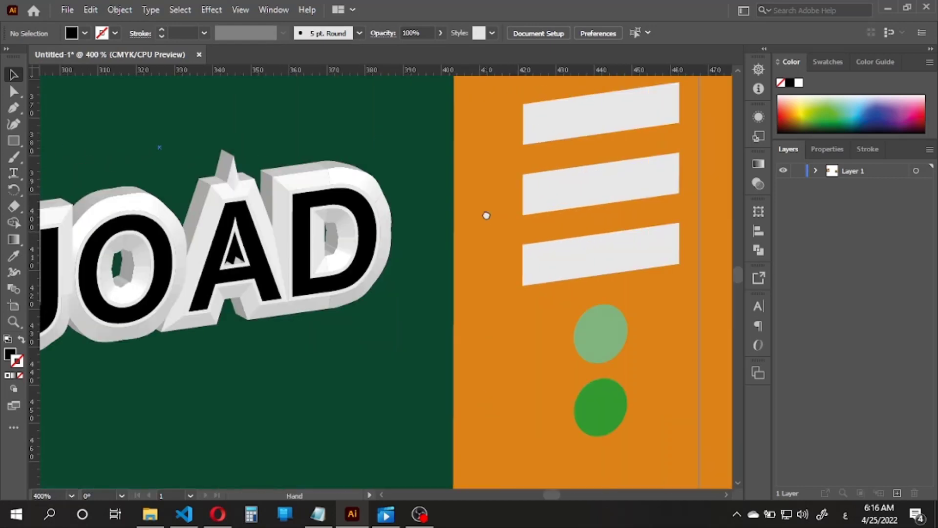
scroll(485, 214, down, 3)
Undo the text's moves and its last shrinking, back to its place below and beside the television
key(ctrl+z)
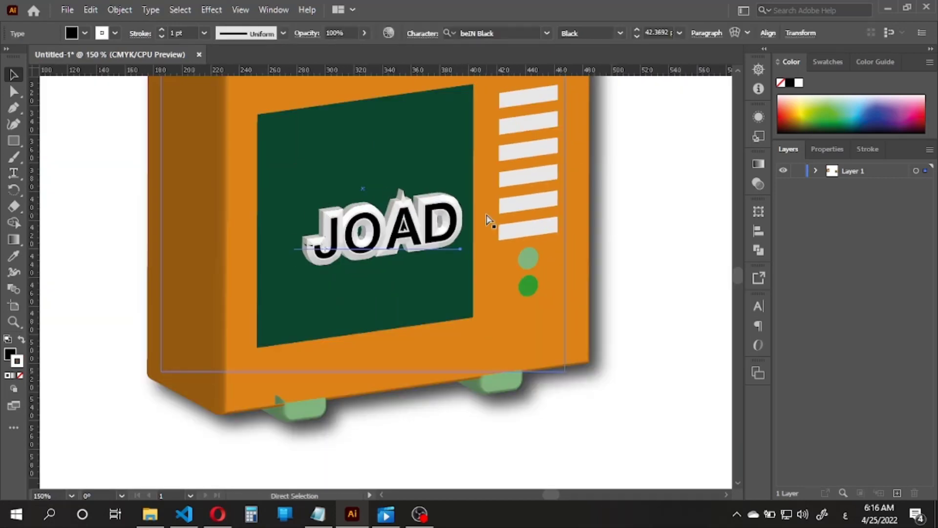
key(ctrl+z)
key(ctrl+z)
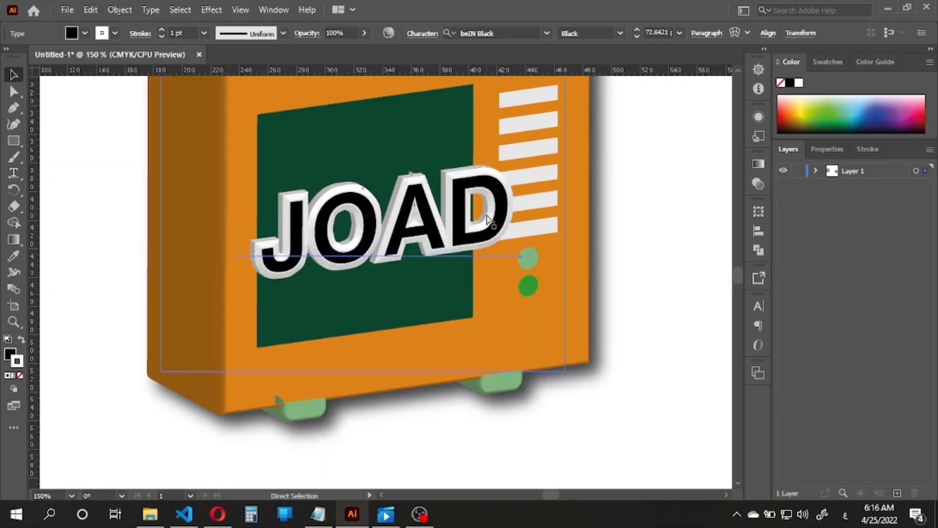
key(ctrl+z)
Expand the appearance of the 3D "JOAD" text into editable shapes
drag(563, 327, 285, 98)
click(511, 267)
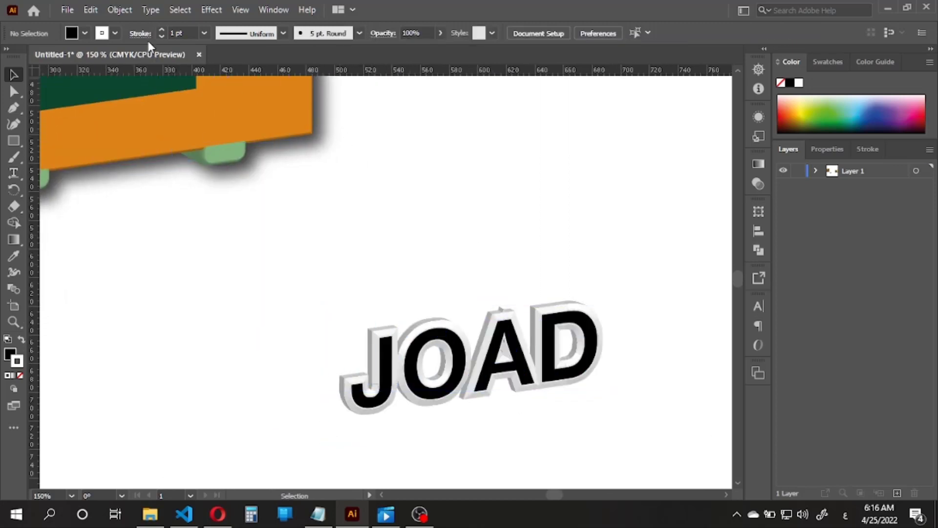
click(606, 388)
click(119, 10)
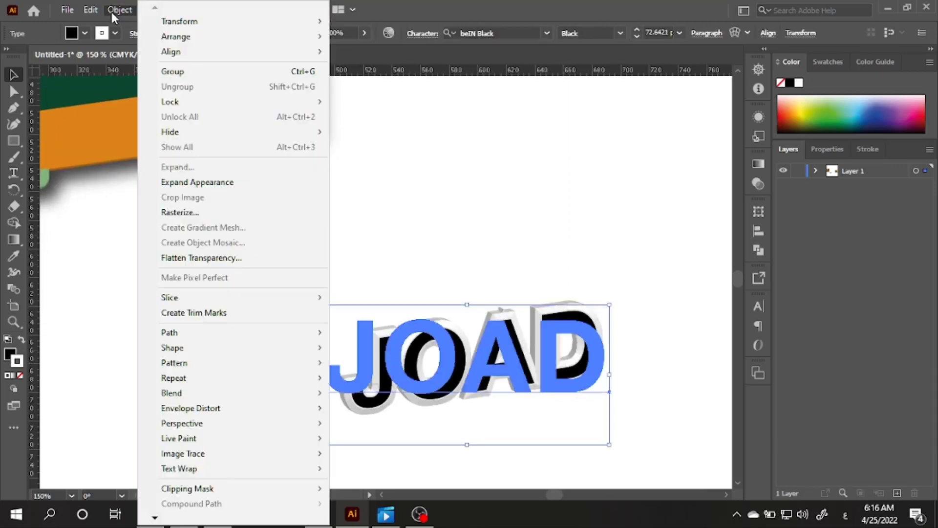
click(198, 182)
Ungroup the expanded "JOAD" artwork twice so its individual faces can be selected separately
right_click(459, 344)
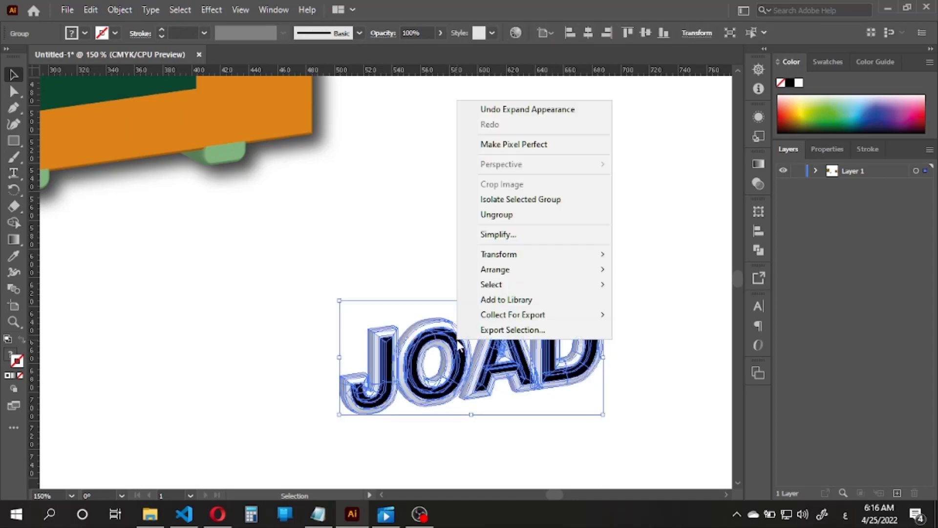
click(468, 213)
click(488, 228)
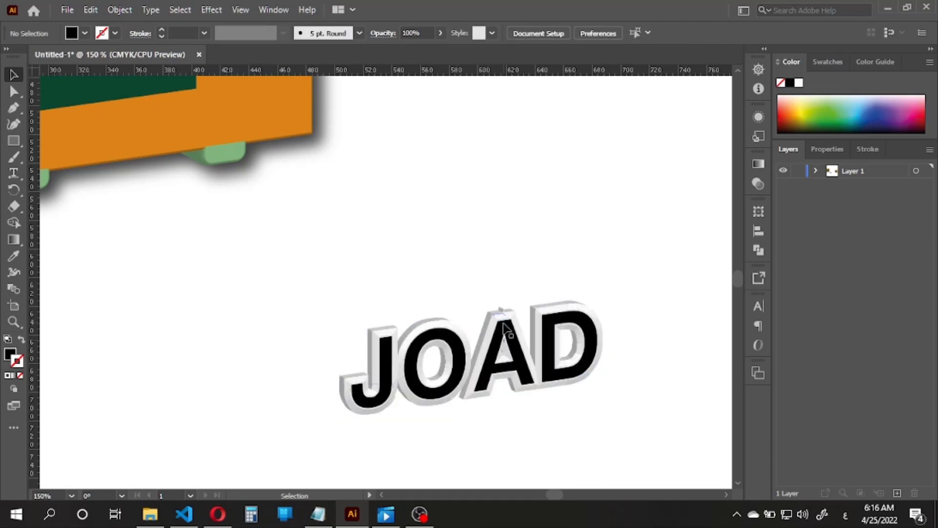
scroll(503, 327, up, 3)
click(500, 283)
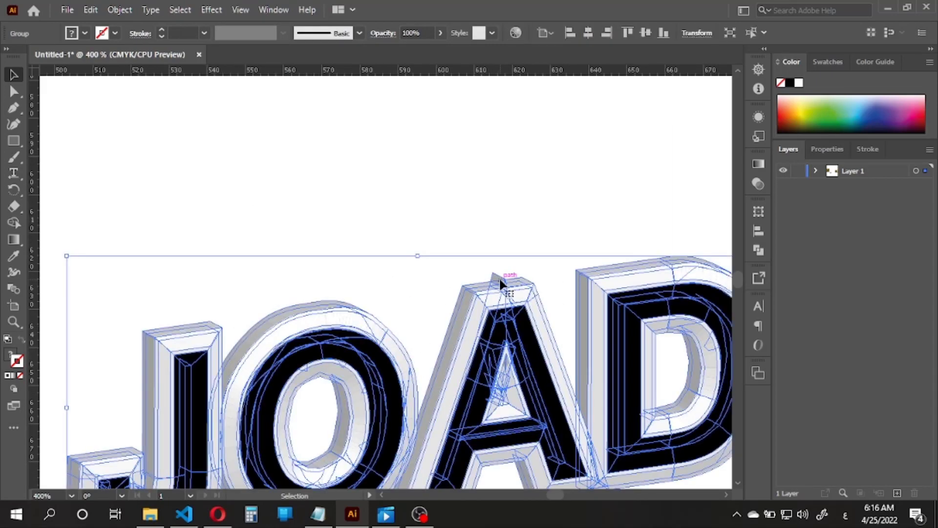
click(508, 212)
right_click(502, 285)
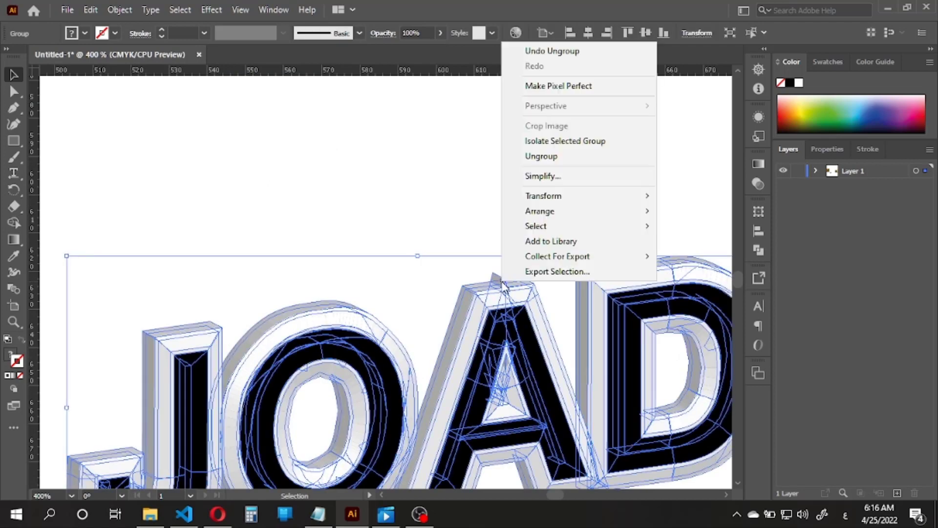
click(526, 157)
click(504, 254)
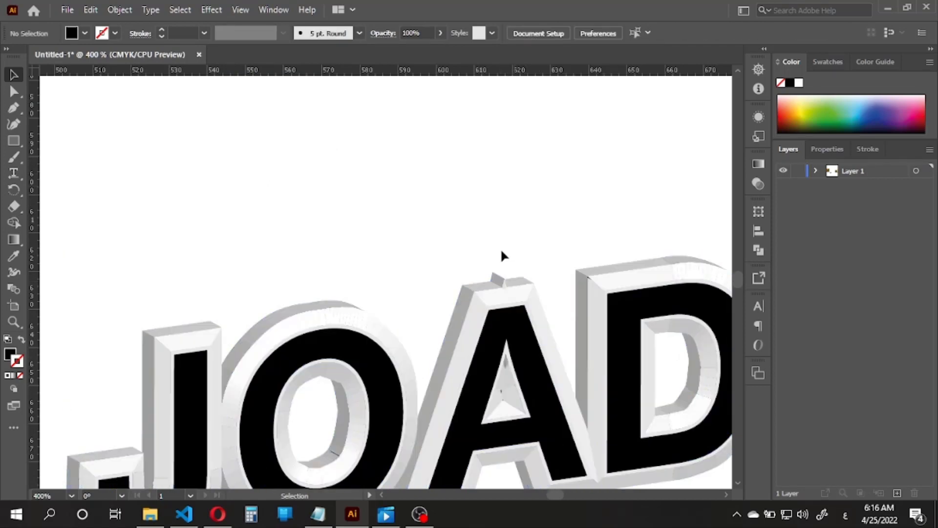
Delete the stray spike and sliver pieces protruding at the top of the letter A
click(504, 280)
key(Delete)
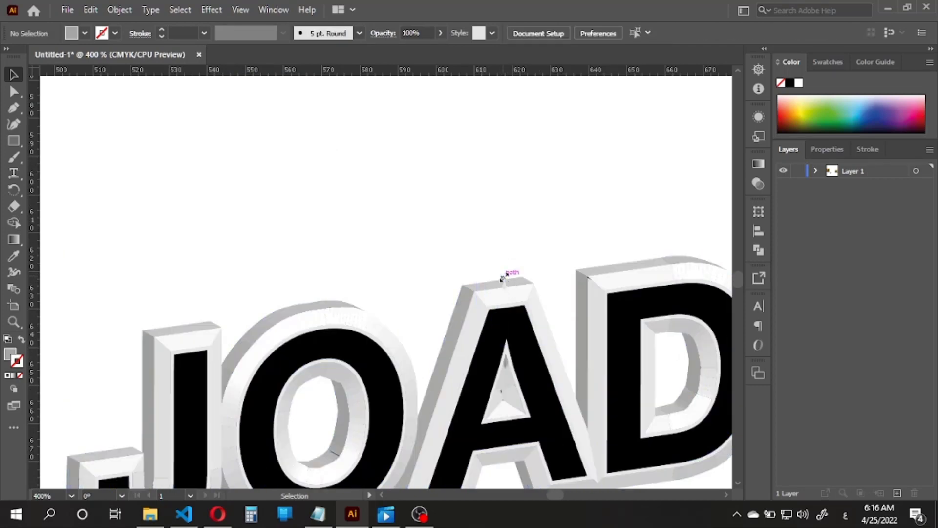
scroll(511, 244, up, 4)
click(527, 181)
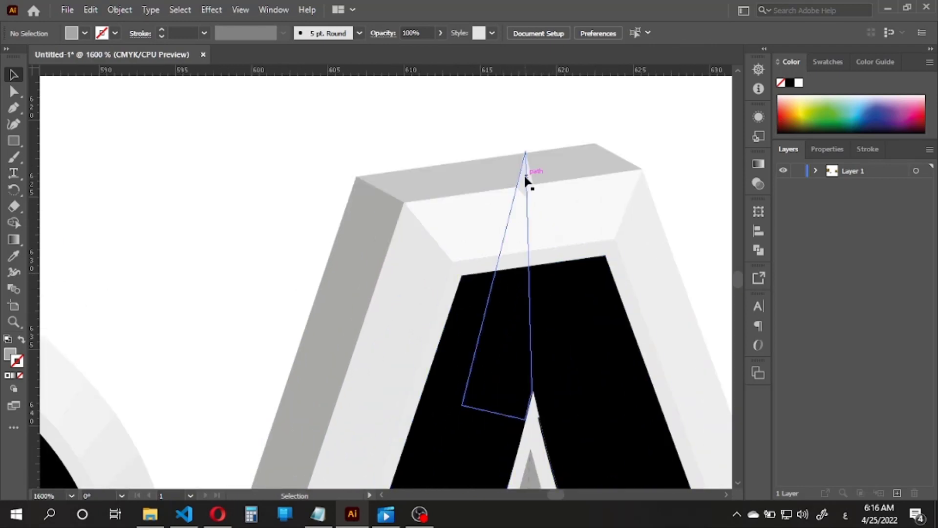
key(Delete)
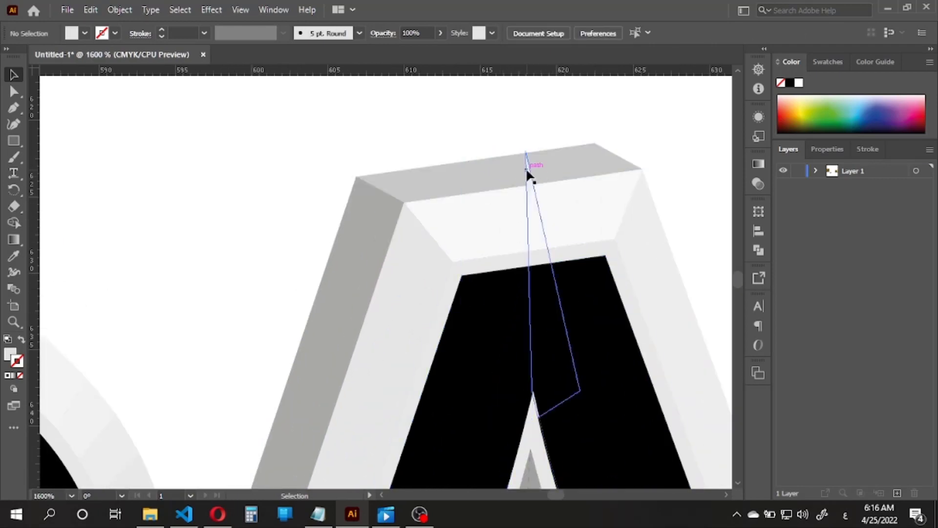
click(527, 170)
key(Delete)
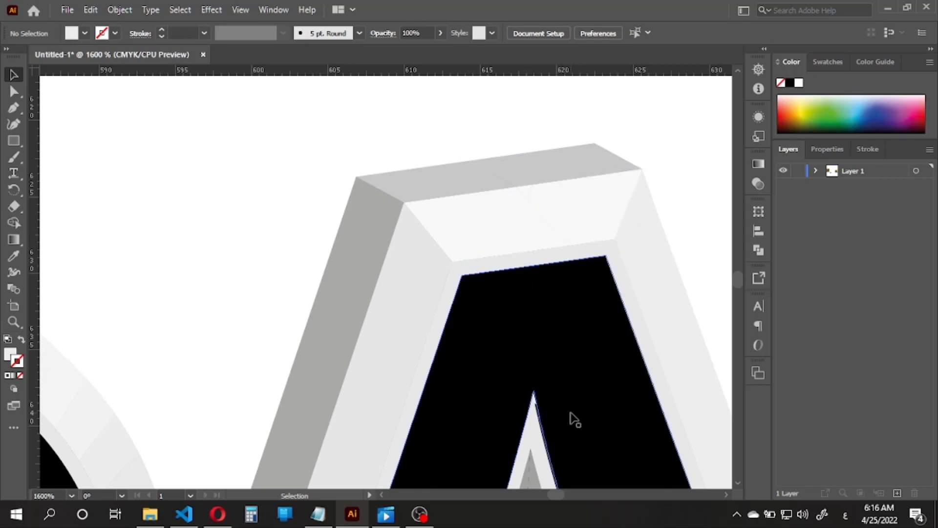
Delete the overlapping bevel facets and stray shards inside the triangular opening of the letter A
scroll(572, 419, down, 4)
drag(571, 414, 525, 225)
scroll(526, 245, up, 3)
click(493, 265)
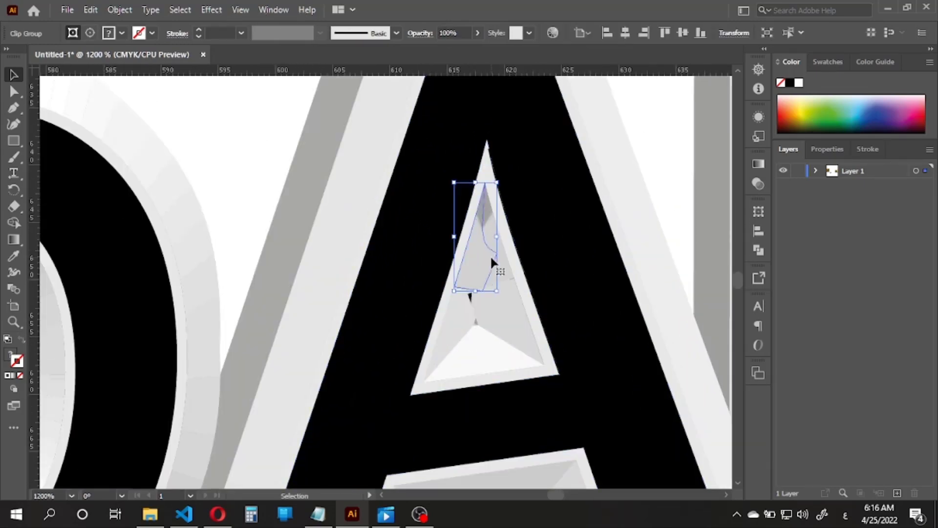
key(Delete)
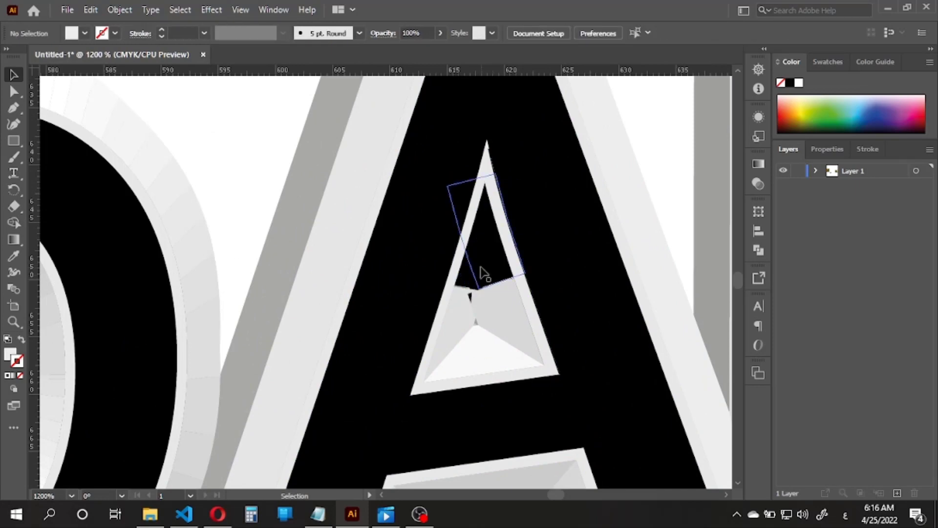
click(477, 265)
key(Delete)
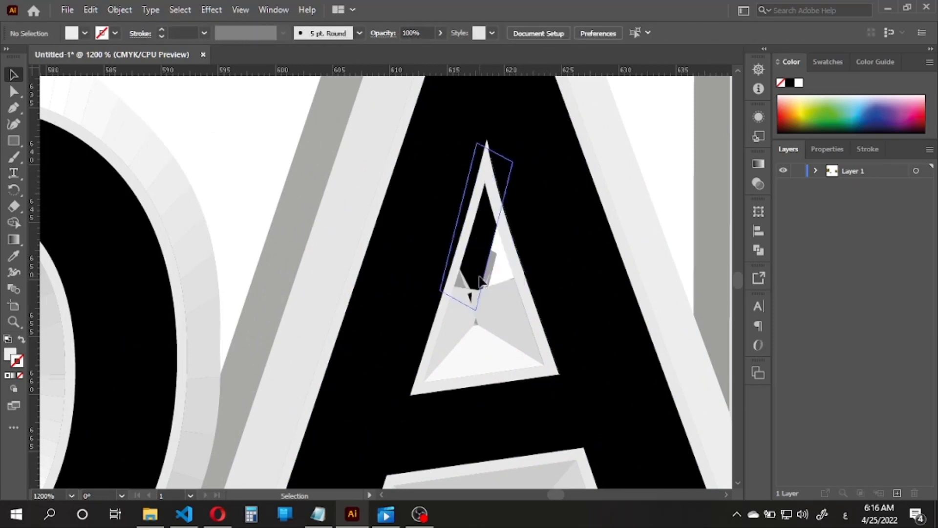
key(Delete)
click(476, 287)
key(Delete)
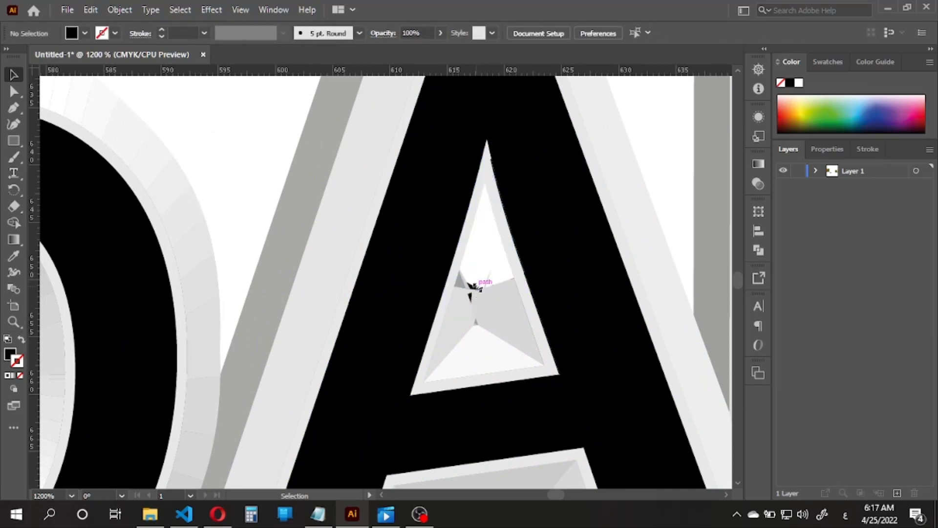
click(470, 294)
key(Delete)
click(487, 307)
key(Delete)
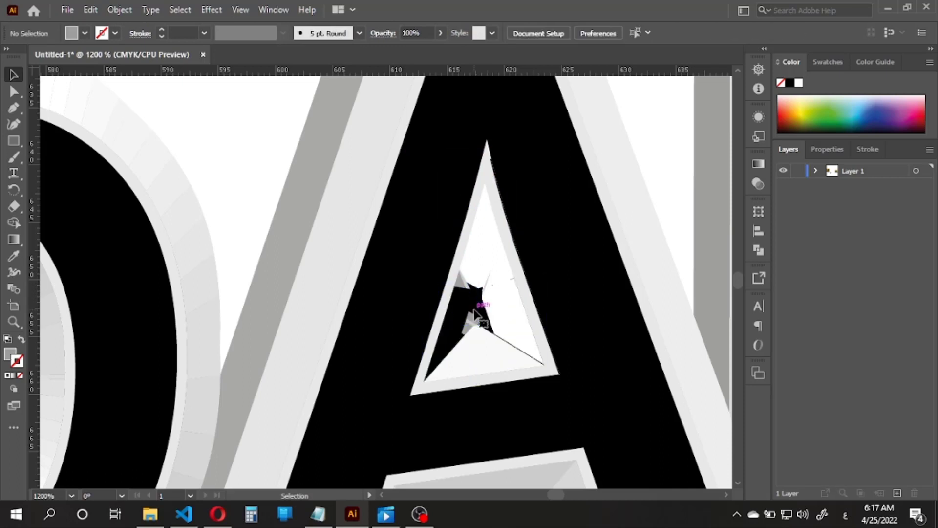
click(476, 318)
key(Delete)
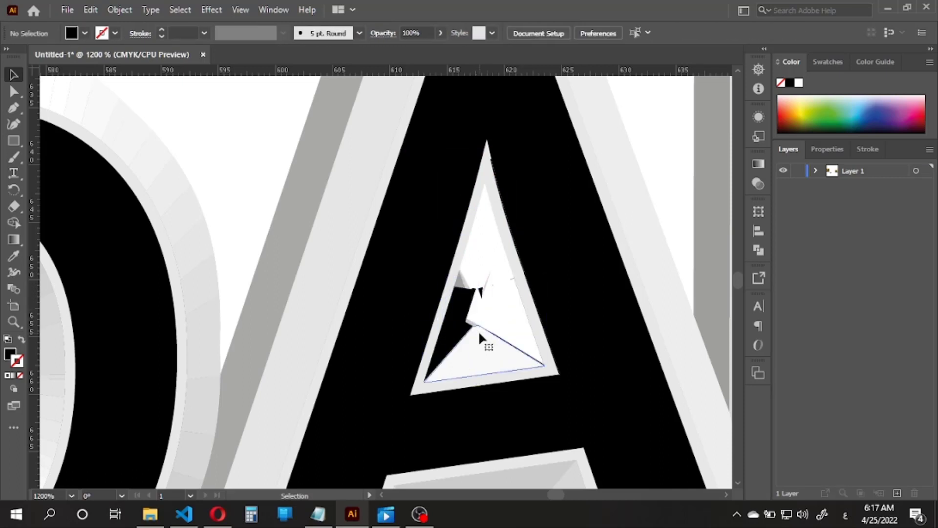
click(479, 332)
key(Delete)
click(465, 328)
key(Delete)
click(487, 357)
key(Delete)
click(474, 325)
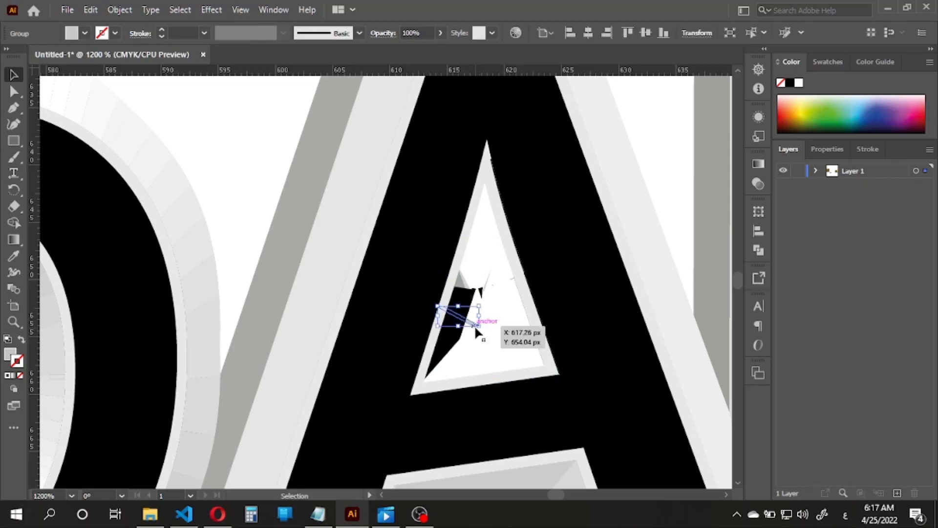
key(Delete)
click(494, 278)
key(Delete)
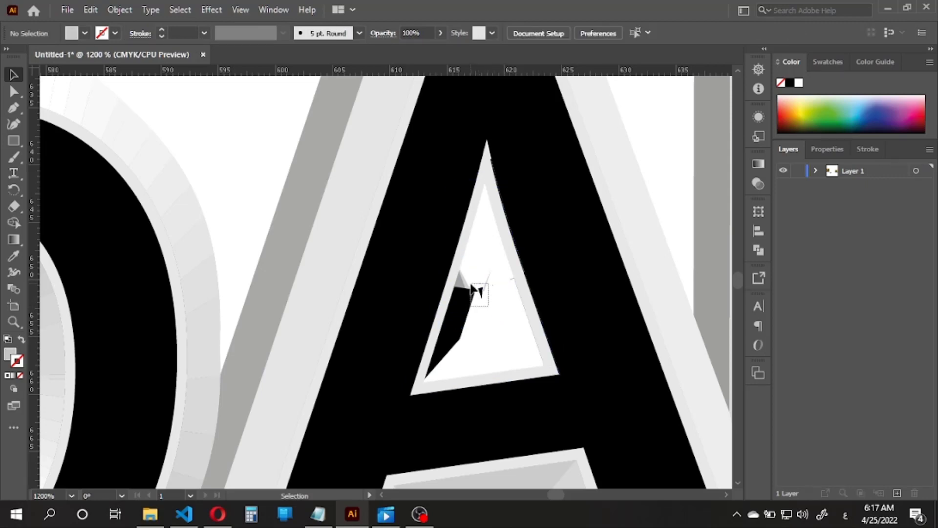
key(Delete)
drag(471, 289, 476, 260)
key(Delete)
key(Delete)
Select all the pieces of the "JOAD" lettering and group them
scroll(476, 259, down, 3)
scroll(549, 149, up, 4)
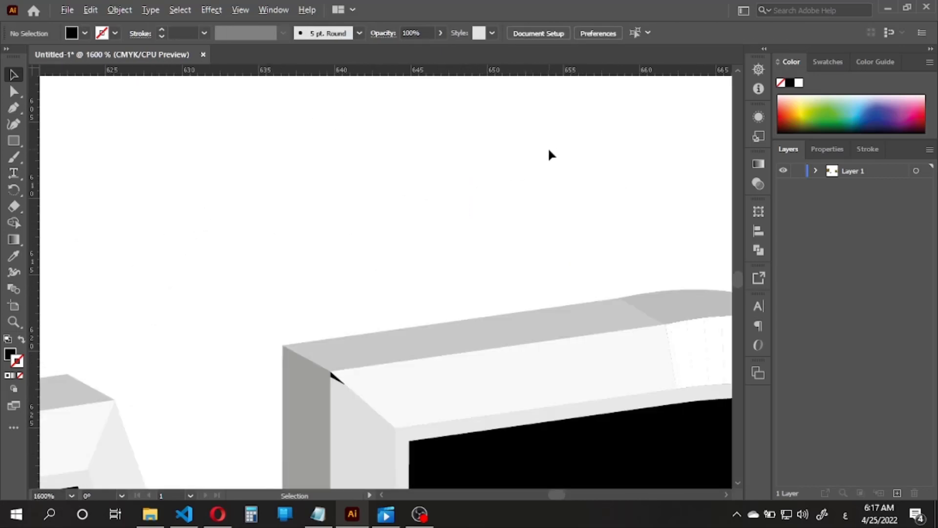
scroll(480, 272, down, 7)
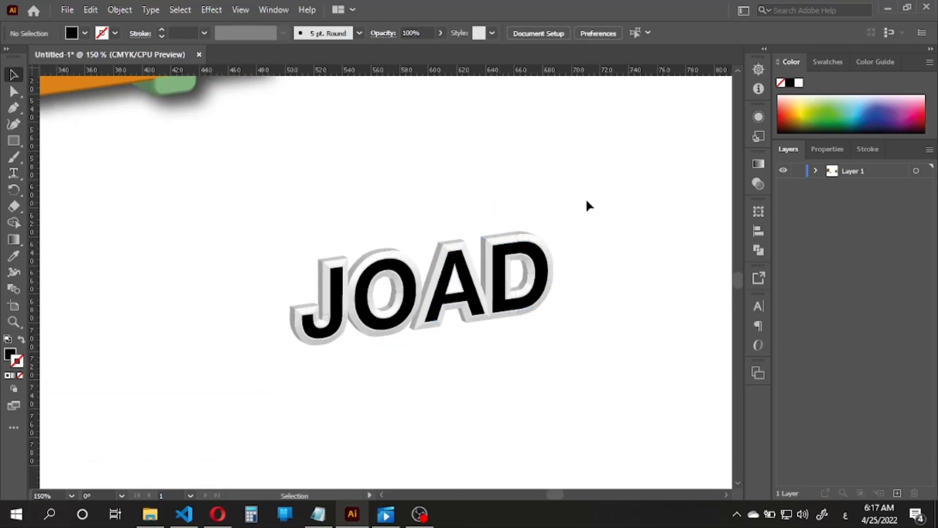
drag(600, 193, 264, 373)
right_click(367, 328)
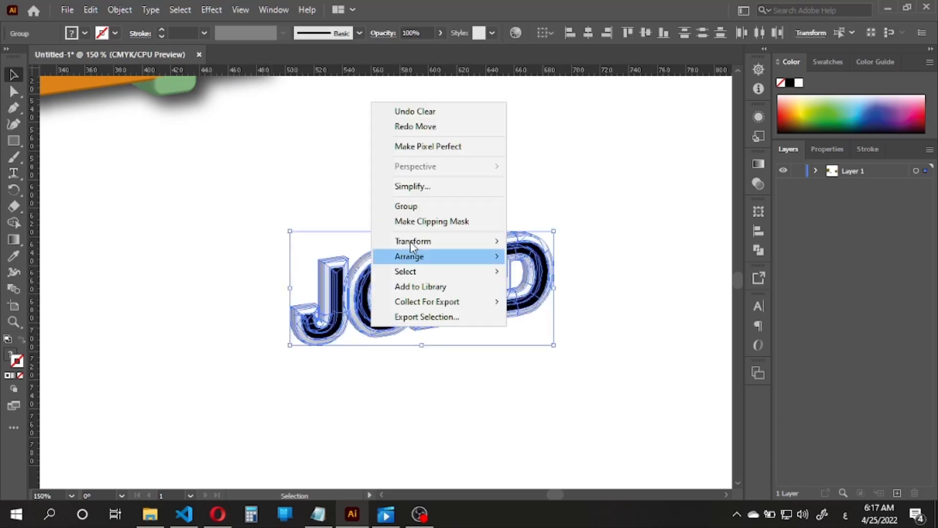
click(411, 210)
Move the grouped "JOAD" lettering onto the television's green screen, scaling it down to fit and centering it there
scroll(410, 207, down, 3)
drag(465, 352, 321, 215)
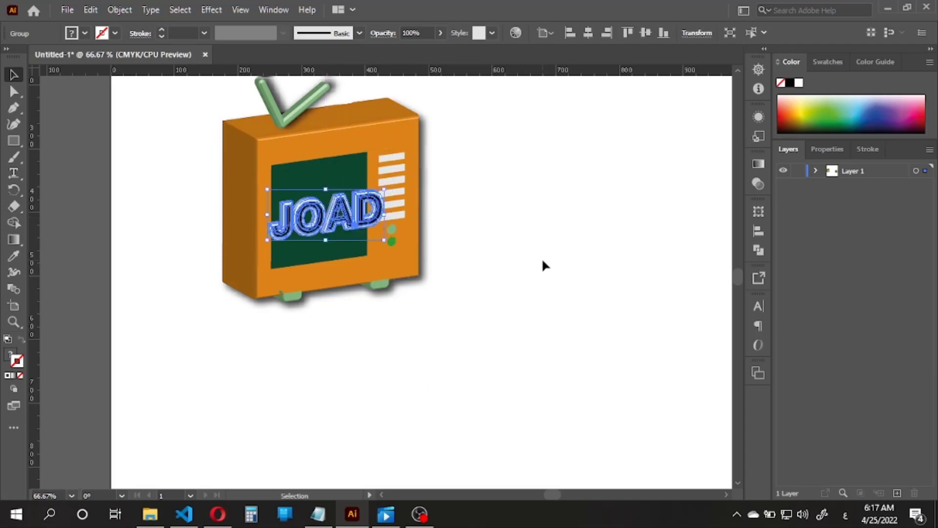
click(542, 257)
scroll(322, 209, up, 3)
click(360, 215)
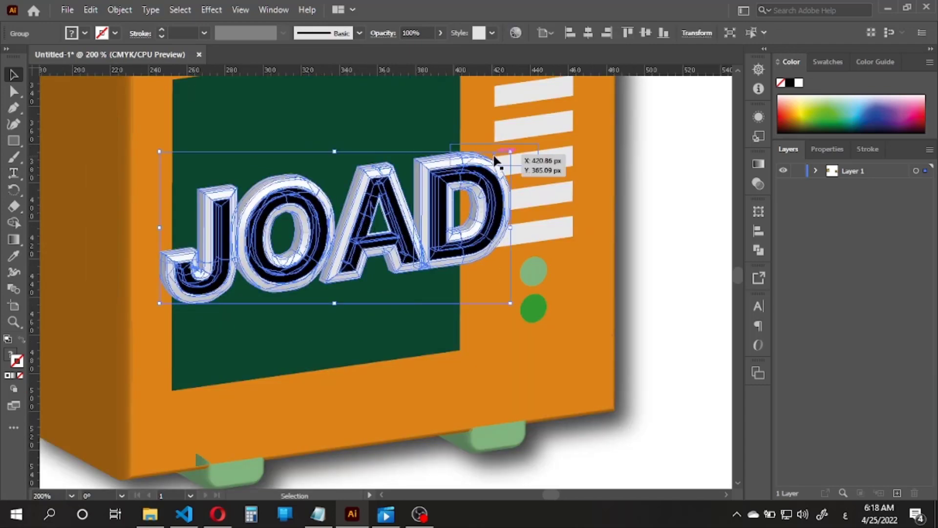
drag(509, 151, 442, 181)
drag(411, 214, 373, 226)
click(662, 178)
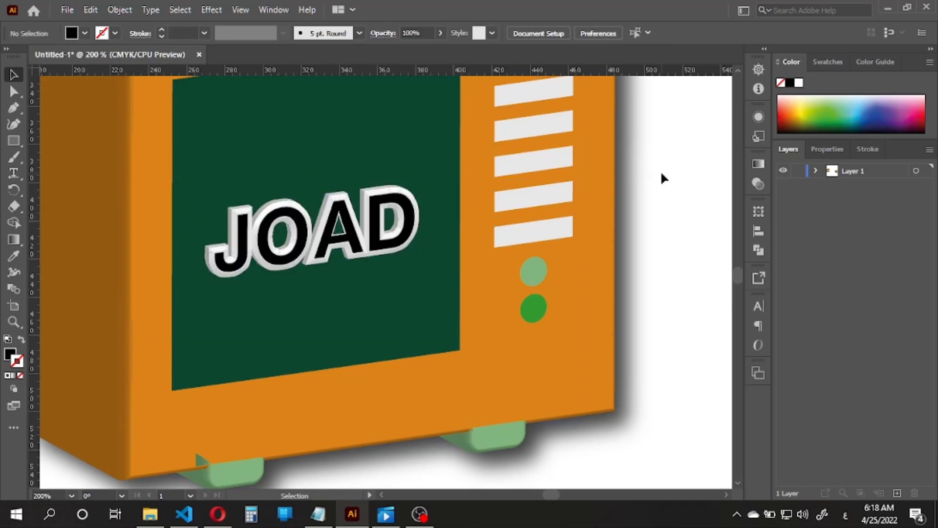
scroll(661, 174, down, 2)
drag(693, 198, 477, 217)
scroll(527, 229, down, 2)
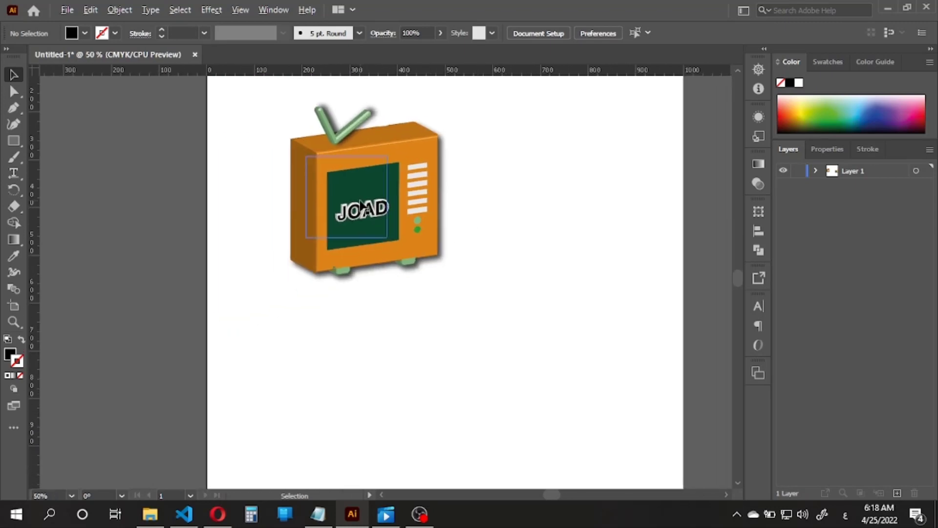
Add a Multiply drop shadow to the grouped "JOAD" lettering with 75% opacity, 7 px X and Y offsets and 5 px blur
scroll(361, 206, up, 2)
click(364, 218)
click(210, 9)
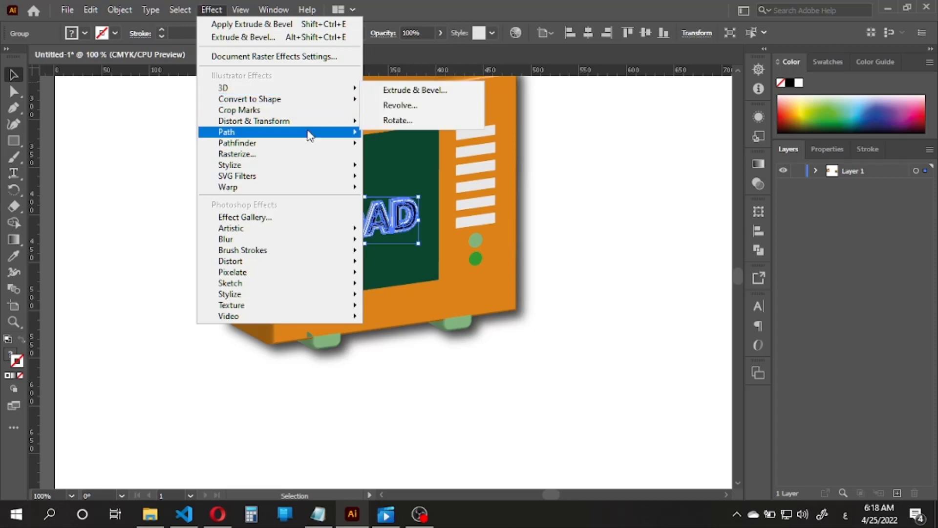
mouse_move(331, 166)
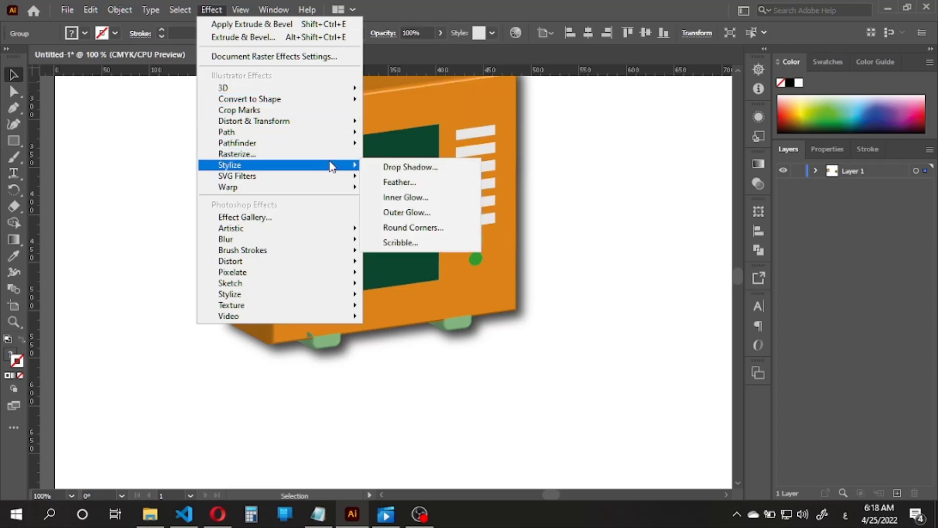
click(391, 168)
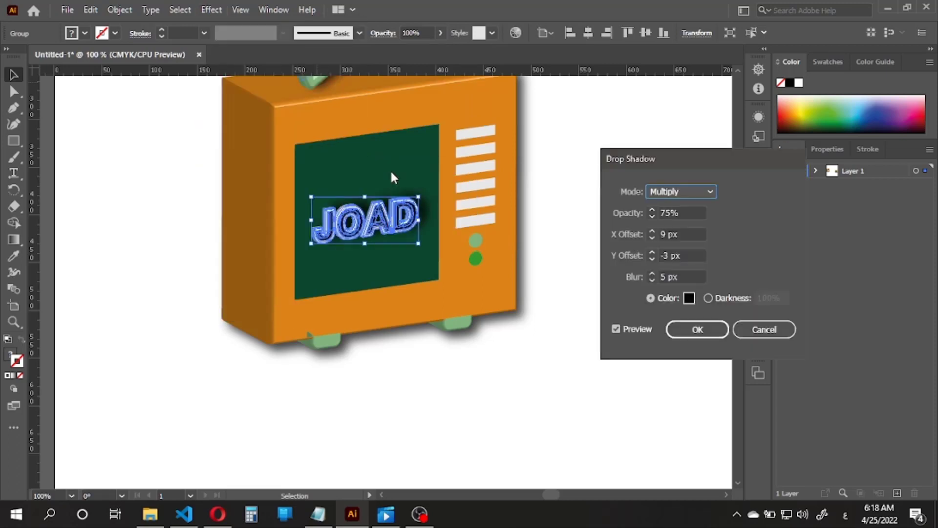
drag(675, 256, 660, 255)
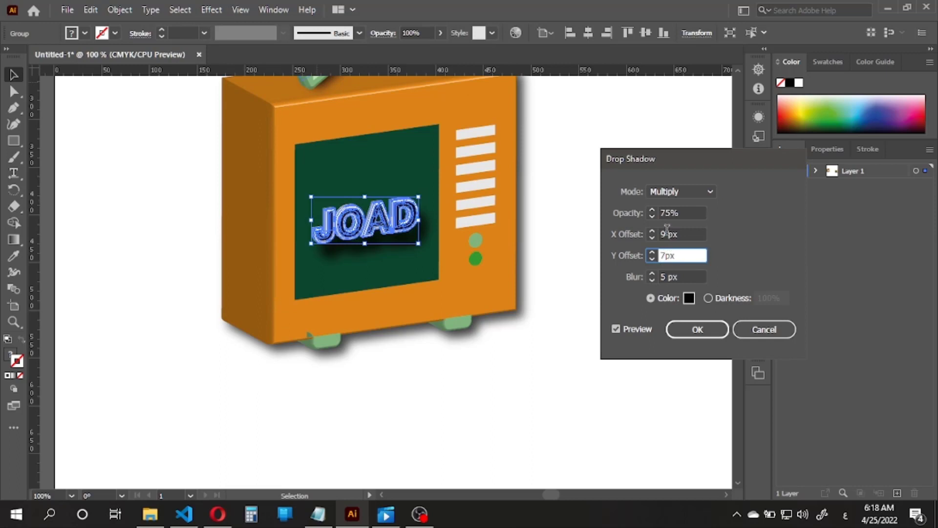
double_click(663, 234)
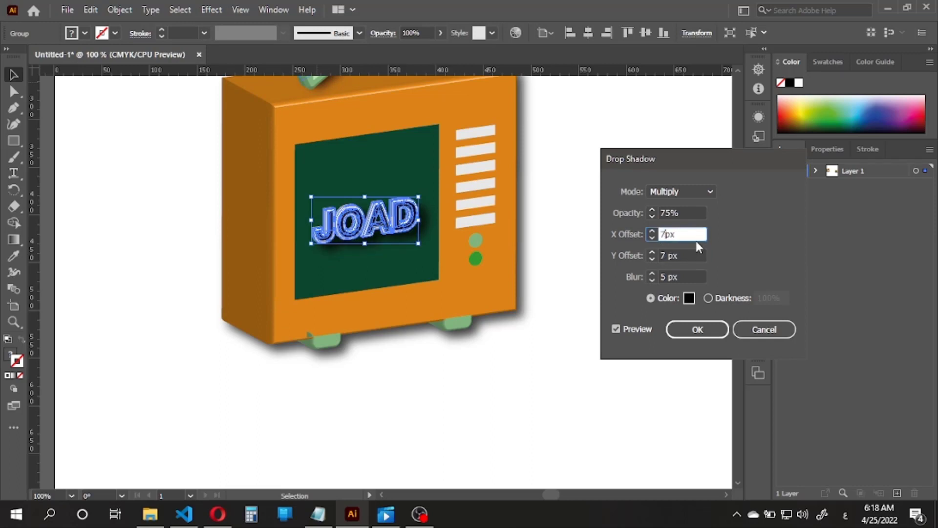
key(Tab)
click(698, 329)
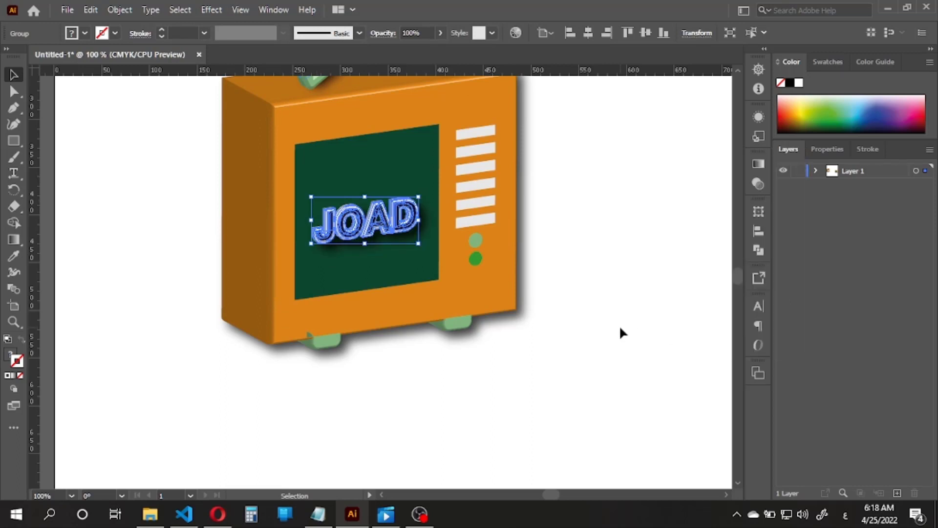
click(620, 332)
Move the flat television from outside the artboard onto it, beside the 3D television
key(ctrl+minus)
scroll(620, 327, down, 1)
drag(620, 328, 449, 283)
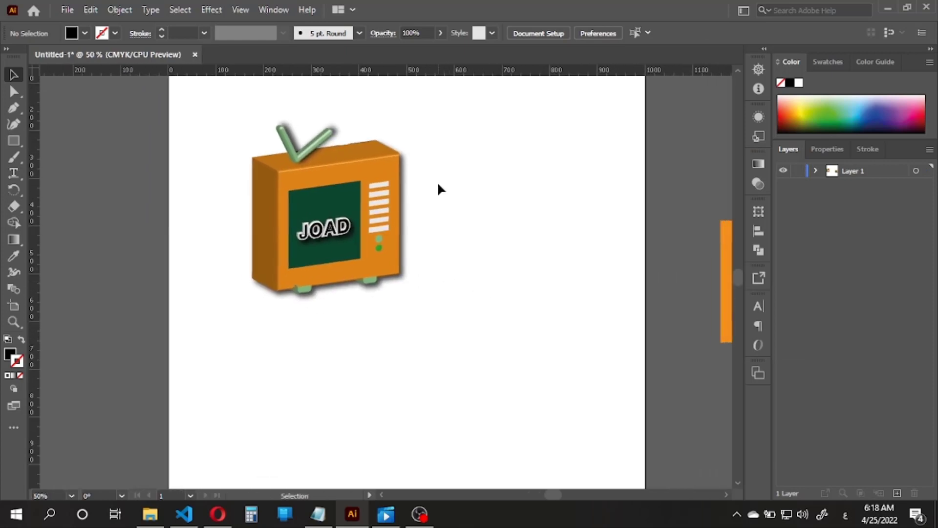
drag(491, 237, 382, 252)
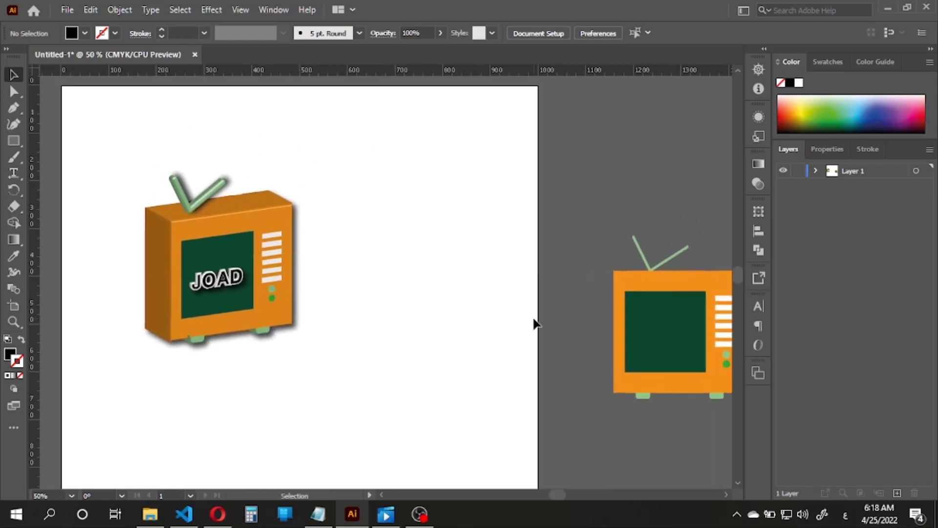
drag(679, 342, 435, 299)
drag(331, 314, 391, 294)
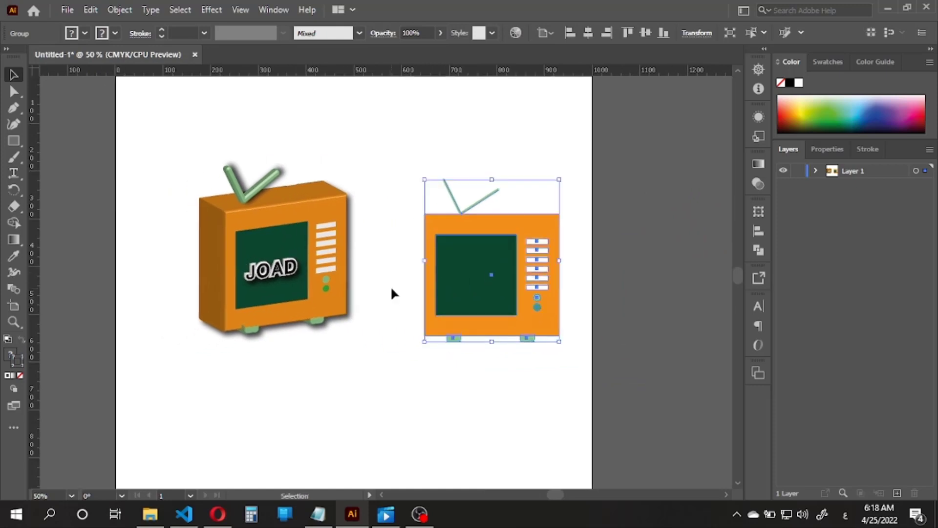
scroll(391, 285, up, 1)
drag(497, 290, 490, 268)
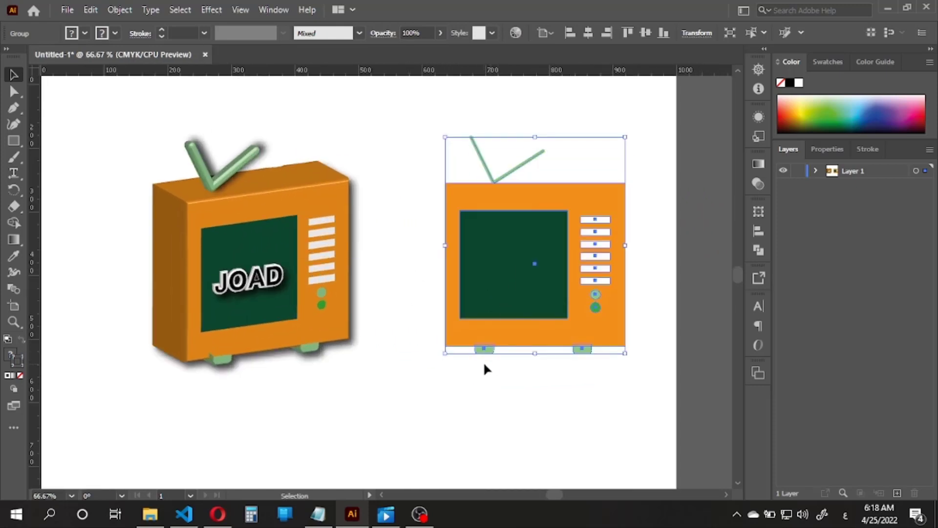
click(488, 394)
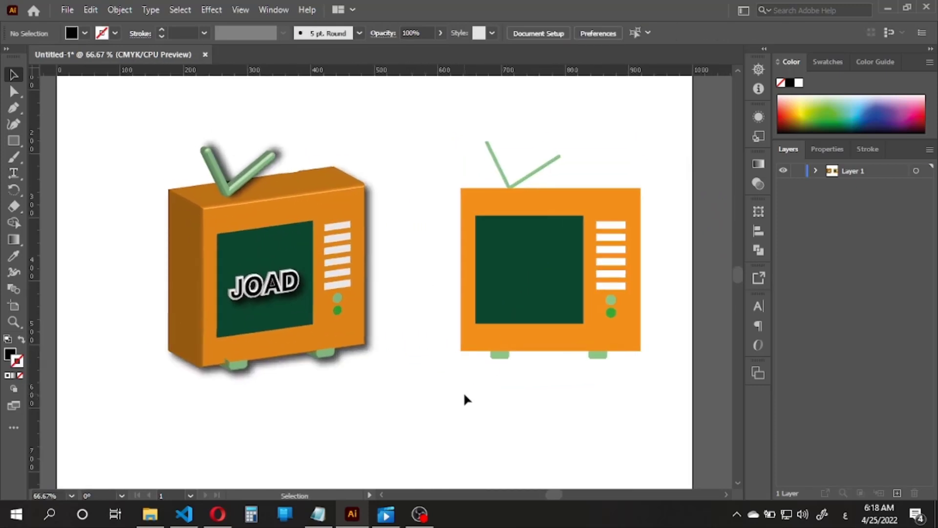
Add a "JOAD" text object in the empty area below the two televisions
key(t)
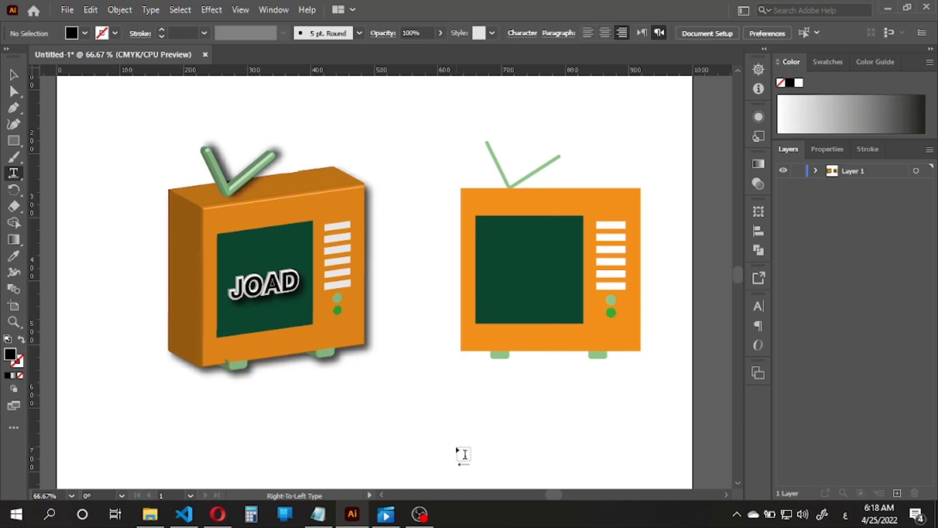
click(456, 447)
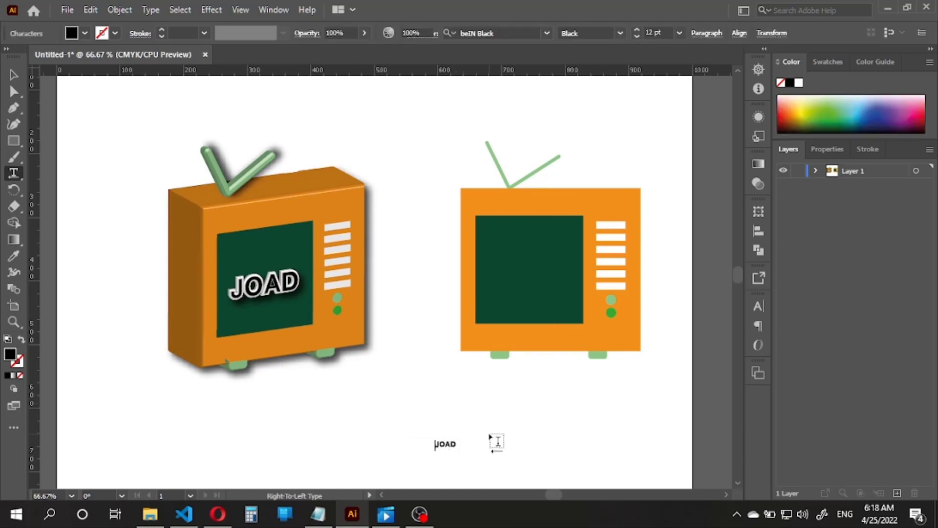
key(Escape)
Place the new "JOAD" text on the flat television's green screen and scale it to about 50 pt to fit
drag(443, 443, 542, 289)
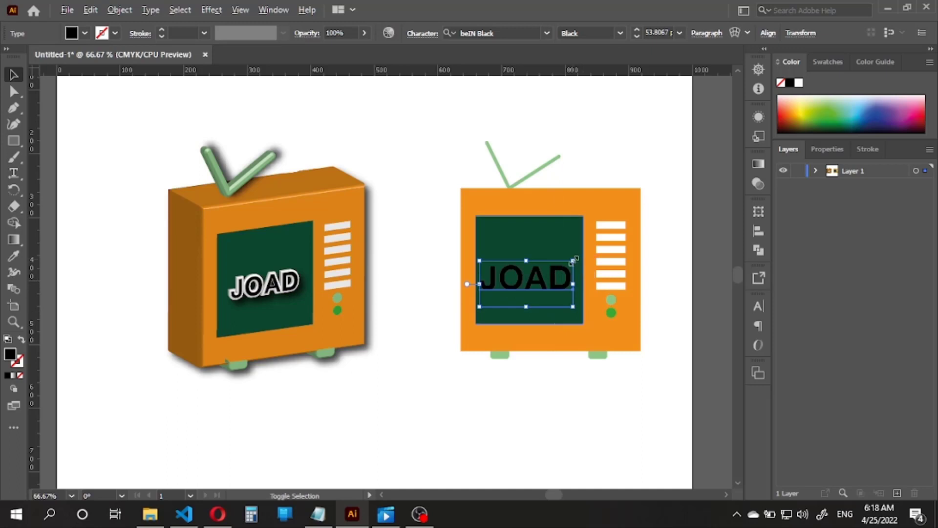
drag(574, 261, 570, 262)
drag(551, 292, 556, 293)
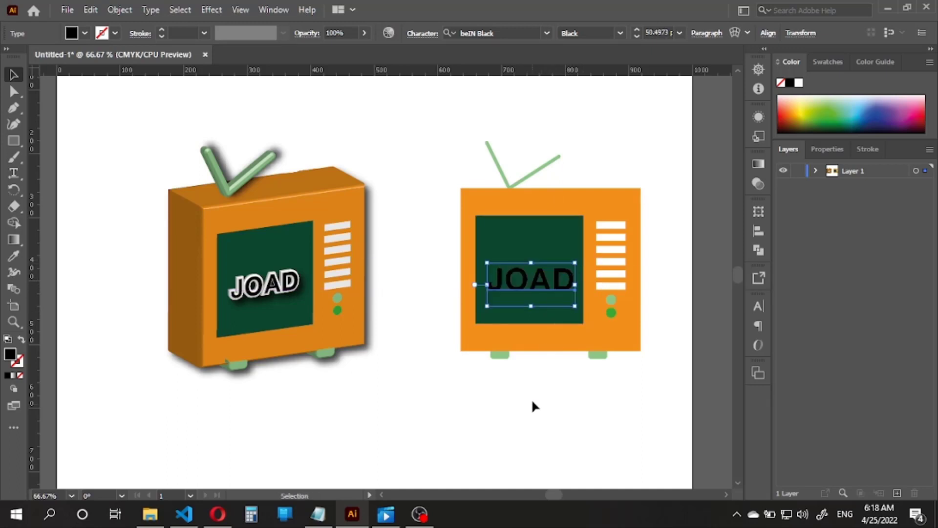
click(535, 406)
Give the flat television's "JOAD" text a black fill and 1 pt white stroke, and nudge it up slightly
click(538, 279)
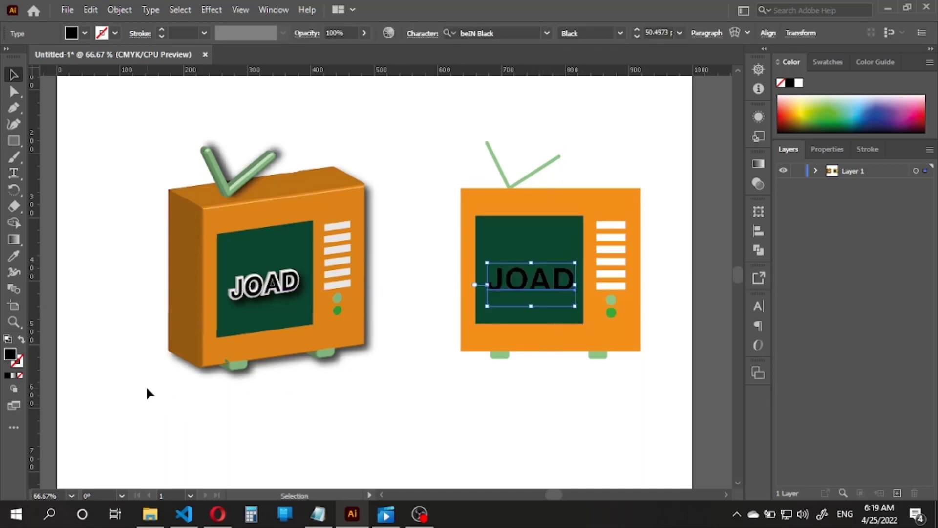
click(8, 340)
click(21, 339)
click(380, 402)
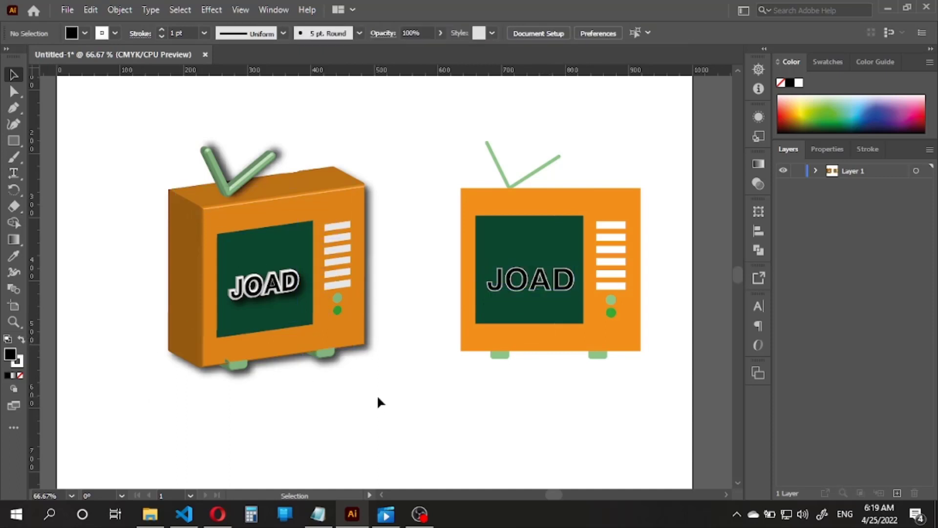
drag(403, 415, 409, 422)
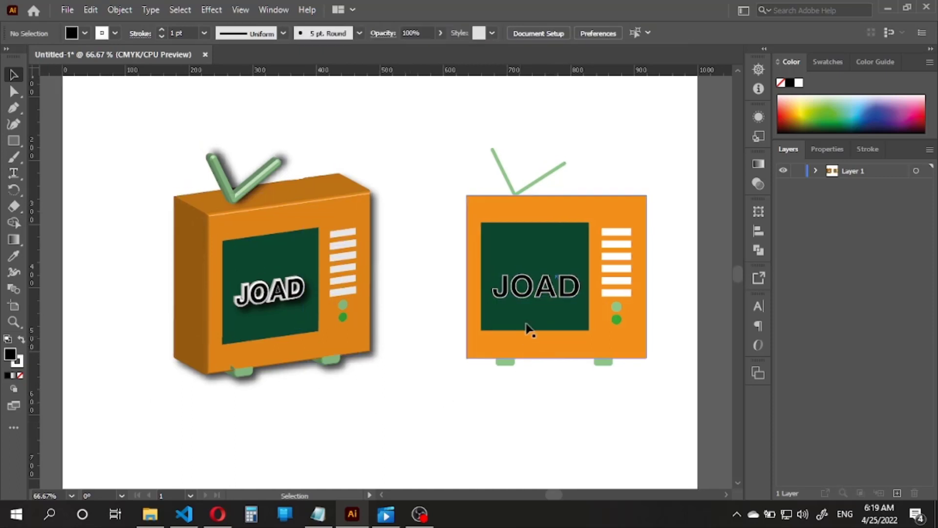
click(540, 289)
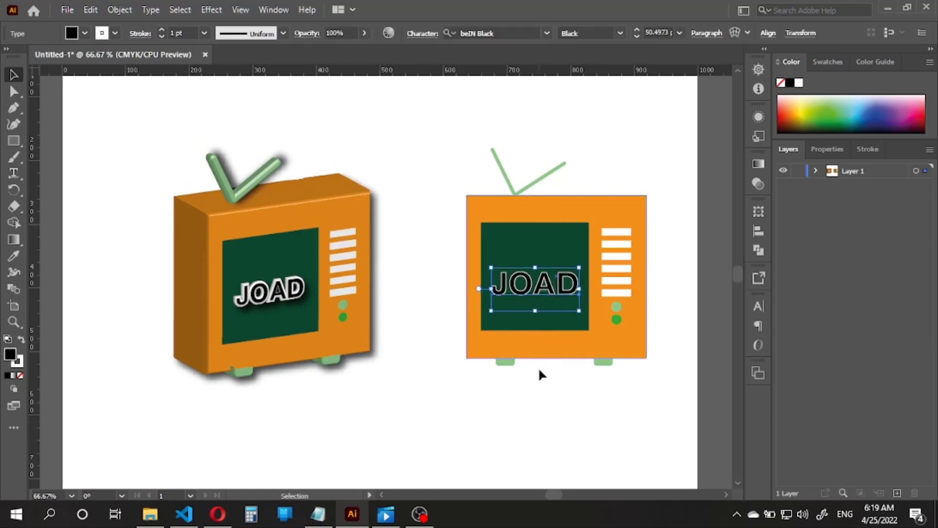
Expand the appearance of the 3D television body
right_click(256, 340)
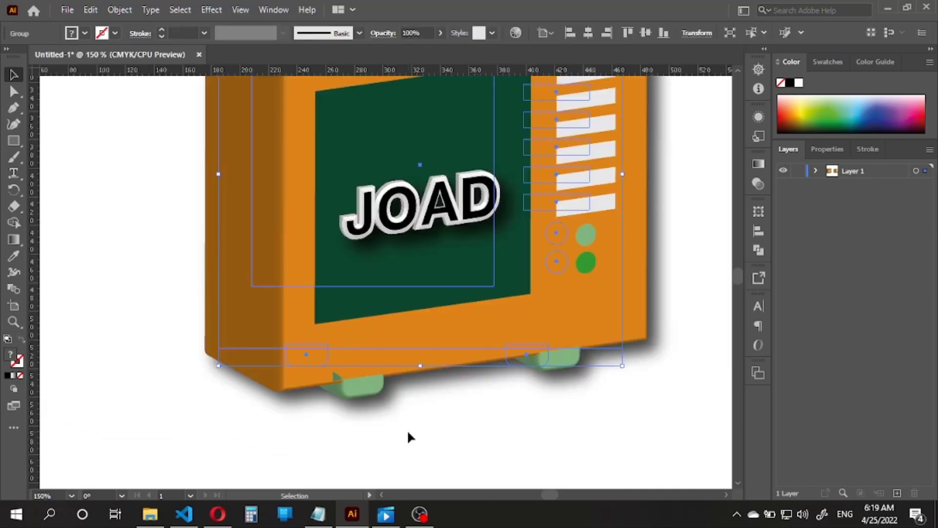
click(407, 437)
scroll(408, 436, down, 3)
click(470, 361)
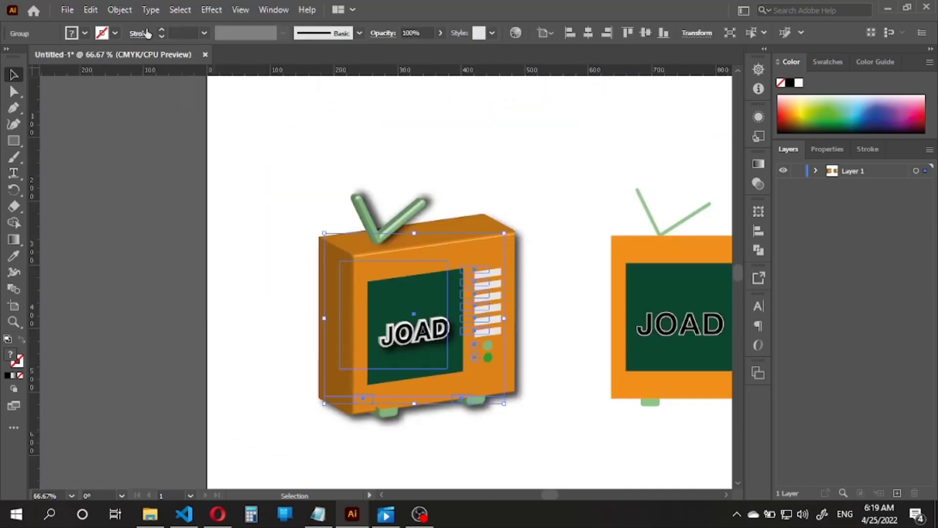
click(120, 9)
click(205, 182)
click(451, 167)
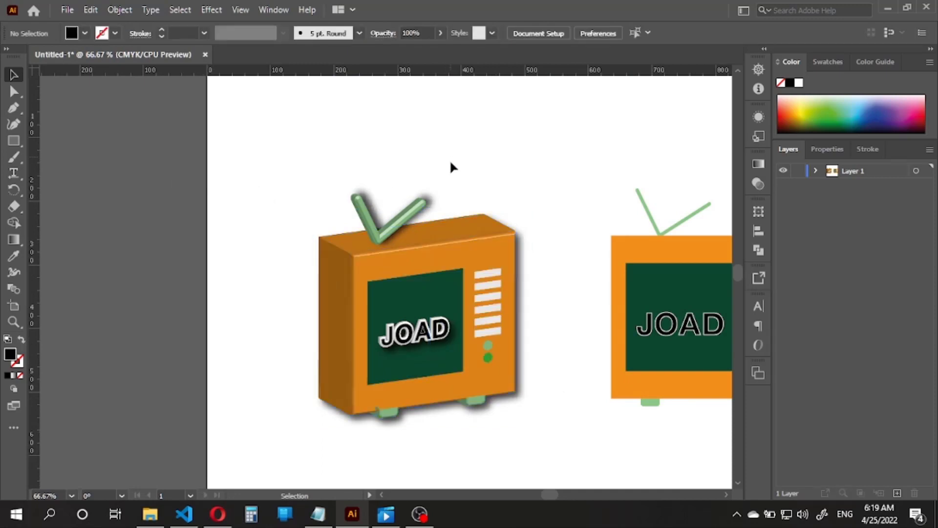
Ungroup the expanded television body repeatedly, down to the nested group containing the left foot's facets
click(459, 392)
right_click(457, 387)
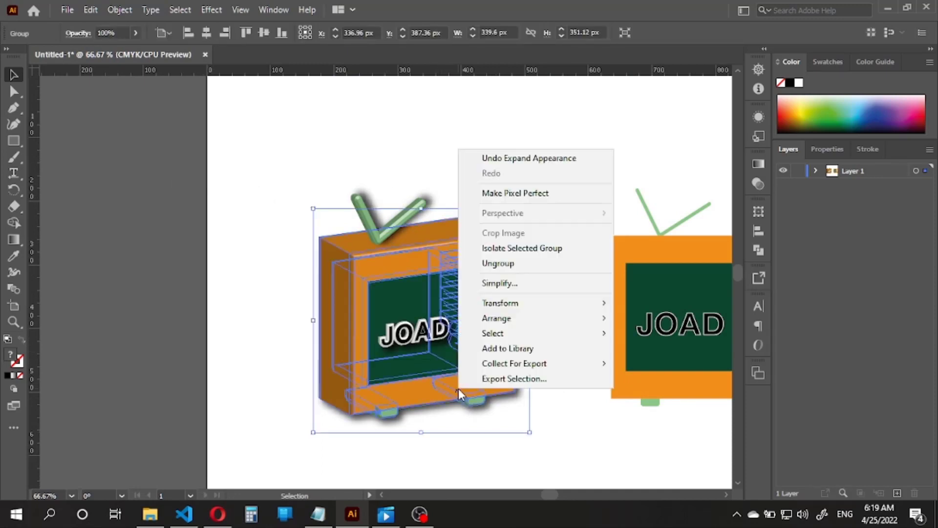
click(494, 262)
click(557, 198)
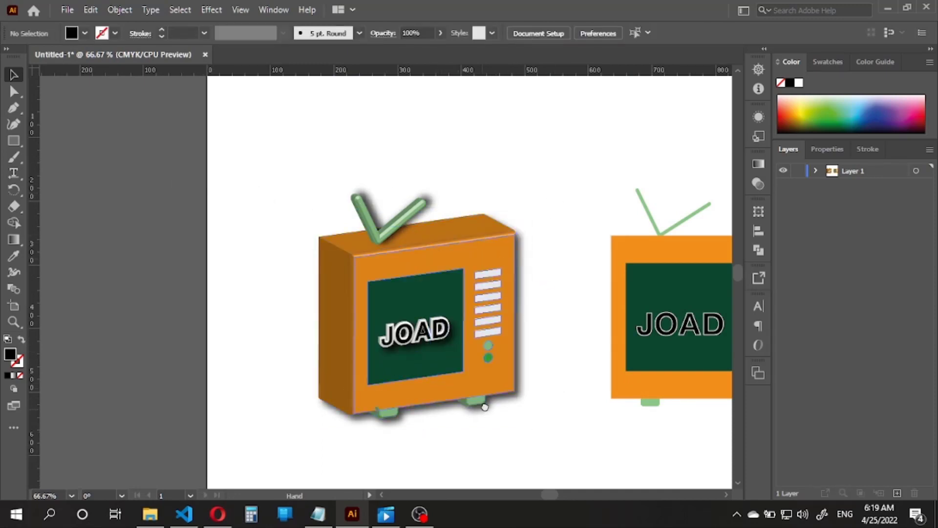
scroll(418, 318, up, 5)
click(380, 277)
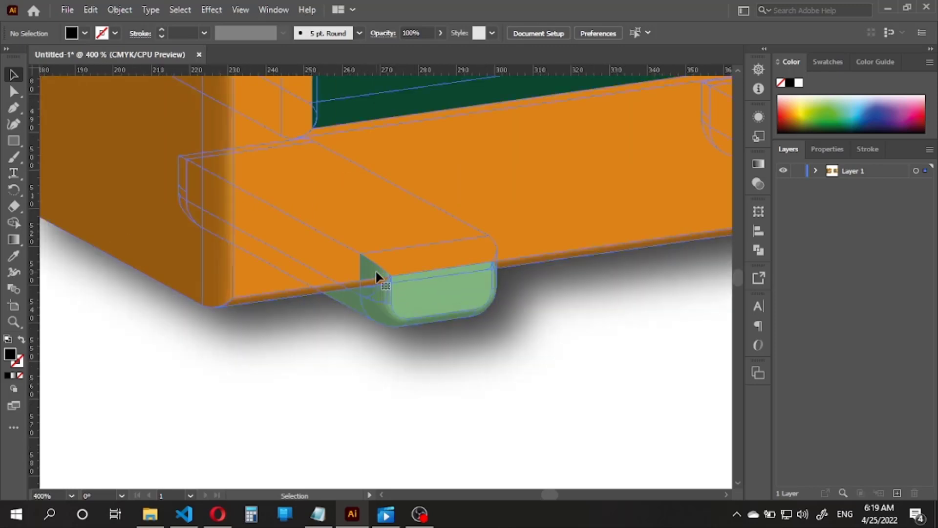
right_click(378, 271)
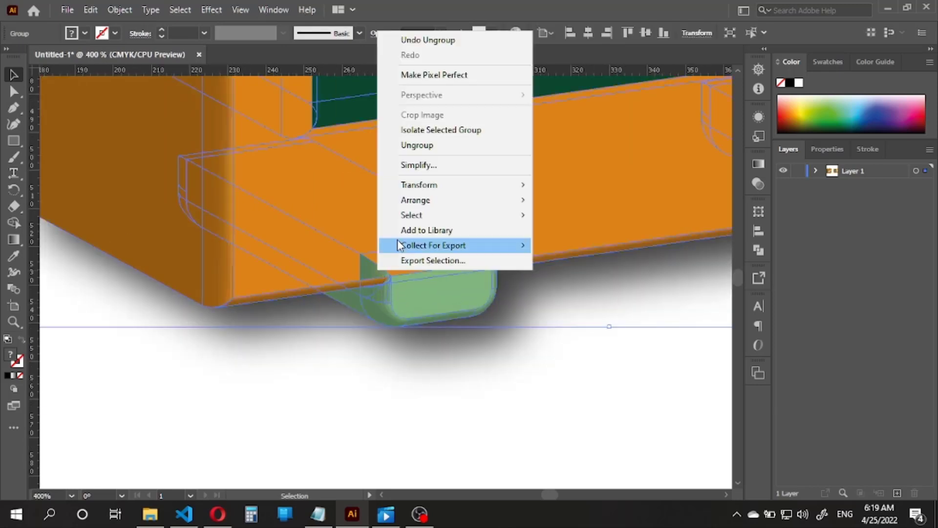
click(419, 145)
click(418, 403)
click(409, 438)
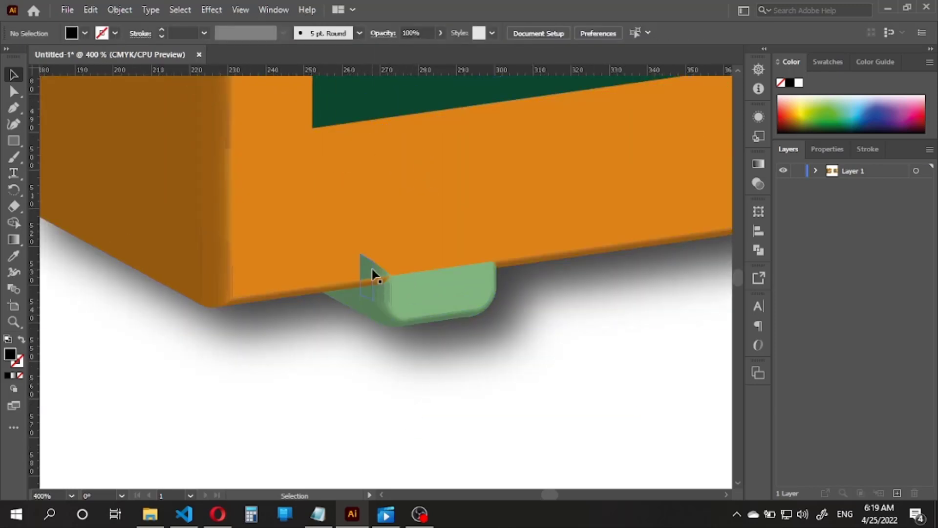
click(371, 268)
right_click(371, 268)
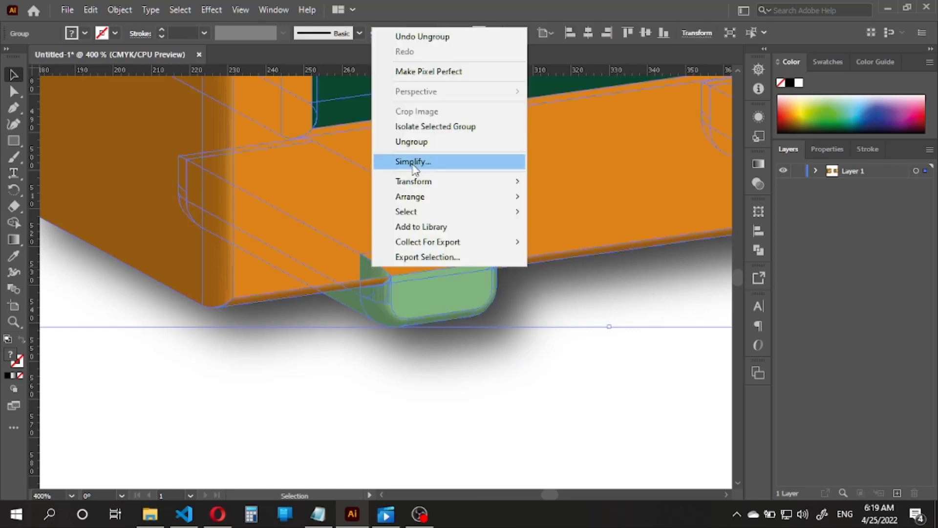
click(419, 141)
click(405, 448)
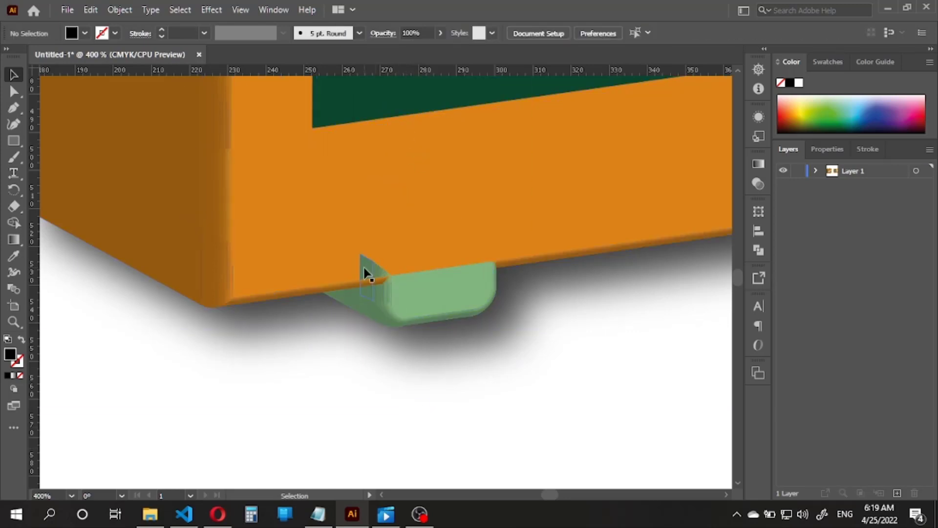
Delete the stray green pieces of the left foot that overlap the television's orange bottom edge
click(364, 271)
scroll(363, 272, up, 4)
key(ctrl+shift+a)
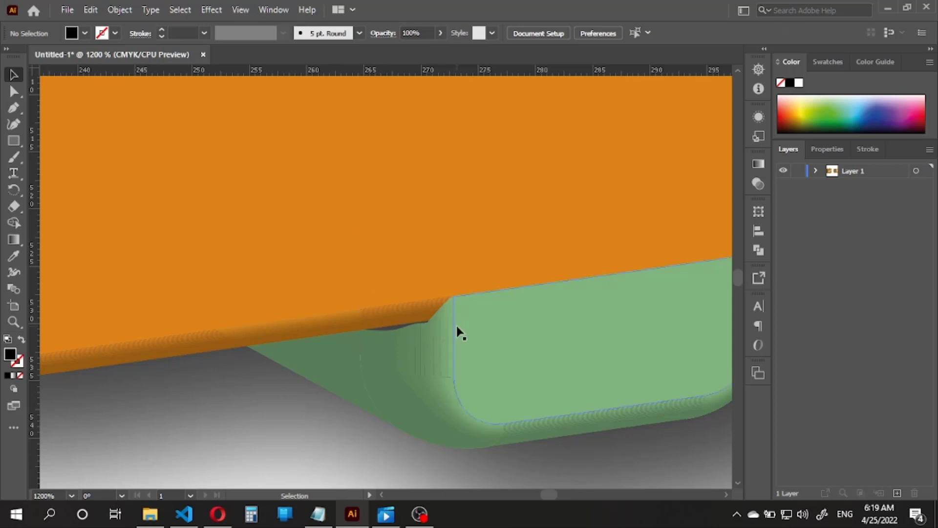
Examine the cleaned-up 3D television and its lettering, and compare it with the flat version beside it
scroll(458, 332, down, 8)
drag(515, 350, 420, 412)
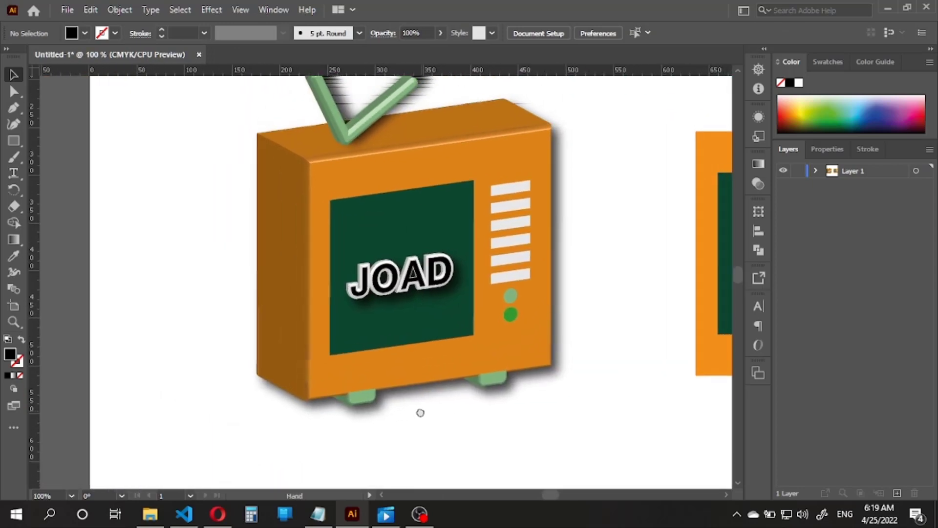
scroll(424, 386, up, 3)
click(422, 328)
scroll(421, 326, down, 2)
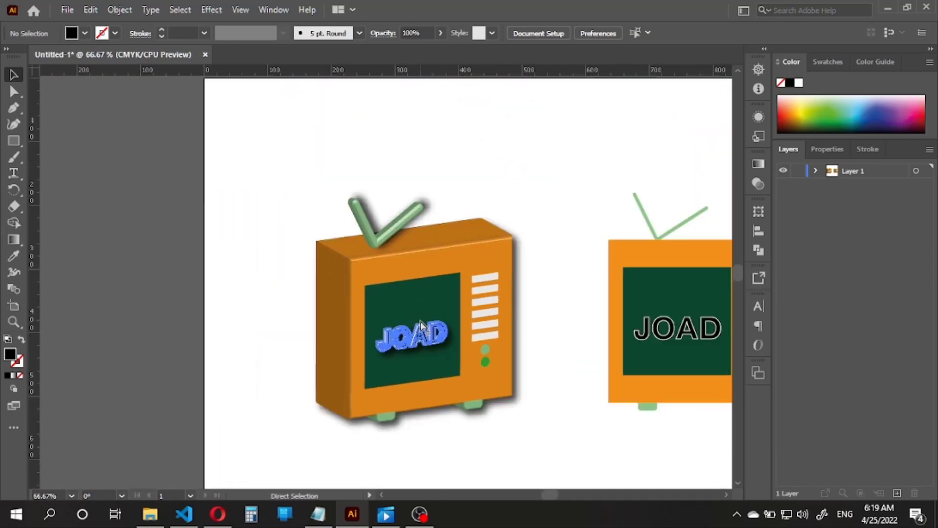
key(ctrl+shift+a)
drag(436, 360, 421, 308)
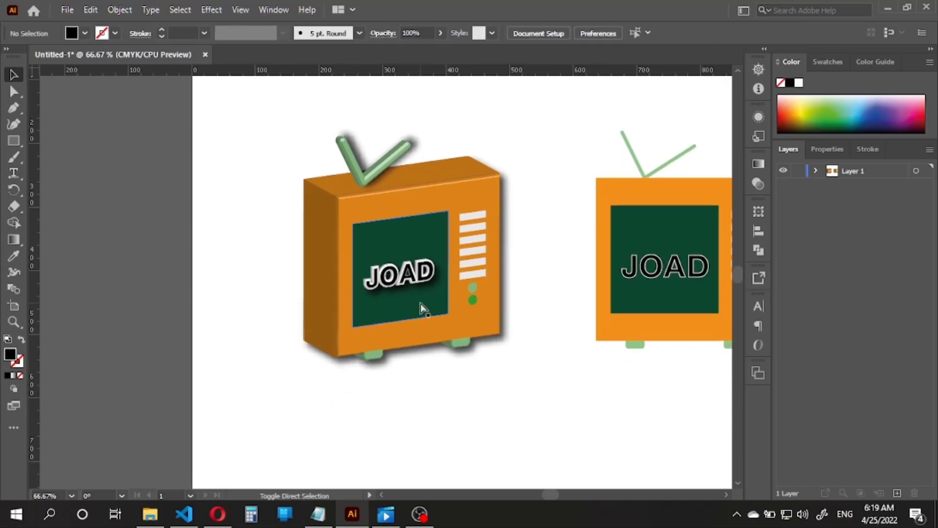
drag(468, 443, 350, 417)
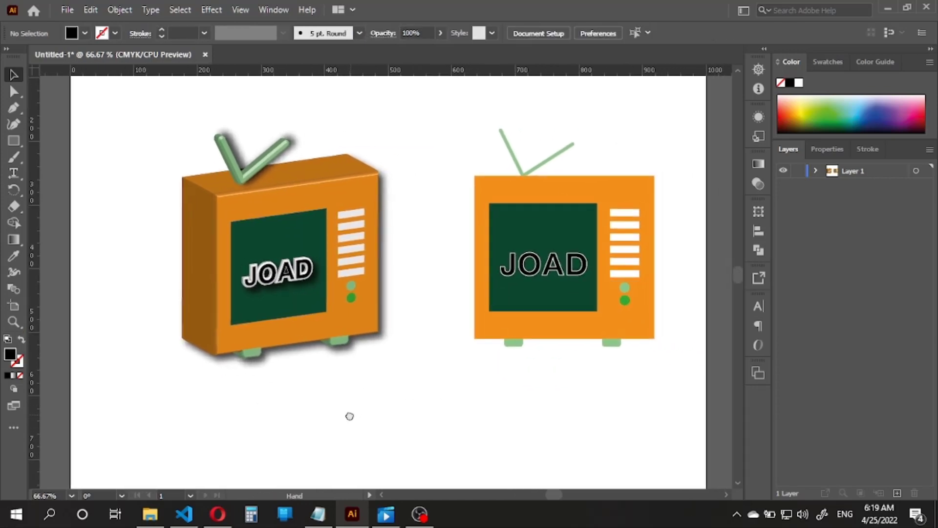